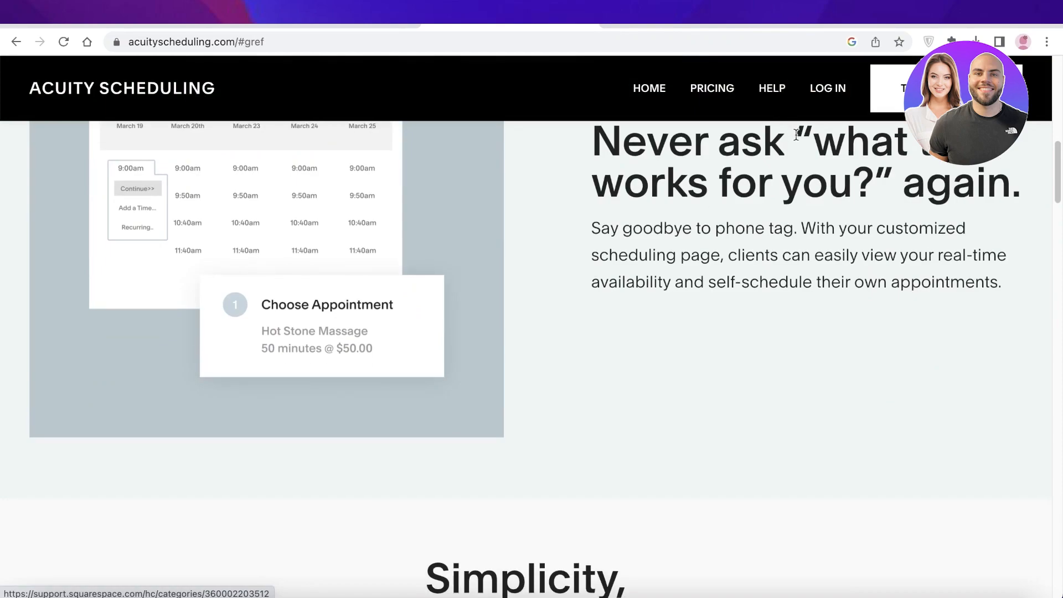
# - Start a free Acuity Scheduling trial and create the account with the first listed Google account
pyautogui.scroll(-10, 756, 200)
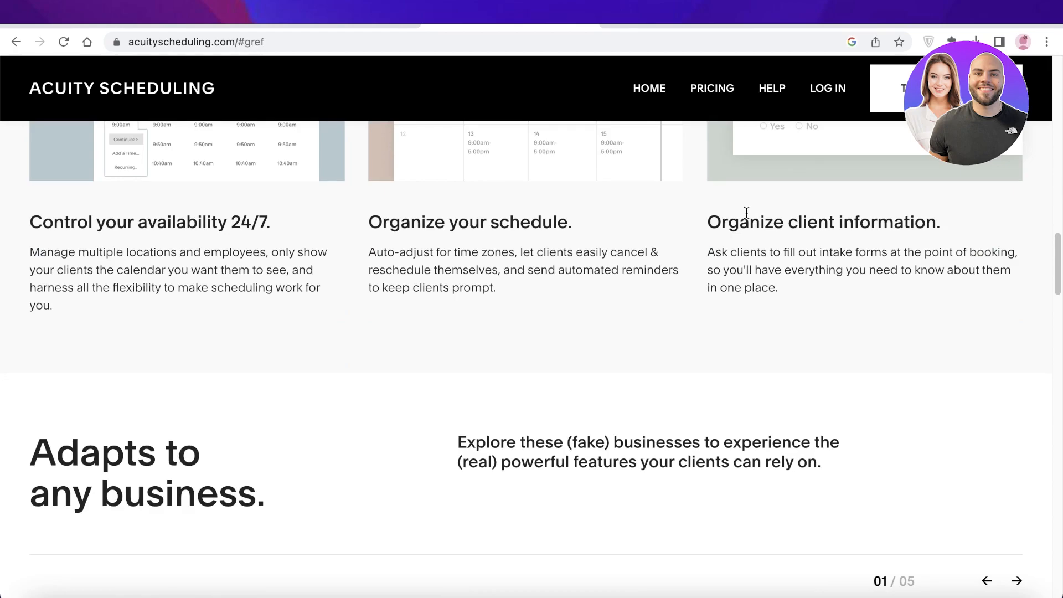
pyautogui.scroll(-8, 746, 212)
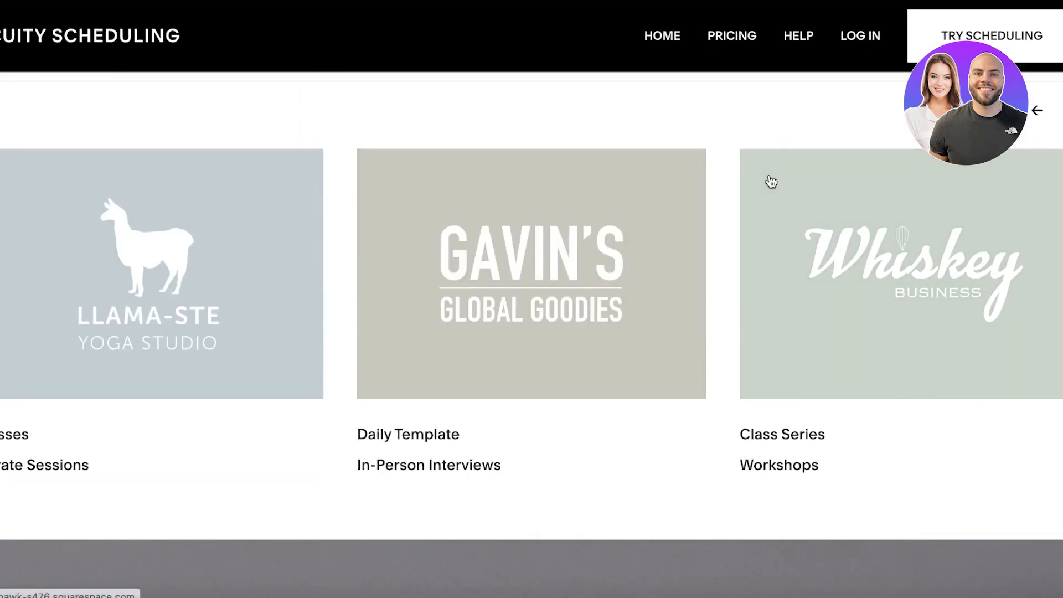
pyautogui.scroll(15, 772, 181)
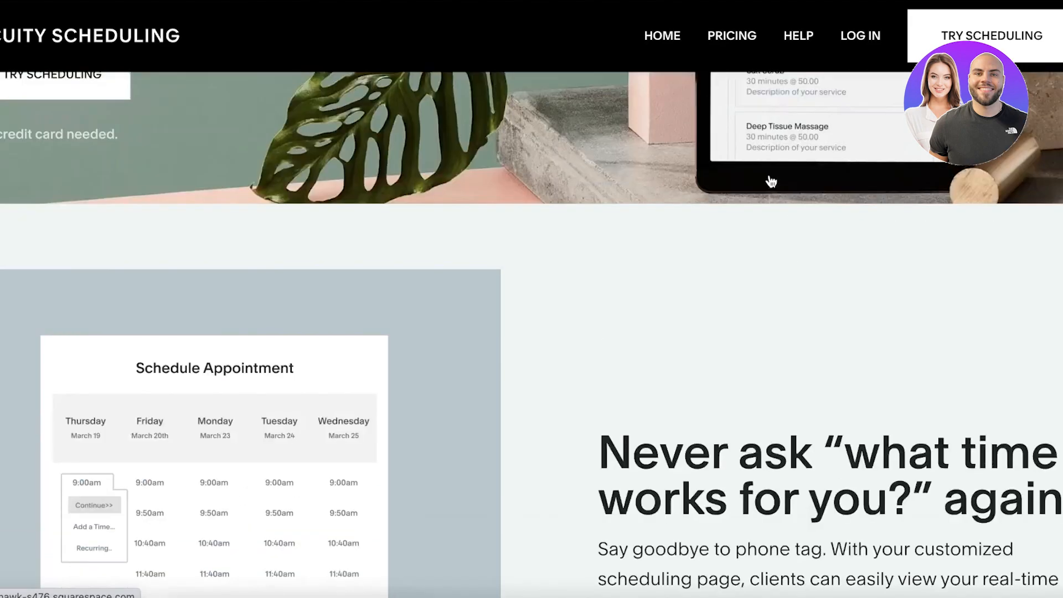
pyautogui.scroll(7, 770, 181)
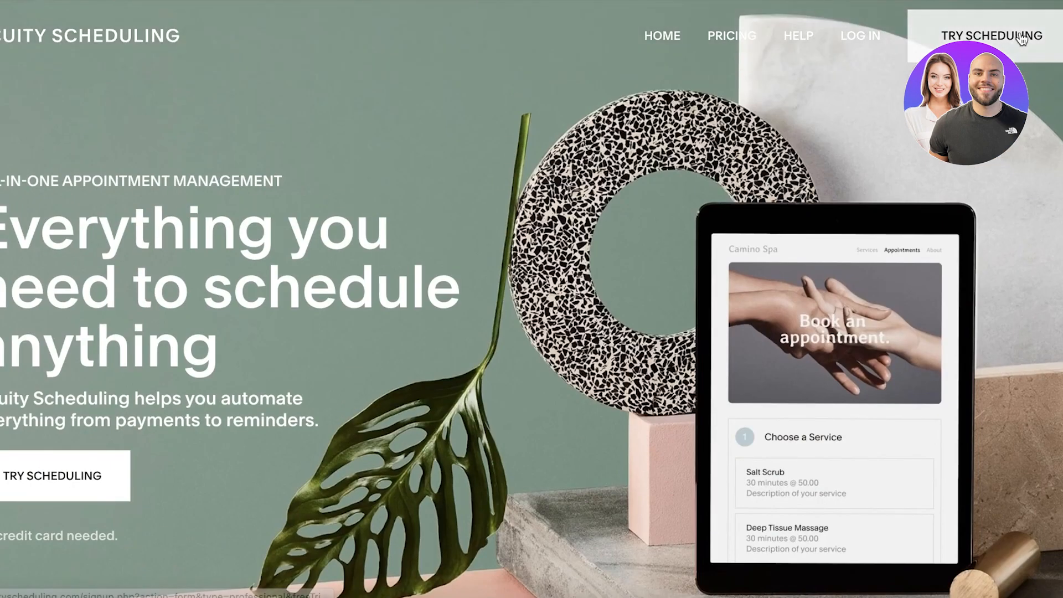
pyautogui.click(1021, 38)
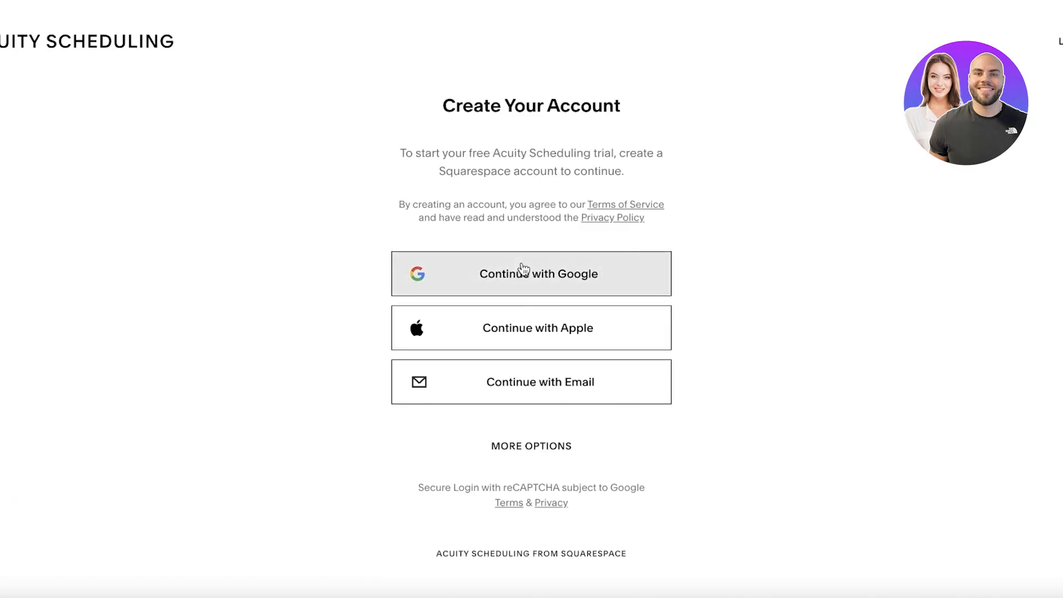
pyautogui.click(523, 267)
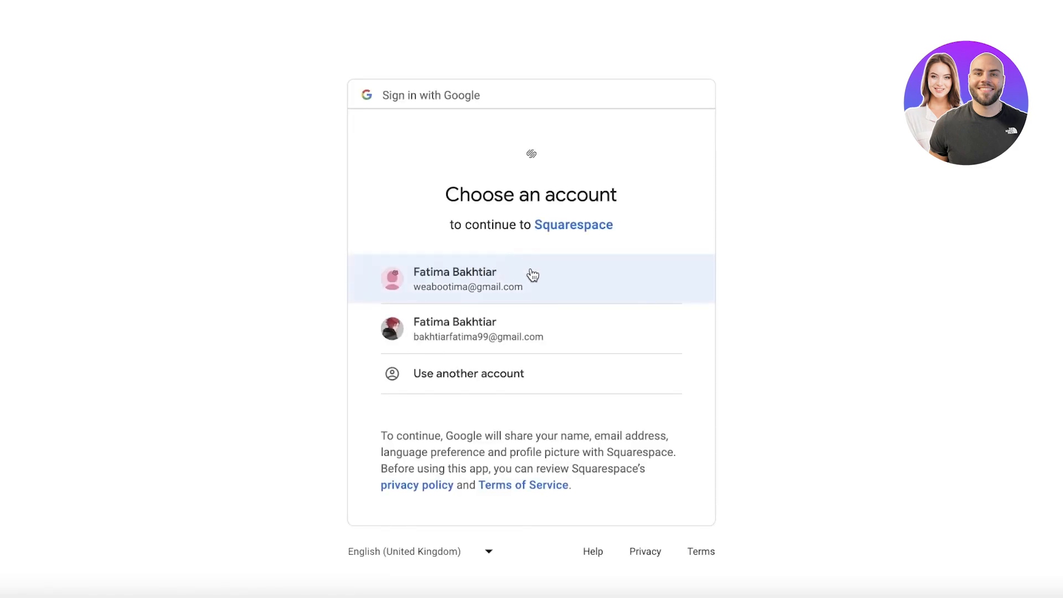
pyautogui.click(530, 274)
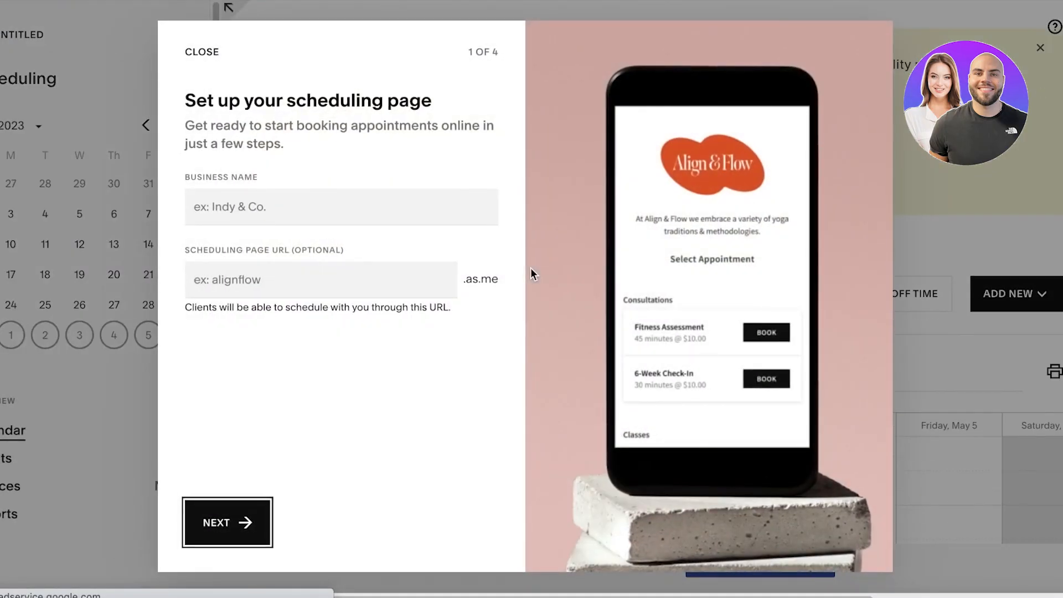
# - Enter Durden Clothing as the business name, keep the suggested scheduling page URL, and continue to the appointment type setup
pyautogui.click(417, 208)
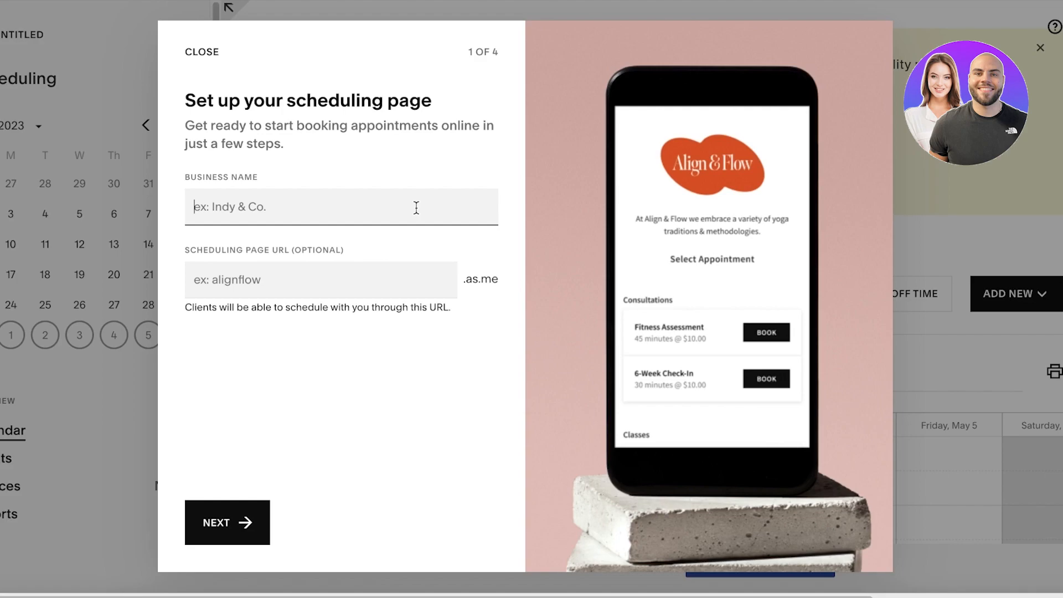
pyautogui.write('Durden Clothing')
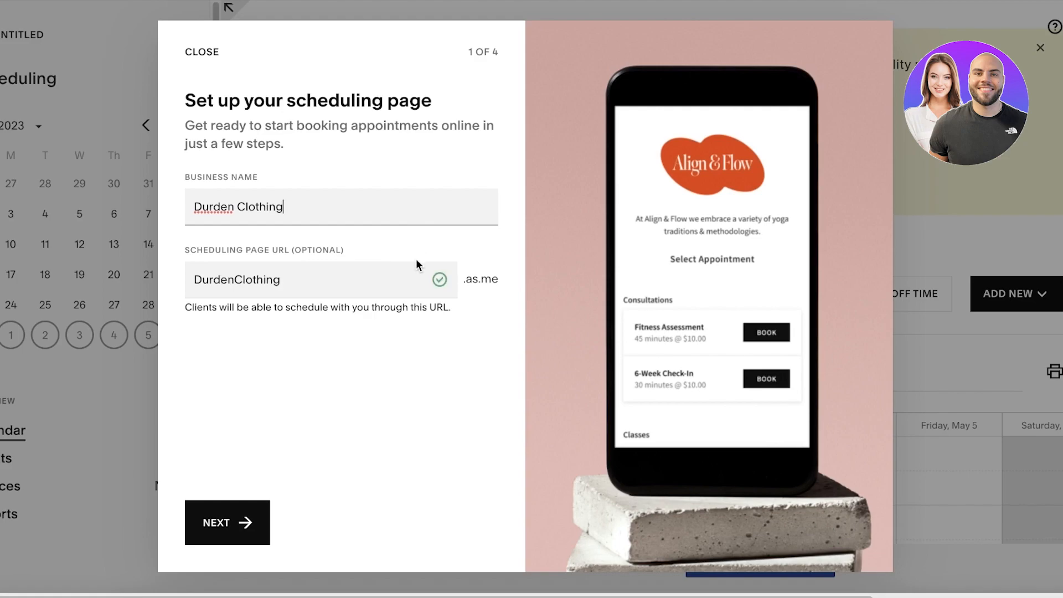
pyautogui.click(407, 265)
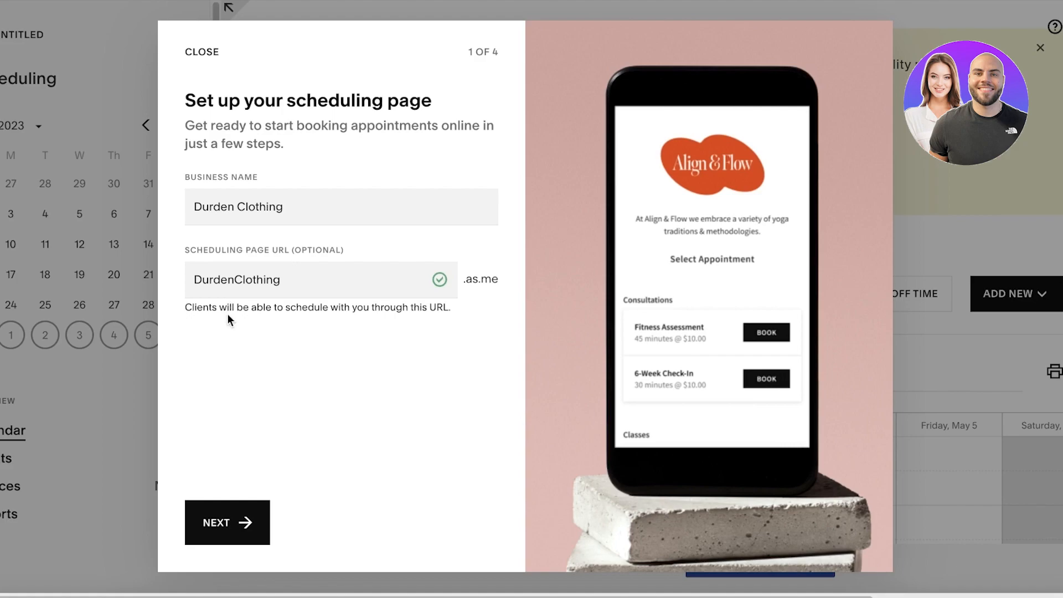
pyautogui.click(250, 517)
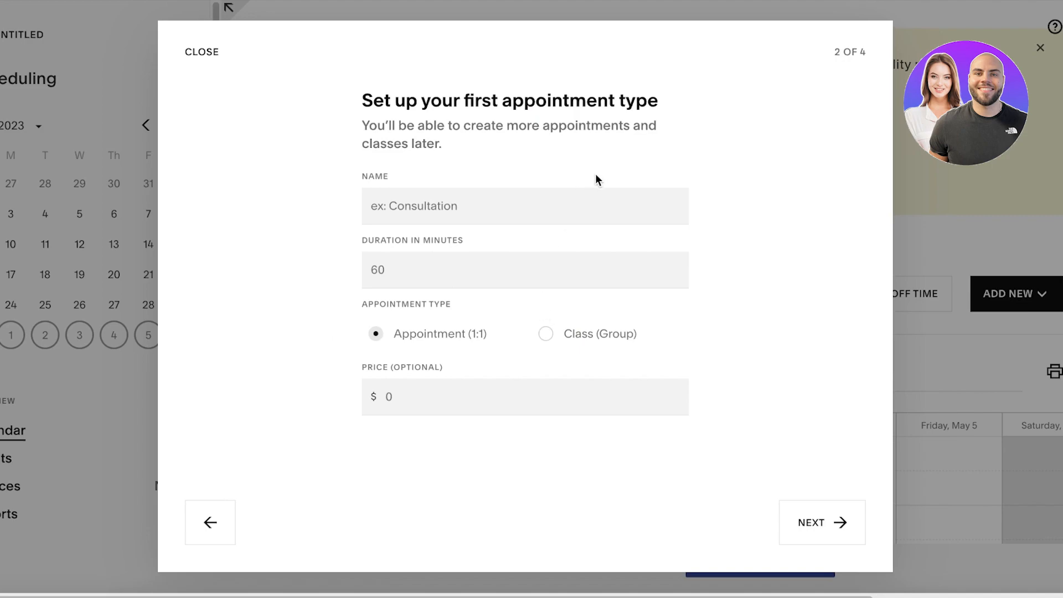
# - Name the first appointment type Color Analysis and set its duration to 120 minutes
pyautogui.click(593, 200)
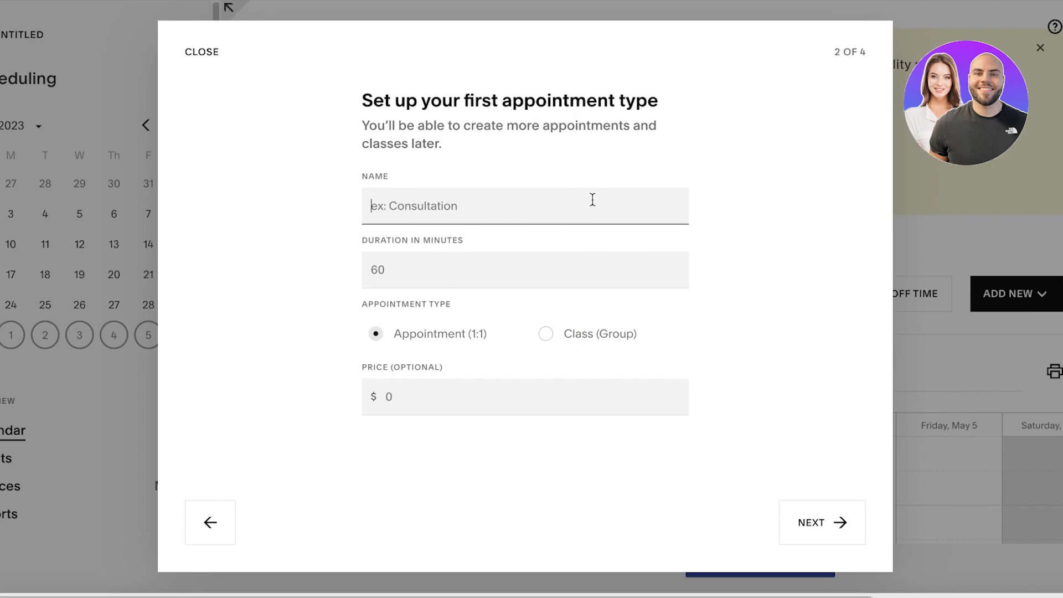
pyautogui.click(861, 539)
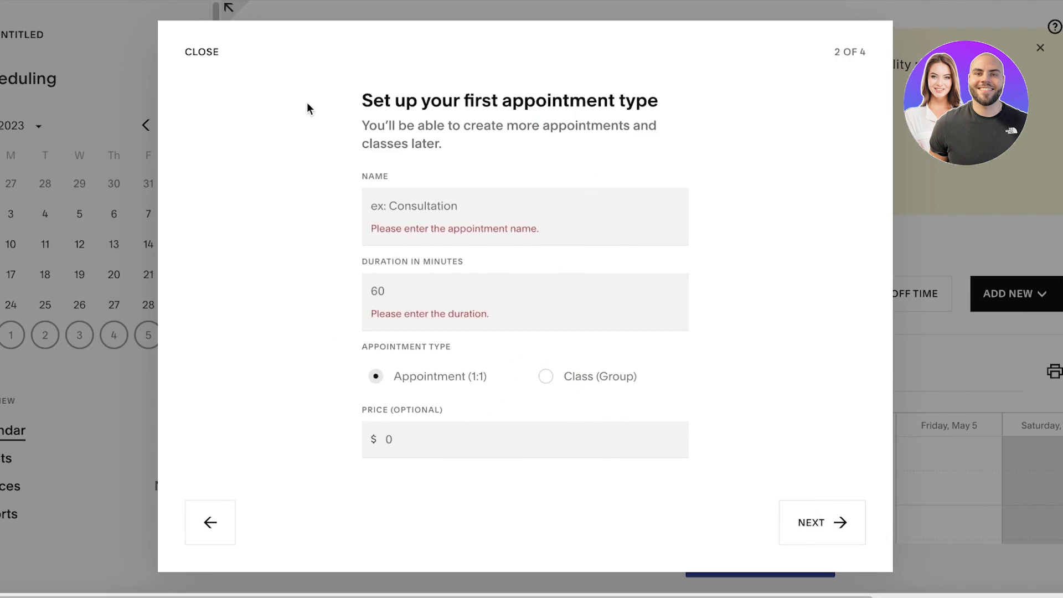
pyautogui.click(462, 207)
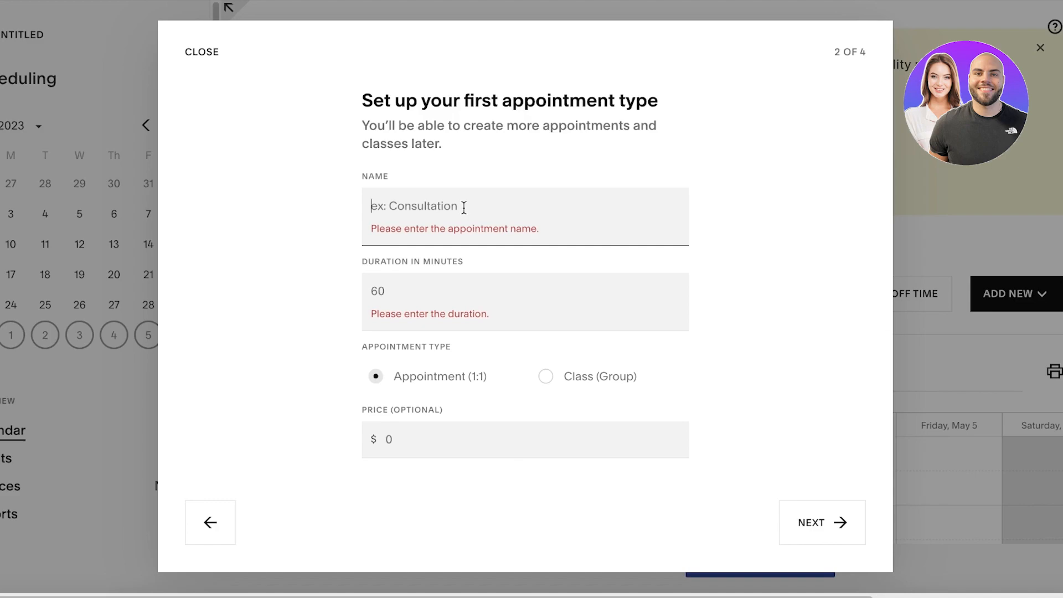
pyautogui.click(464, 207)
pyautogui.write('Color Analysis')
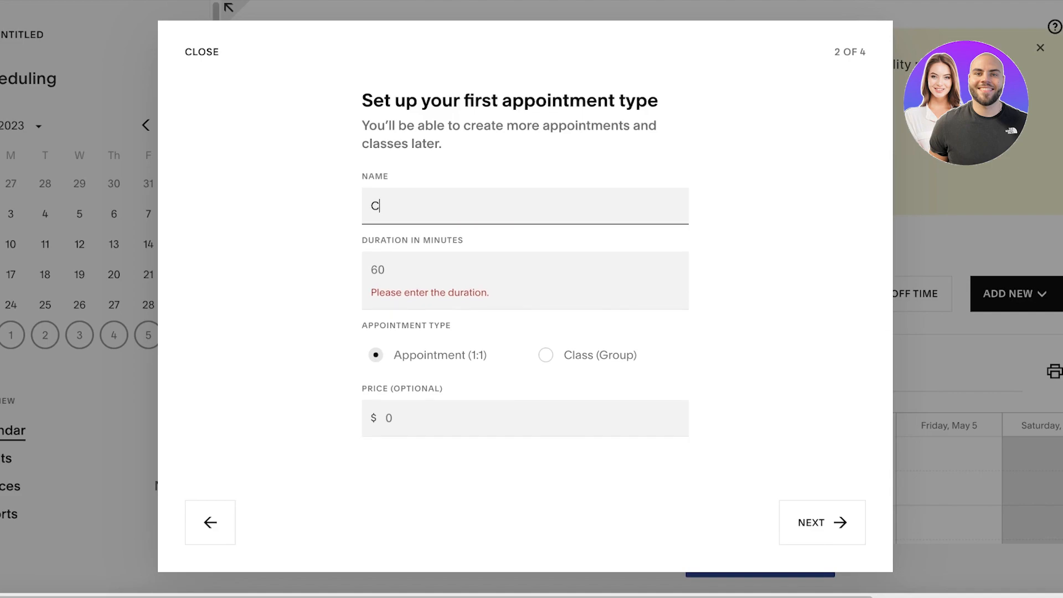
pyautogui.click(490, 267)
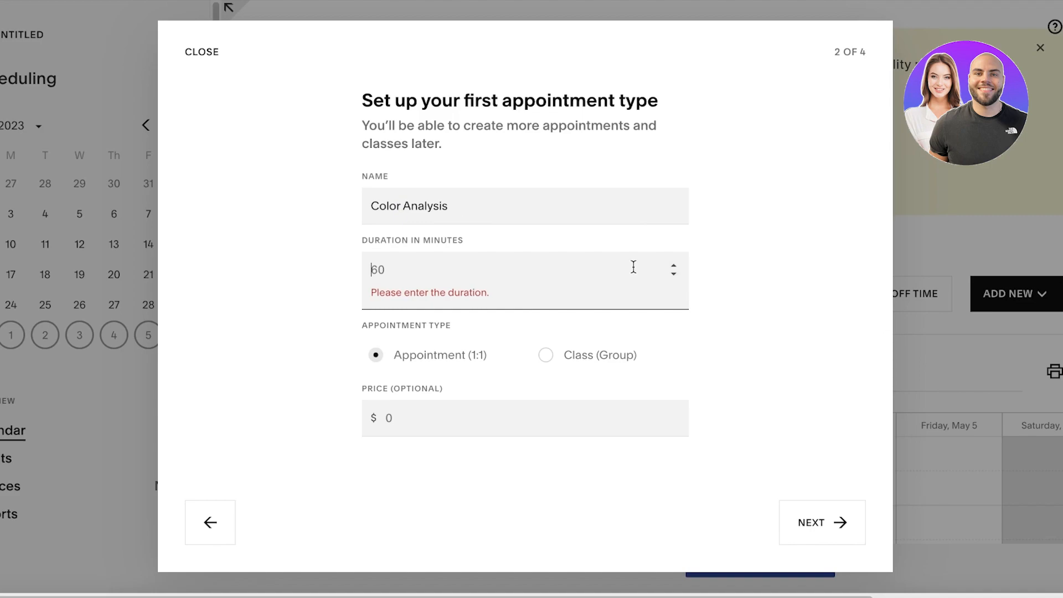
pyautogui.write('120')
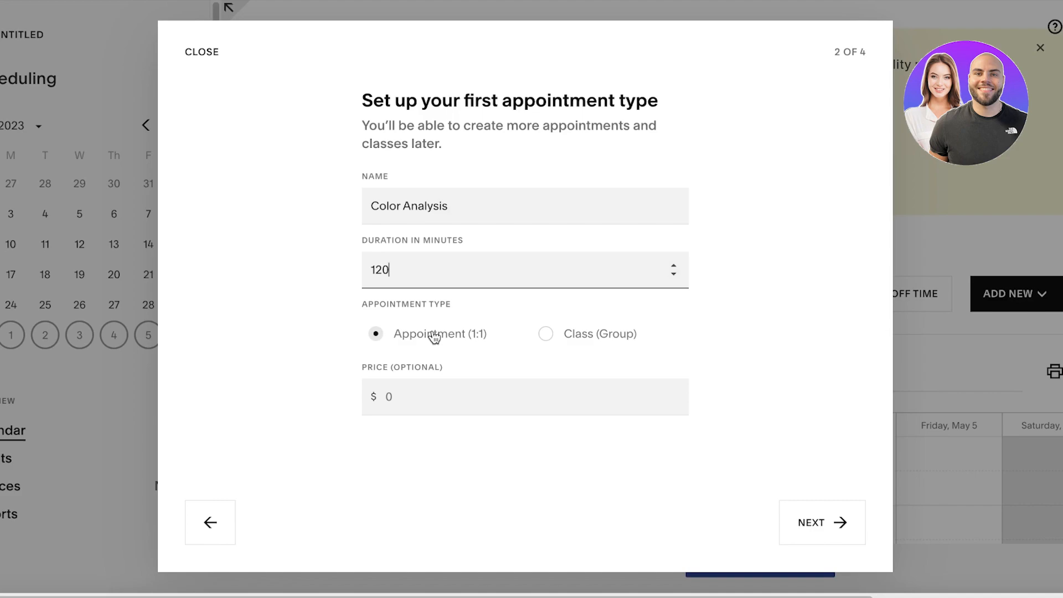
# - Keep the Color Analysis type as Appointment (1:1), set its price to $50, and continue to the availability setup
pyautogui.click(435, 337)
pyautogui.click(408, 400)
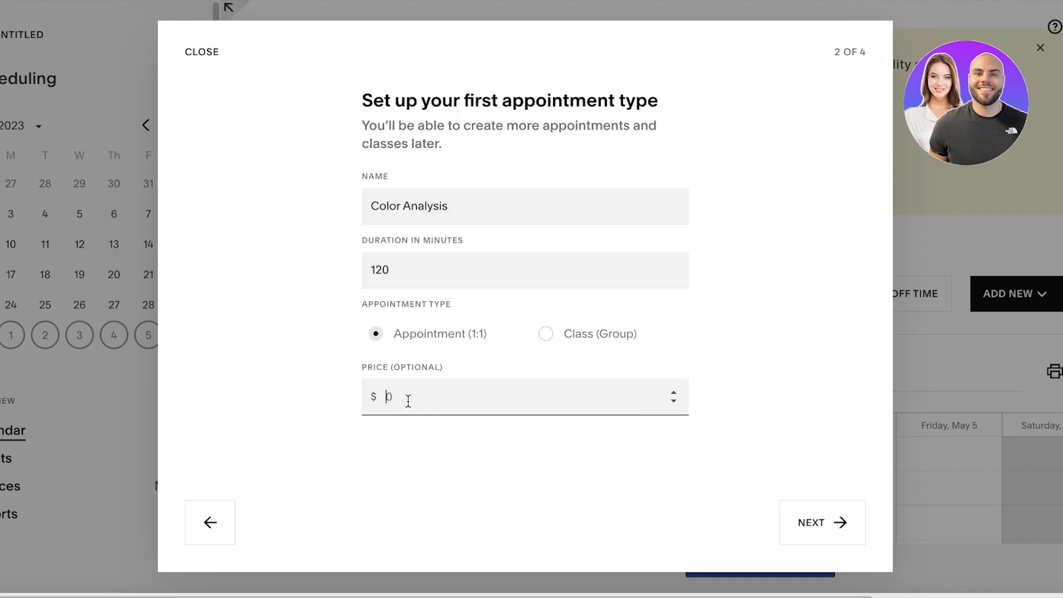
pyautogui.write('50')
pyautogui.click(822, 526)
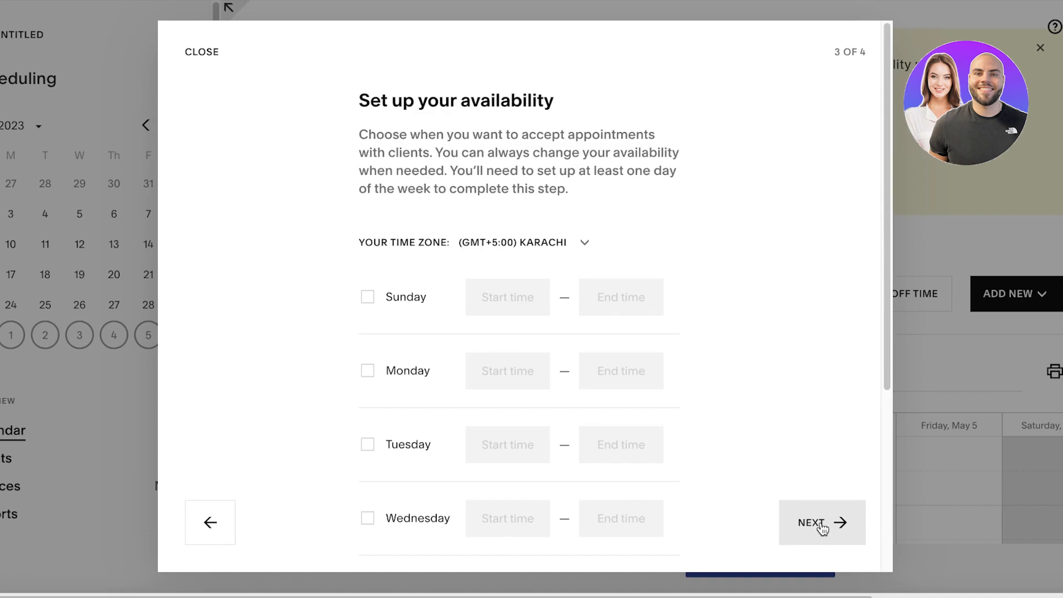
# - Enable availability for every day of the week, Sunday through Saturday, keeping the Karachi time zone
pyautogui.click(582, 243)
pyautogui.click(792, 144)
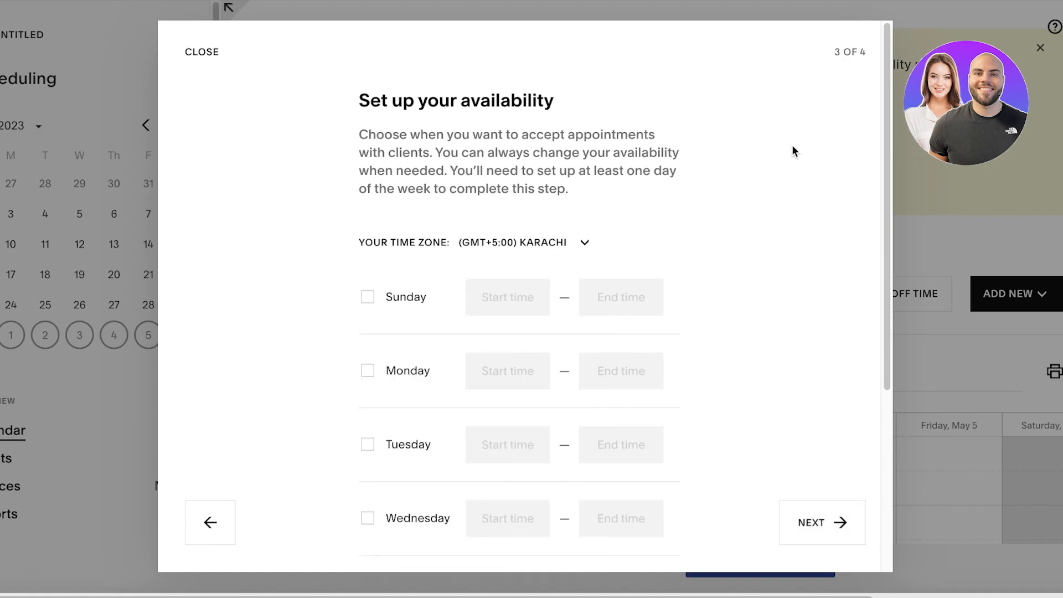
pyautogui.scroll(-4, 792, 144)
pyautogui.scroll(-2, 292, 346)
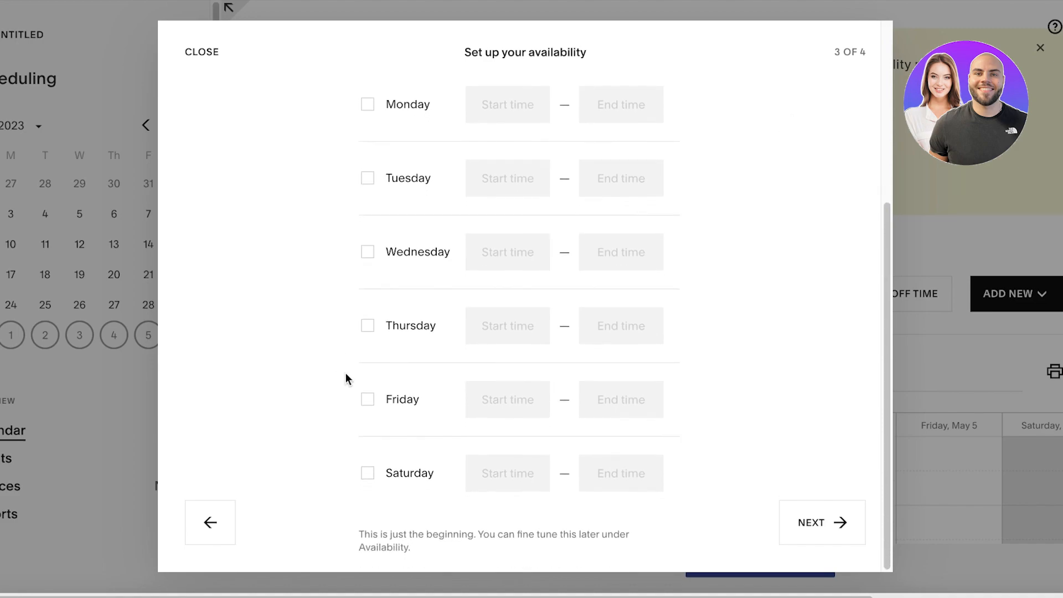
pyautogui.scroll(3, 370, 364)
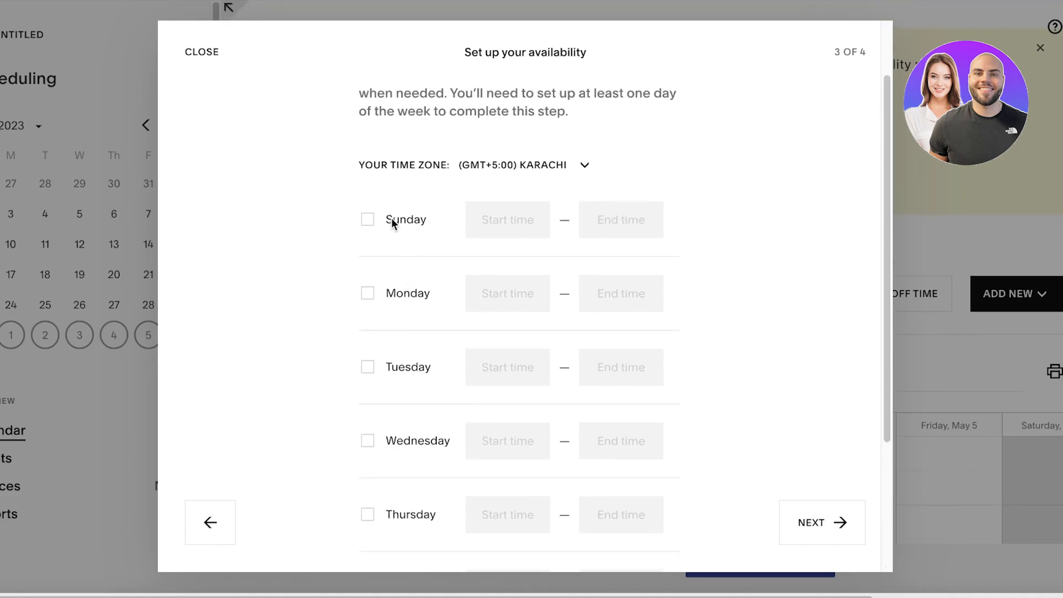
pyautogui.click(391, 218)
pyautogui.click(386, 292)
pyautogui.click(384, 370)
pyautogui.scroll(-3, 387, 357)
pyautogui.click(400, 254)
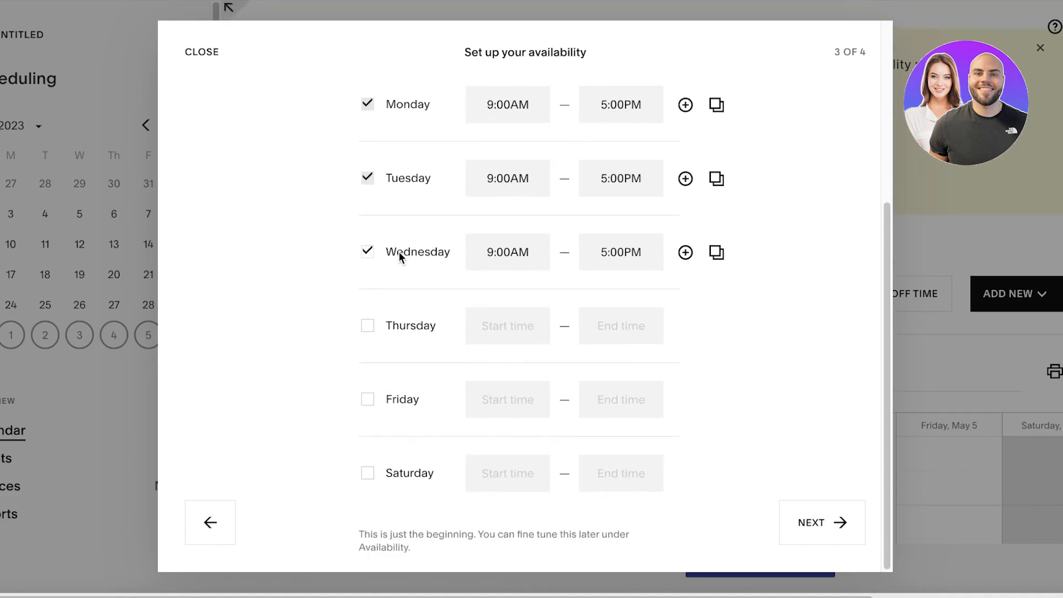
pyautogui.click(384, 331)
pyautogui.moveTo(397, 403); pyautogui.dragTo(397, 414)
pyautogui.click(368, 401)
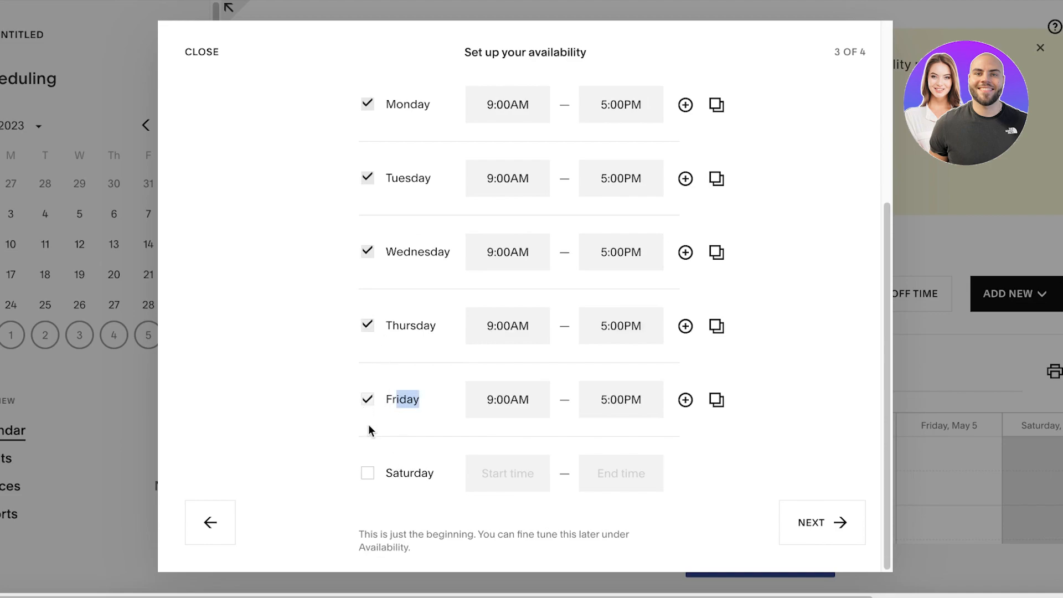
pyautogui.click(368, 474)
# - Set Sunday's availability to start at 12PM and end at 9PM
pyautogui.scroll(5, 633, 289)
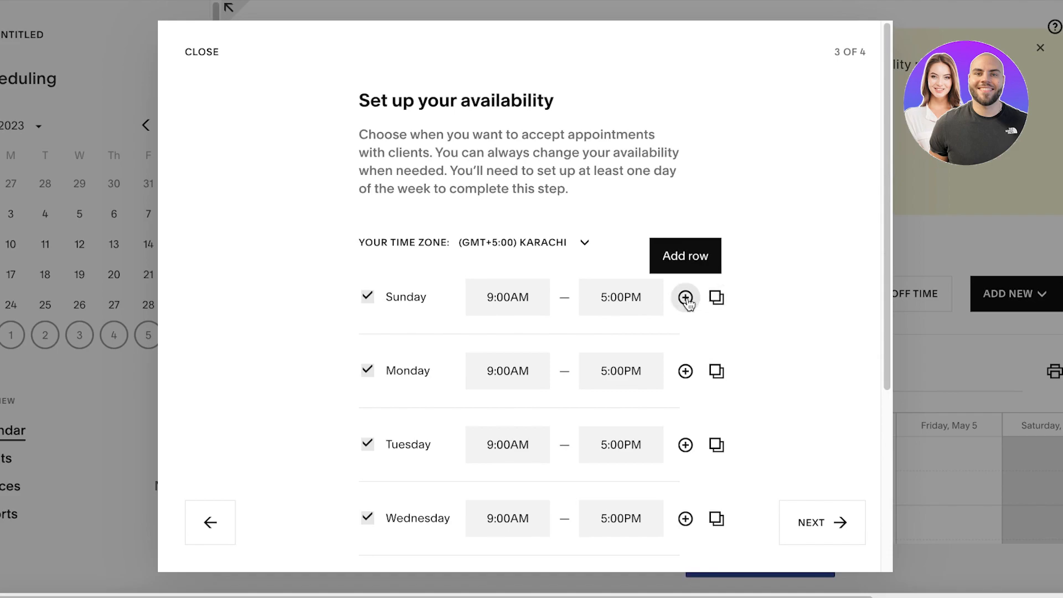
pyautogui.scroll(-1, 495, 297)
pyautogui.tripleClick(499, 294)
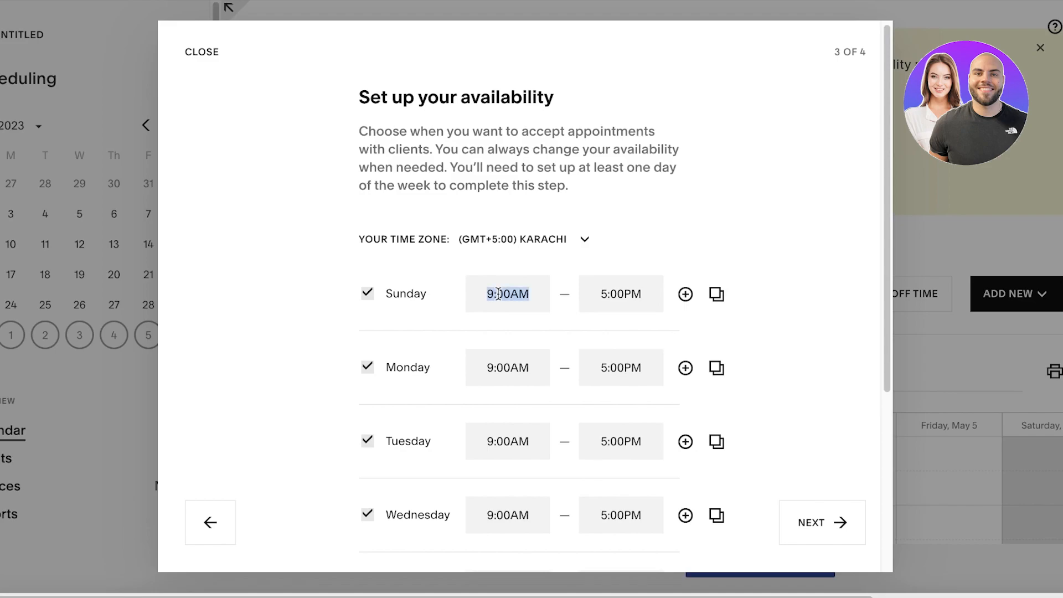
pyautogui.write('12PM')
pyautogui.tripleClick(616, 288)
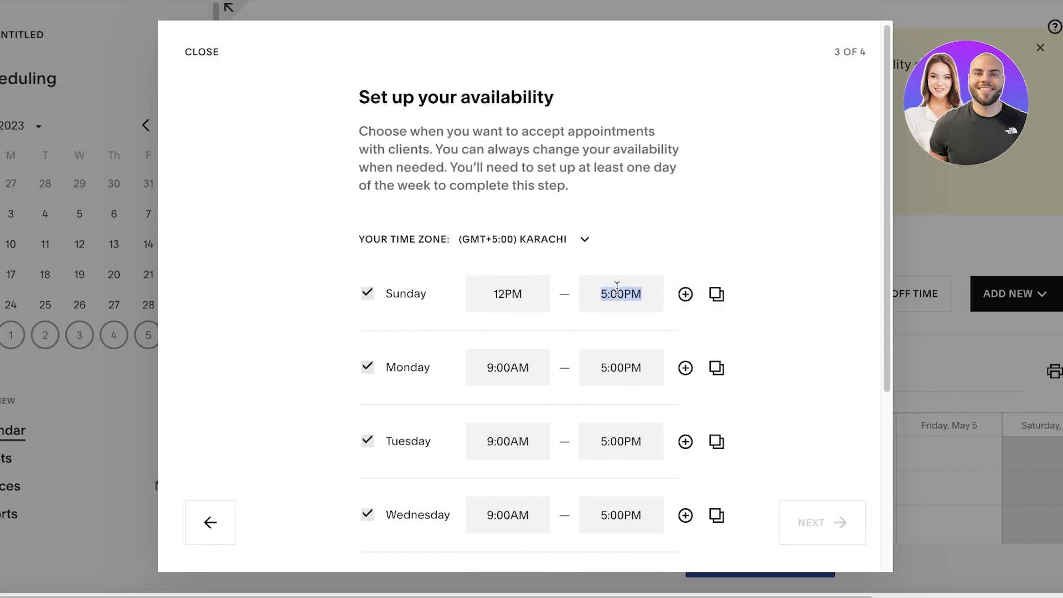
pyautogui.write('9PM')
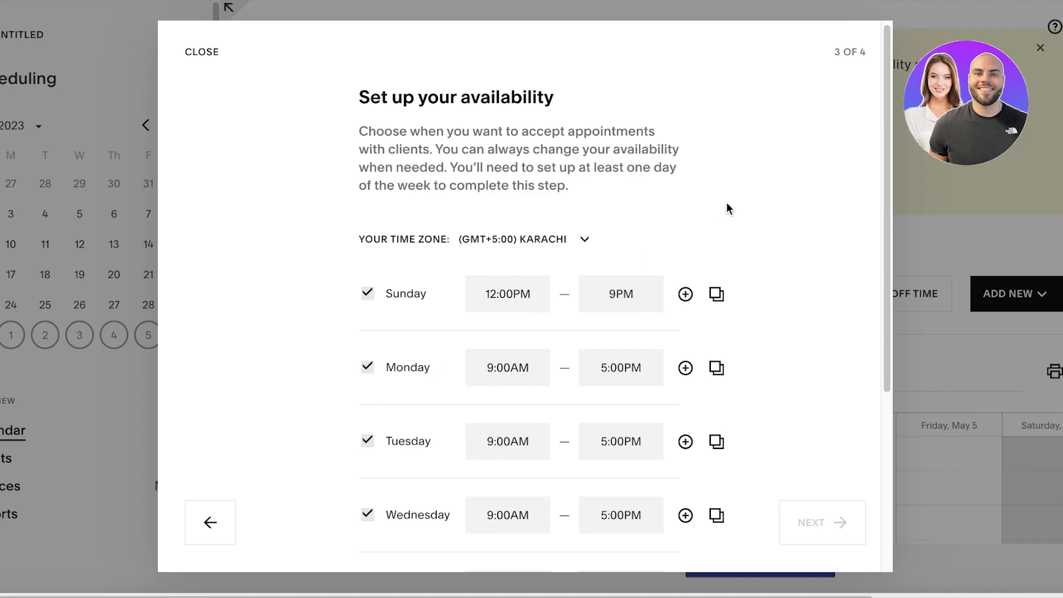
pyautogui.click(727, 209)
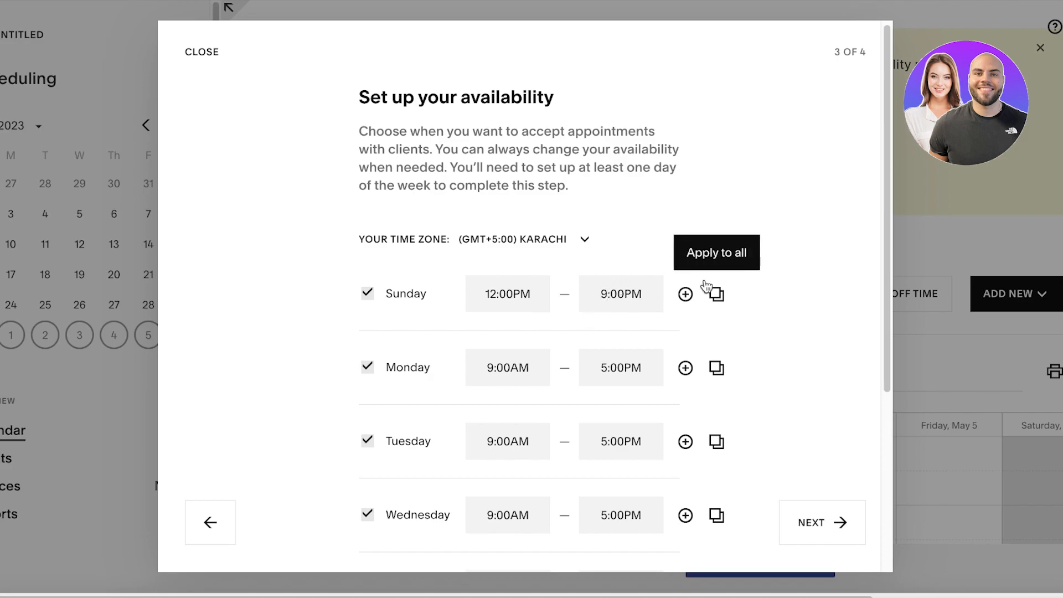
# - Add a second time row for Sunday and set the first row's end time to 4PM
pyautogui.click(685, 293)
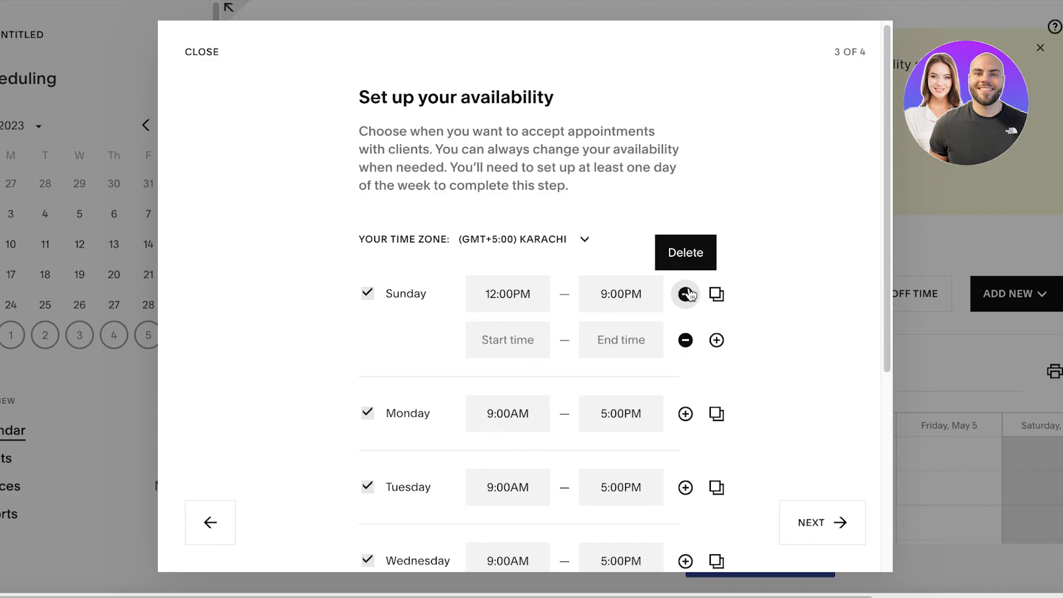
pyautogui.doubleClick(617, 293)
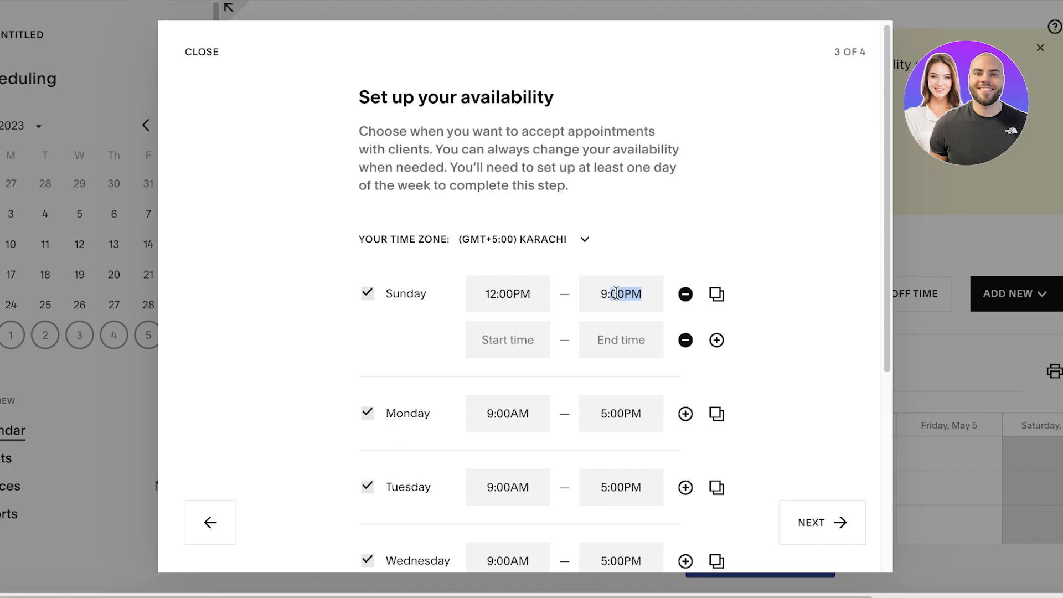
pyautogui.press('BackSpace')
pyautogui.press('BackSpace')
pyautogui.press('BackSpace')
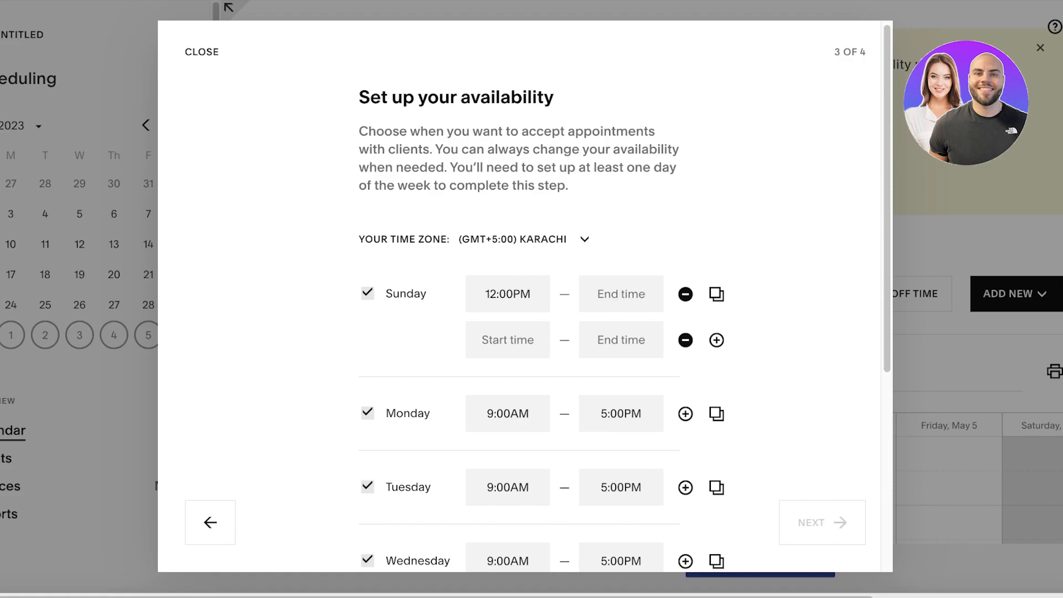
pyautogui.write('4PM')
pyautogui.press('Return')
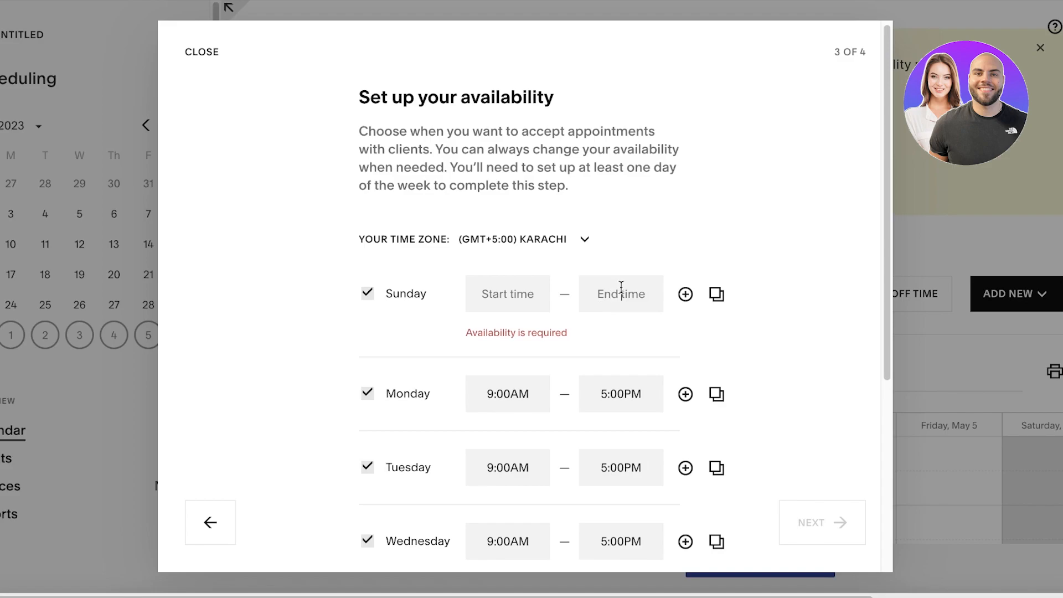
# - Set Sunday's second time row to start at 6PM and end at 9PM
pyautogui.click(517, 347)
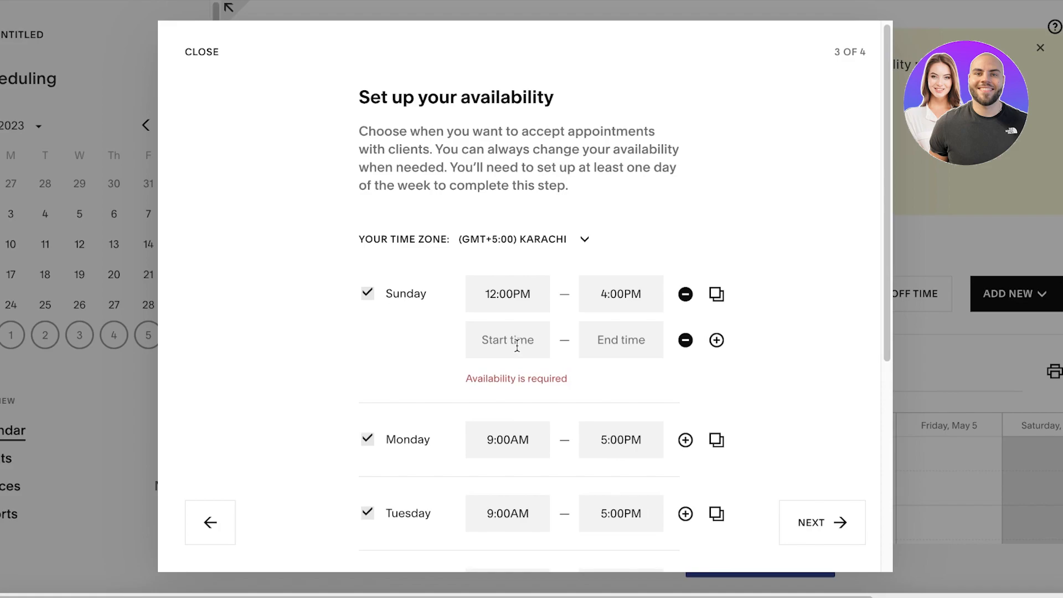
pyautogui.write('6PM')
pyautogui.click(600, 335)
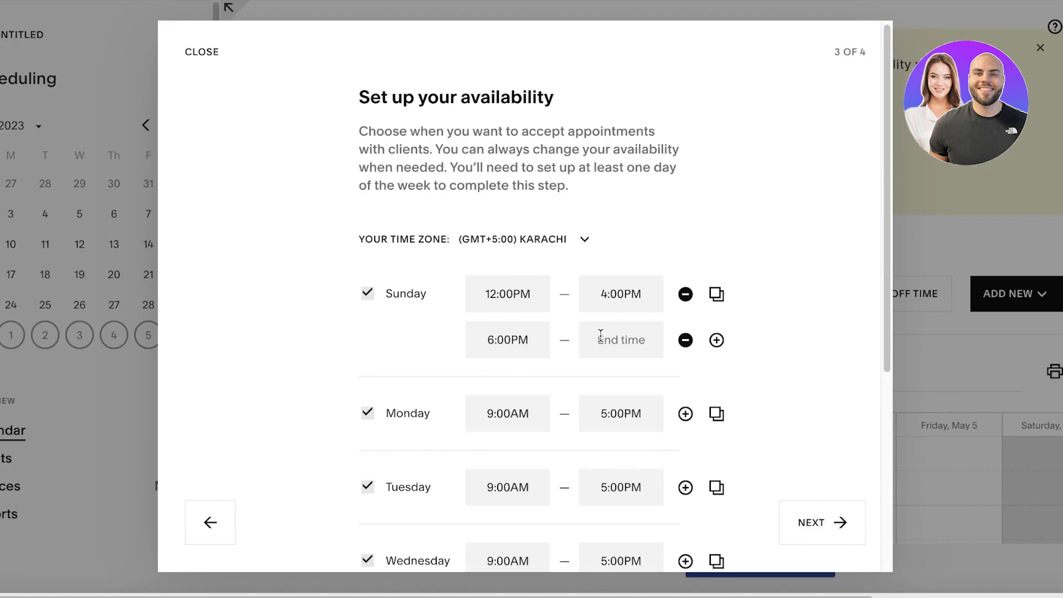
pyautogui.write('9PM')
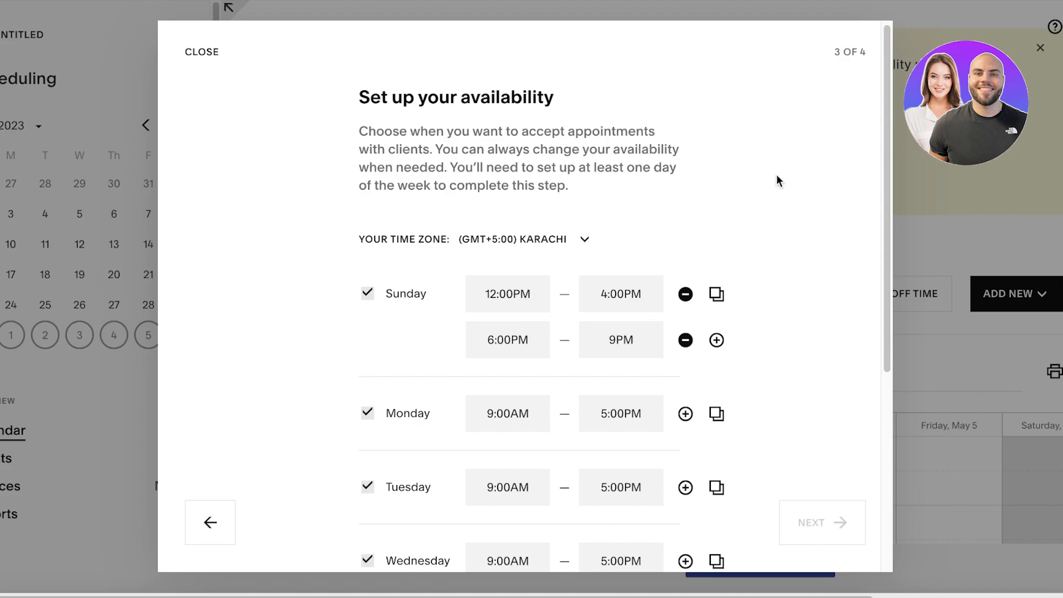
pyautogui.click(776, 177)
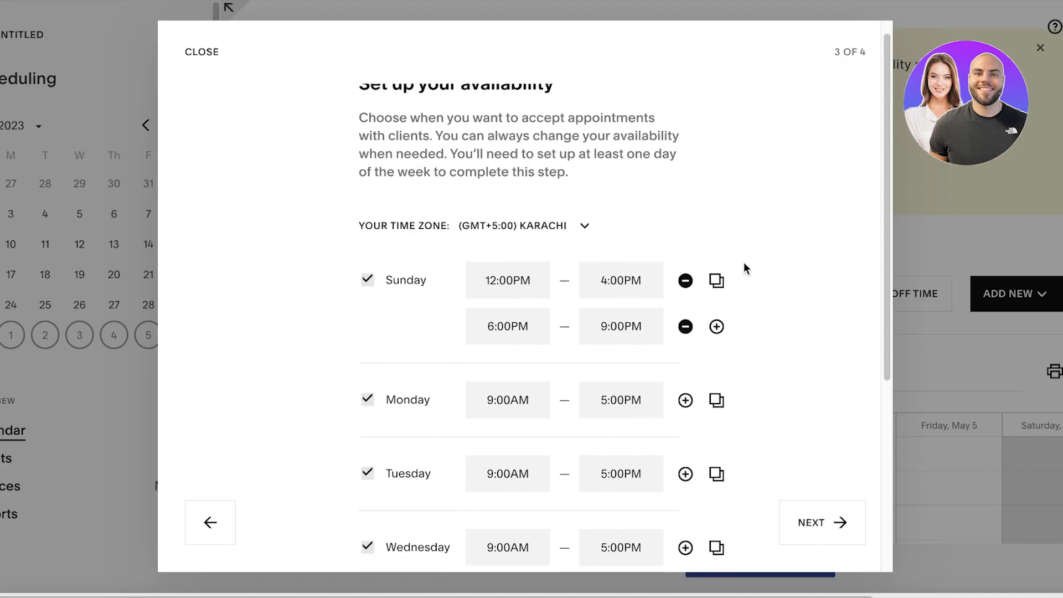
# - Apply Sunday's two time ranges to all days of the week
pyautogui.scroll(-1, 743, 266)
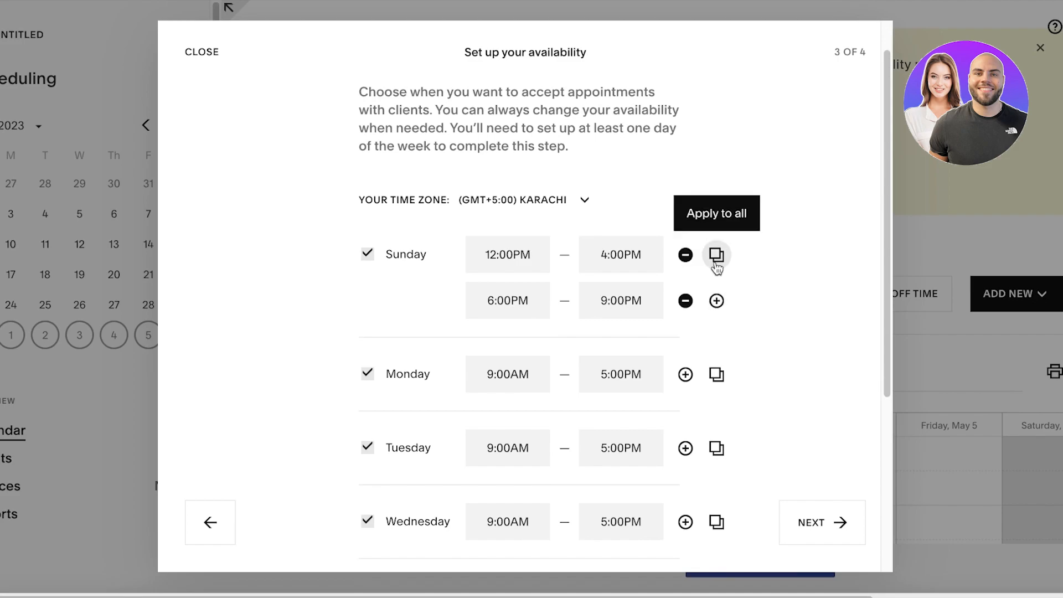
pyautogui.click(717, 255)
pyautogui.scroll(-5, 612, 333)
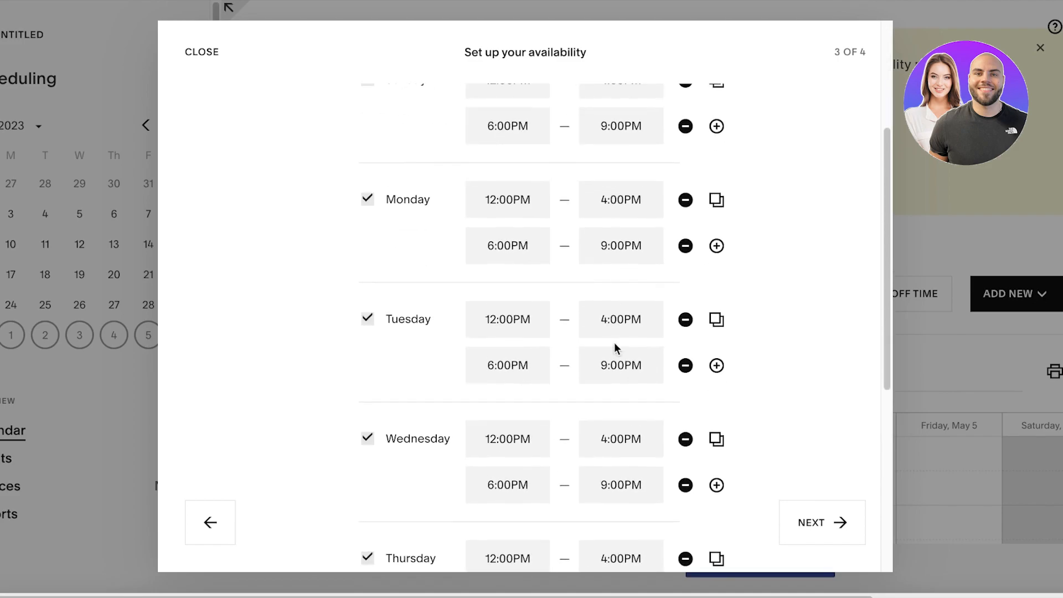
pyautogui.scroll(5, 615, 358)
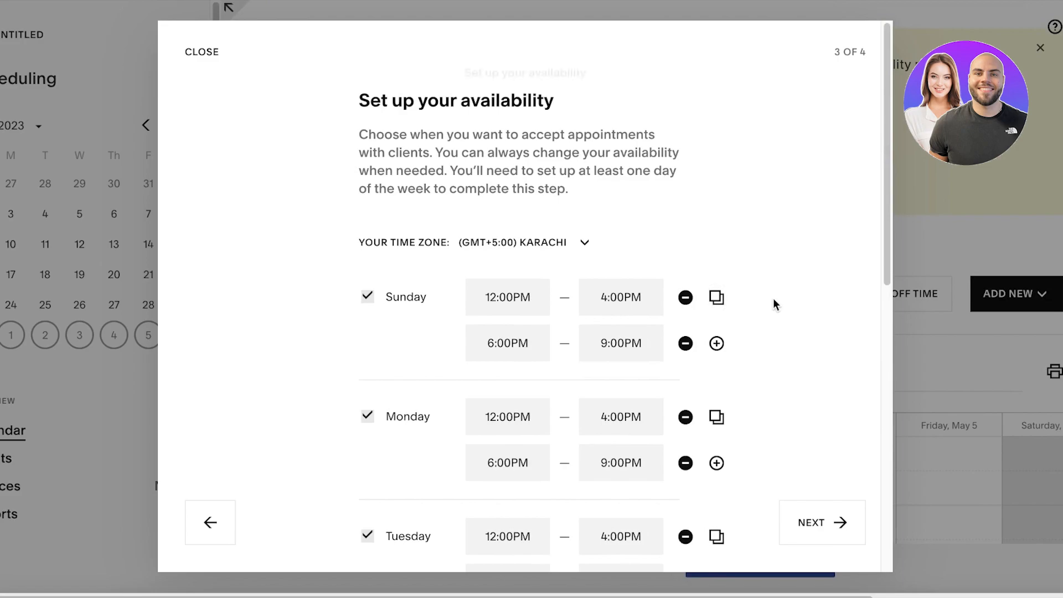
# - Remove the 6:00PM–9:00PM range from Monday and Tuesday, and clear both of Wednesday's time ranges down to one empty row
pyautogui.scroll(-1, 714, 407)
pyautogui.click(685, 417)
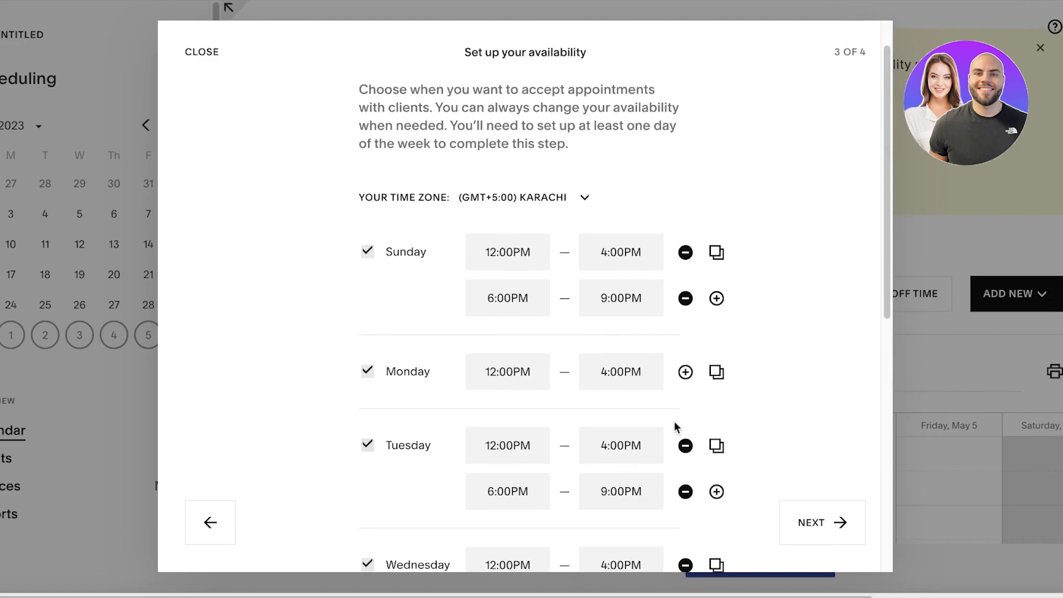
pyautogui.click(686, 490)
pyautogui.click(681, 521)
pyautogui.click(681, 521)
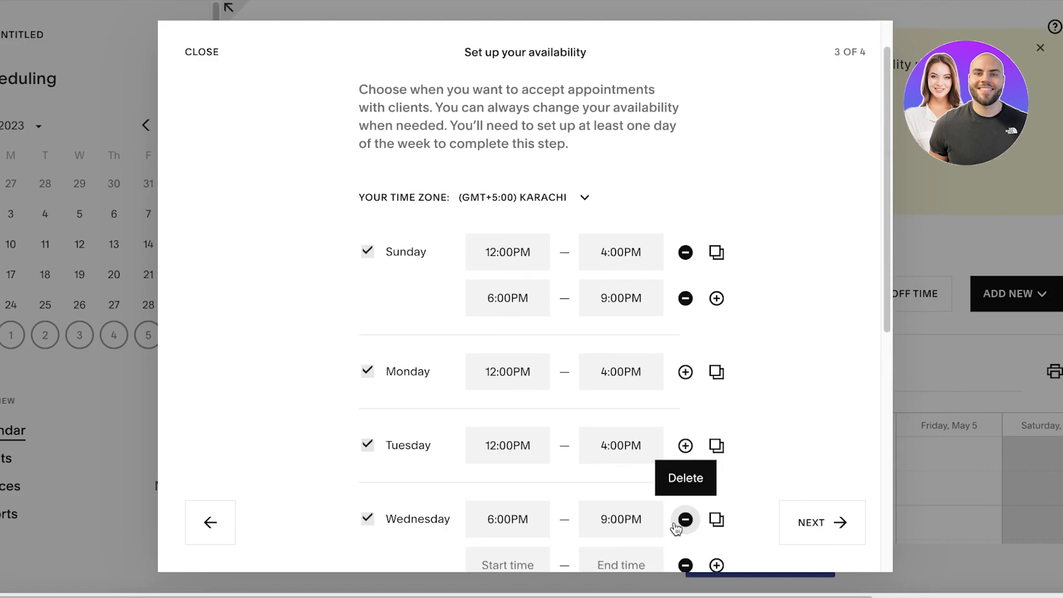
pyautogui.click(681, 521)
pyautogui.click(686, 520)
pyautogui.scroll(-3, 684, 515)
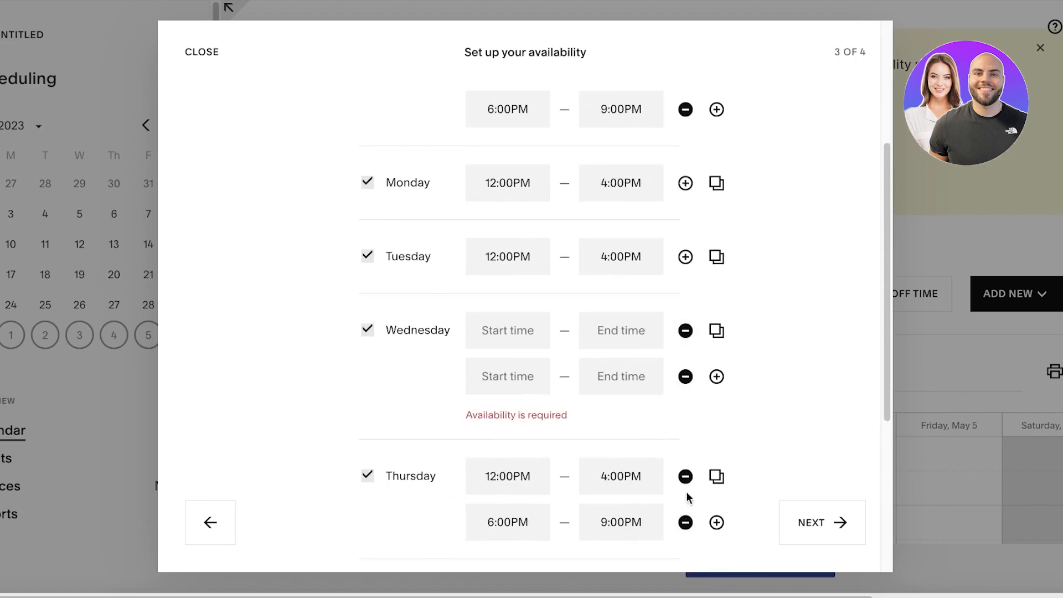
pyautogui.click(685, 377)
# - Remove the 12:00PM–4:00PM range from Thursday, Friday and Saturday
pyautogui.click(686, 387)
pyautogui.scroll(-1, 685, 410)
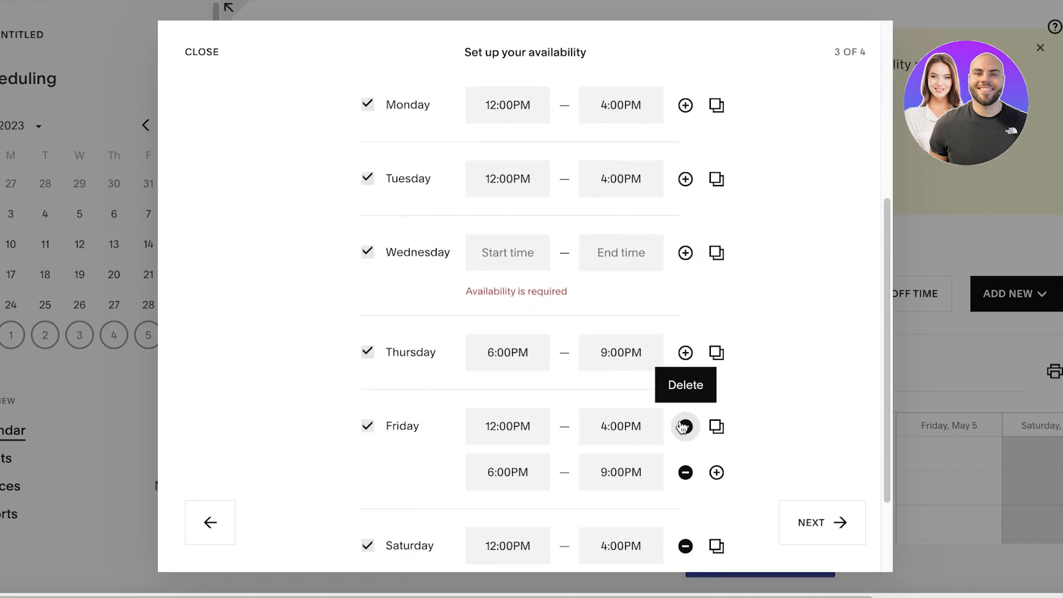
pyautogui.click(686, 427)
pyautogui.click(686, 501)
pyautogui.scroll(-1, 712, 451)
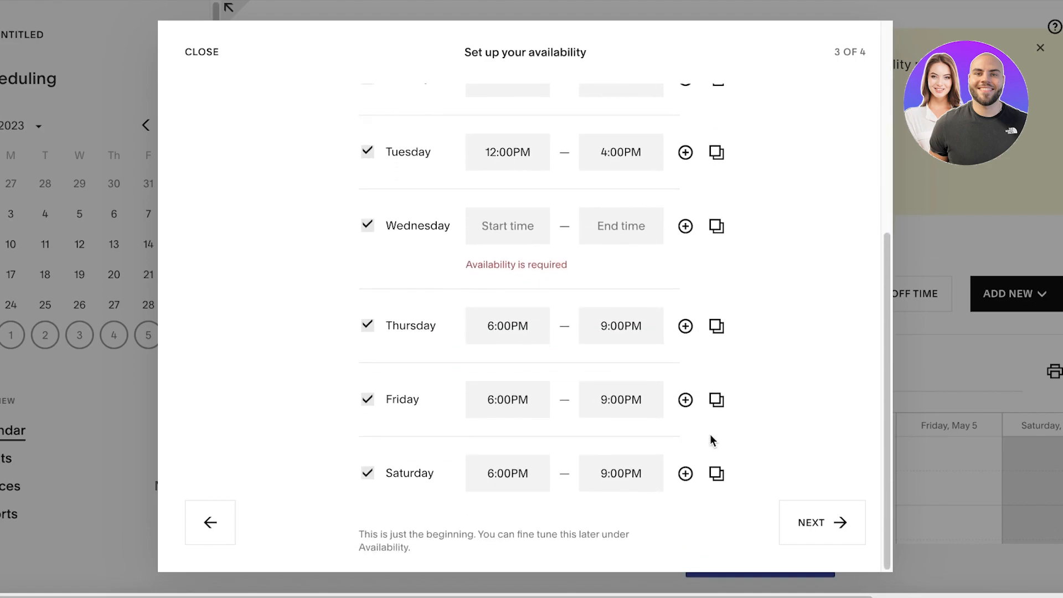
# - Set Monday's availability to 11:00AM–9:00PM and apply it to all days of the week
pyautogui.scroll(1, 704, 432)
pyautogui.scroll(5, 692, 423)
pyautogui.scroll(-1, 493, 363)
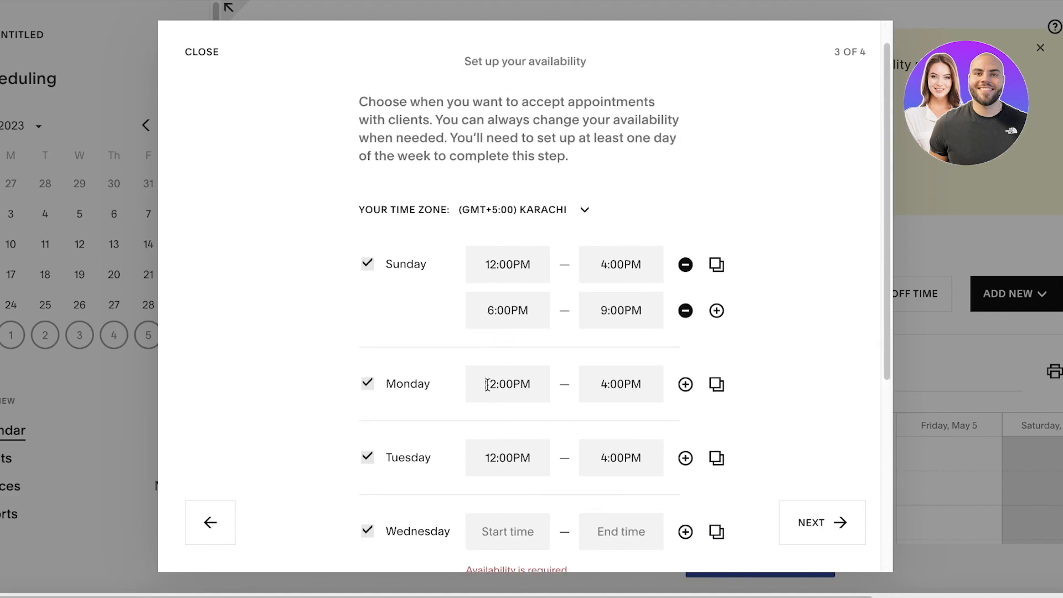
pyautogui.tripleClick(514, 381)
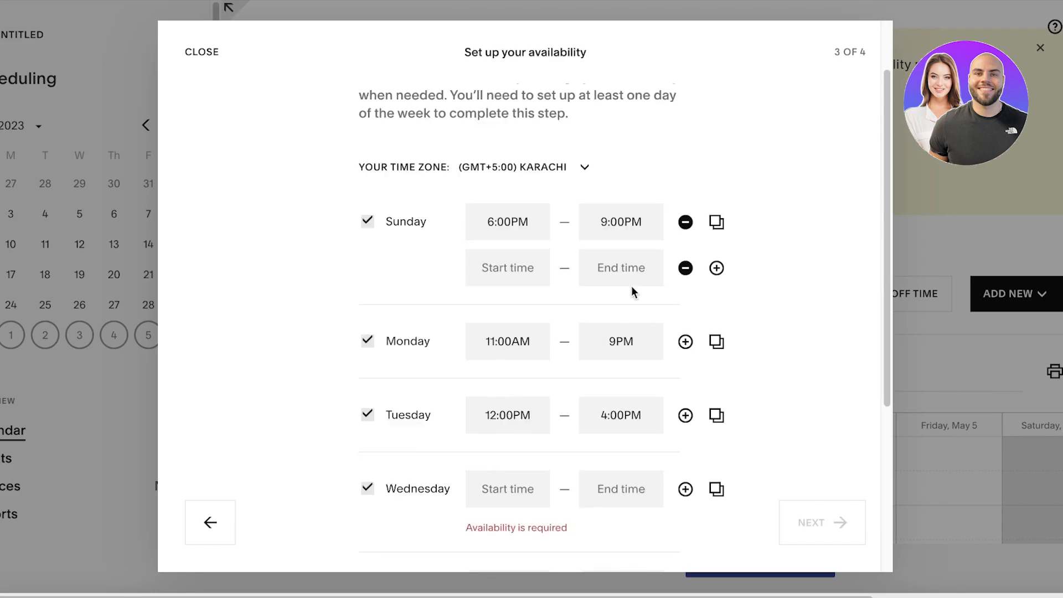
pyautogui.click(717, 342)
pyautogui.scroll(-4, 624, 197)
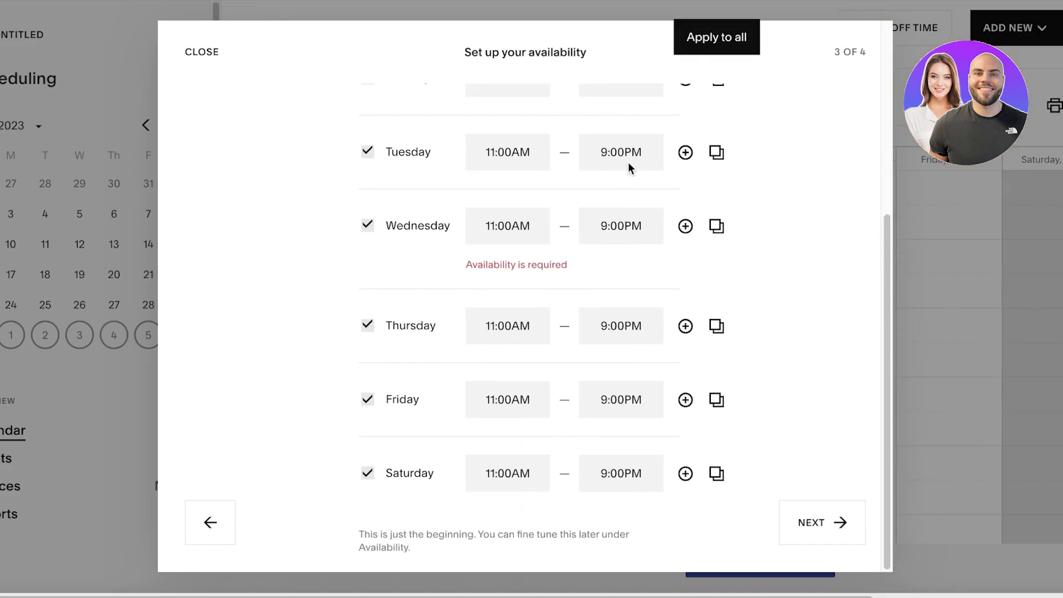
pyautogui.scroll(1, 732, 274)
pyautogui.scroll(4, 636, 251)
# - Split Saturday's availability into two ranges, 11:00AM–2:00PM and 4:00PM–9:00PM
pyautogui.scroll(-5, 636, 304)
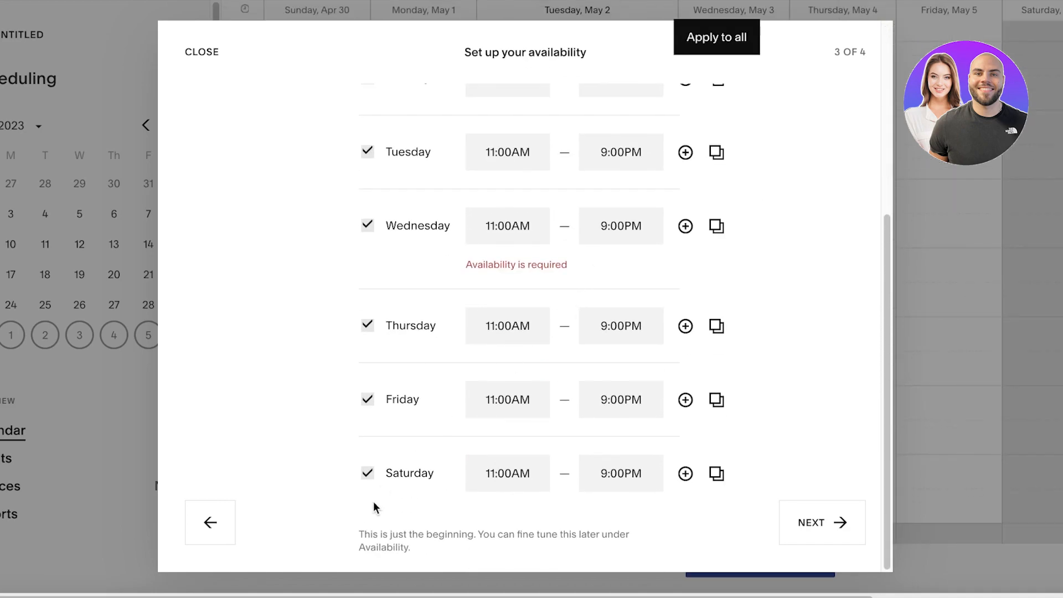
pyautogui.click(685, 475)
pyautogui.scroll(-1, 685, 485)
pyautogui.tripleClick(612, 438)
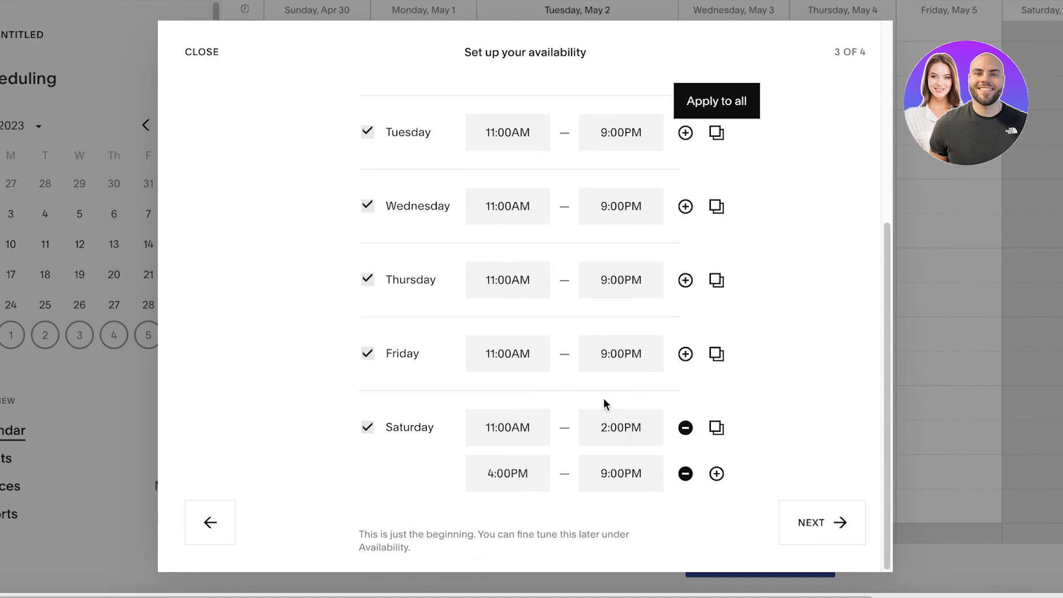
# - Check the weekly hours, continue to the payments page and choose to connect a payment processor
pyautogui.scroll(5, 605, 404)
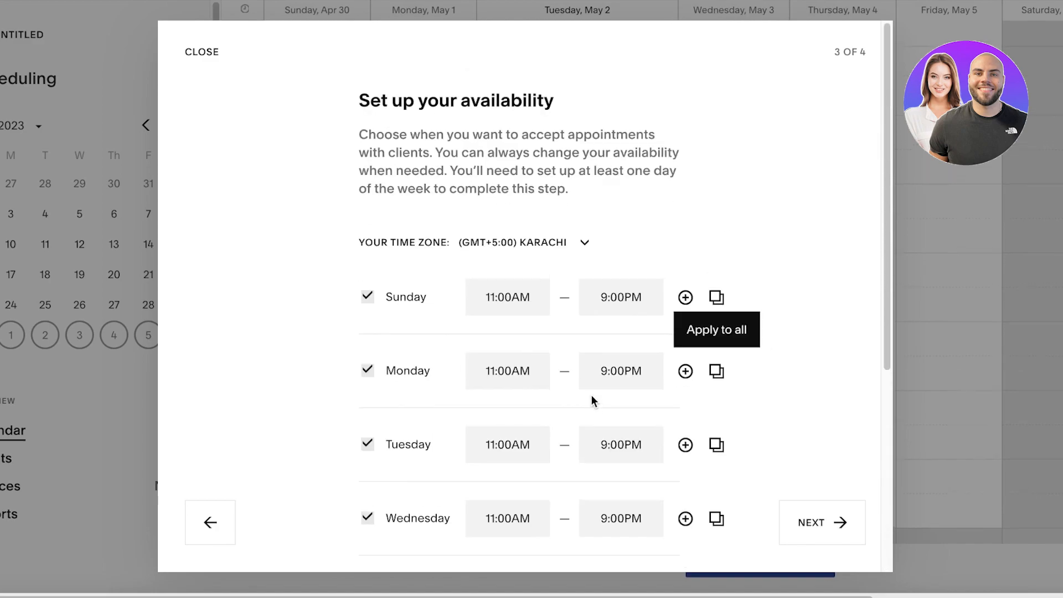
pyautogui.scroll(-5, 584, 280)
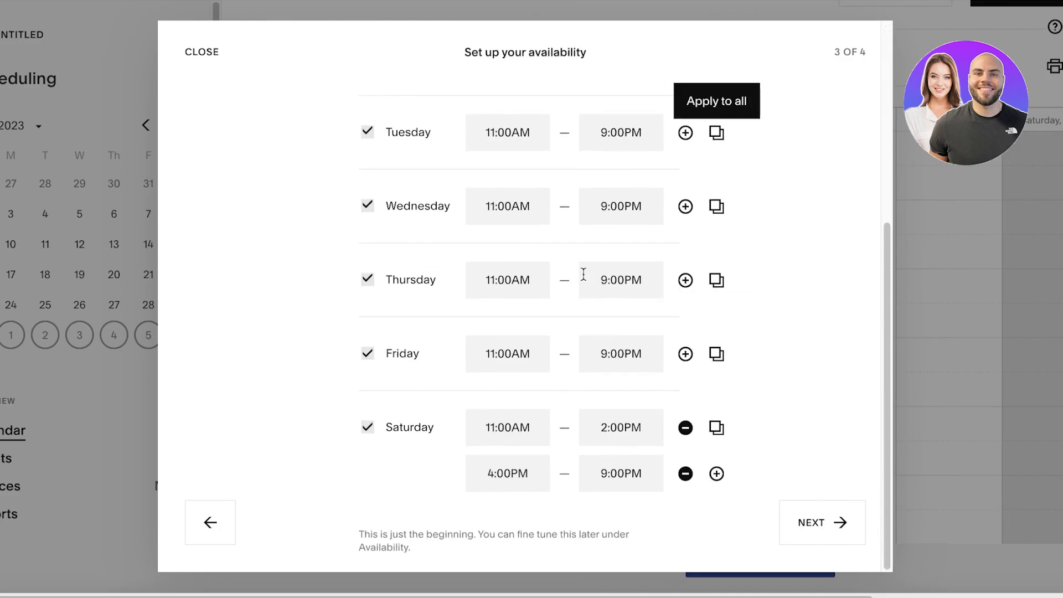
pyautogui.click(829, 526)
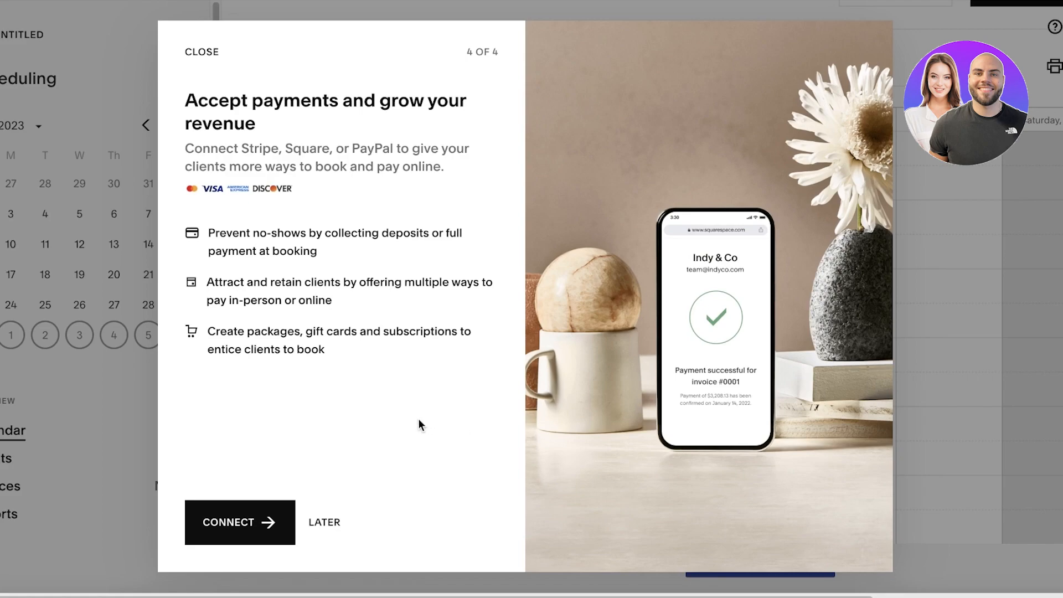
pyautogui.click(211, 536)
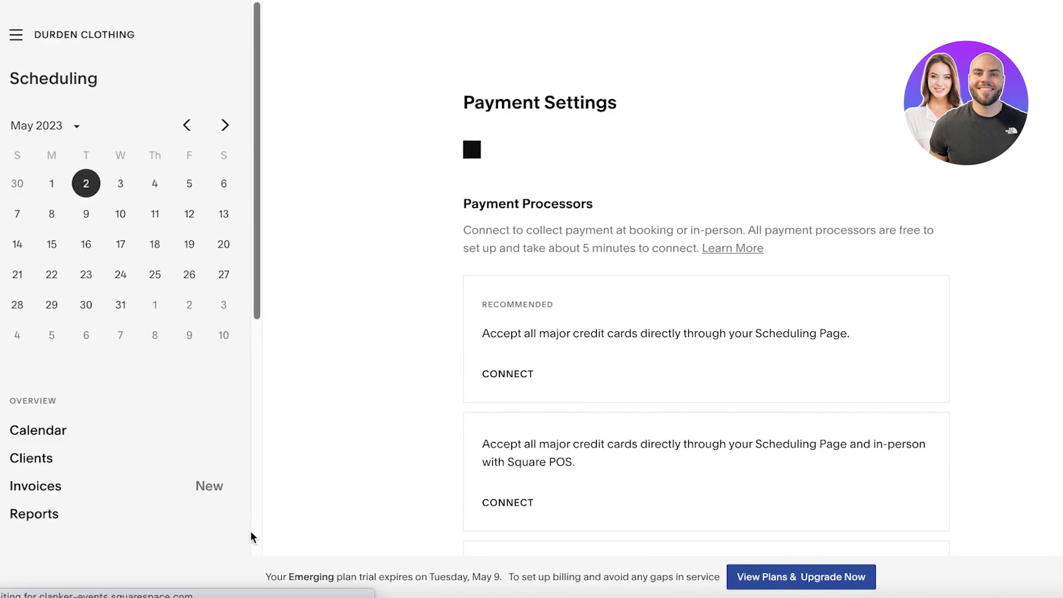
# - Examine the available payment processors and the Payment at Booking options
pyautogui.scroll(-10, 395, 257)
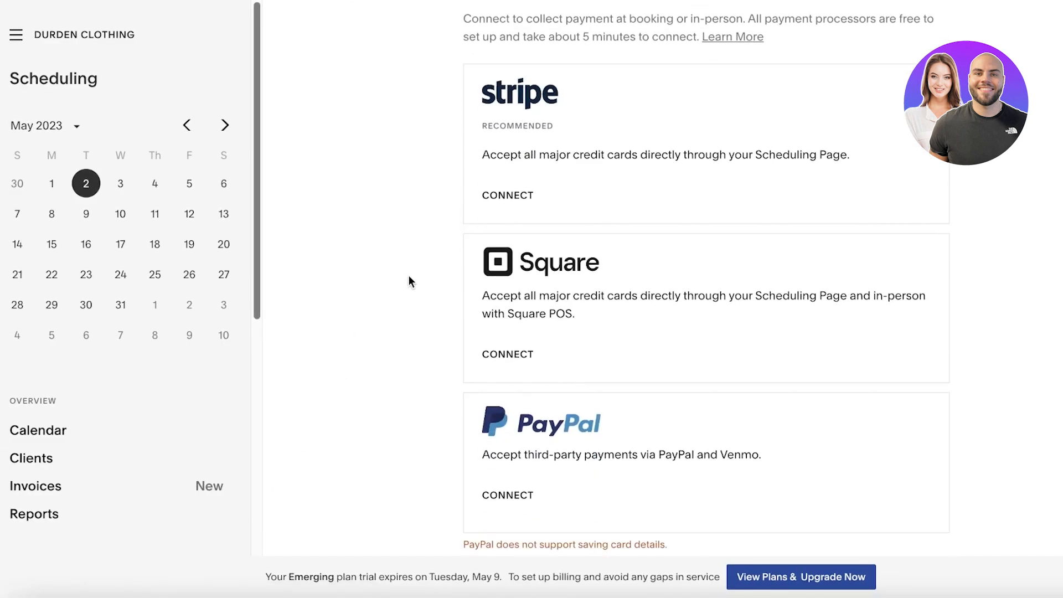
pyautogui.scroll(1, 411, 285)
pyautogui.scroll(-1, 416, 293)
pyautogui.scroll(5, 537, 451)
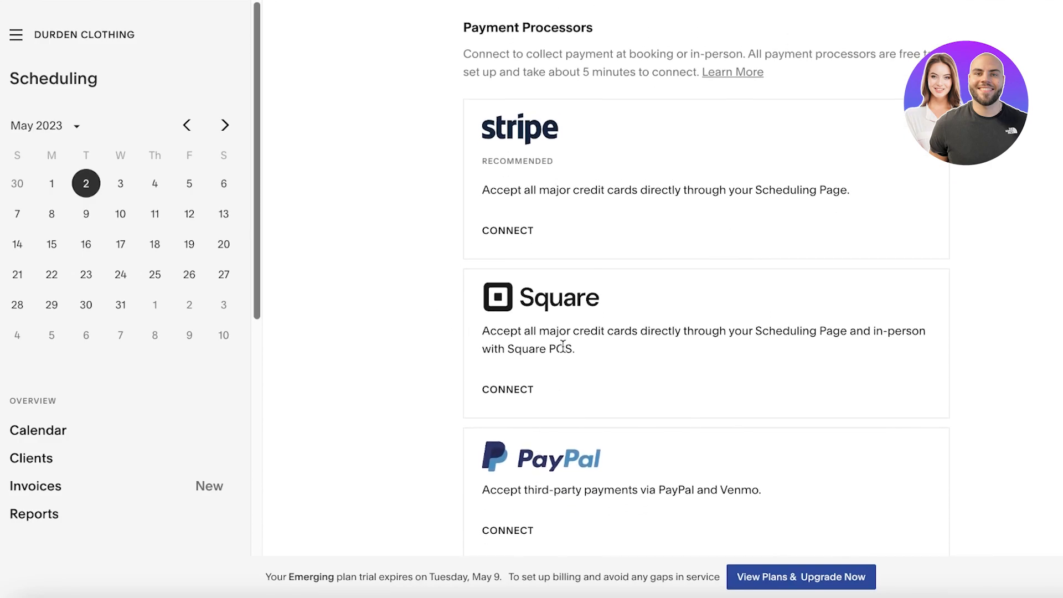
pyautogui.scroll(6, 563, 320)
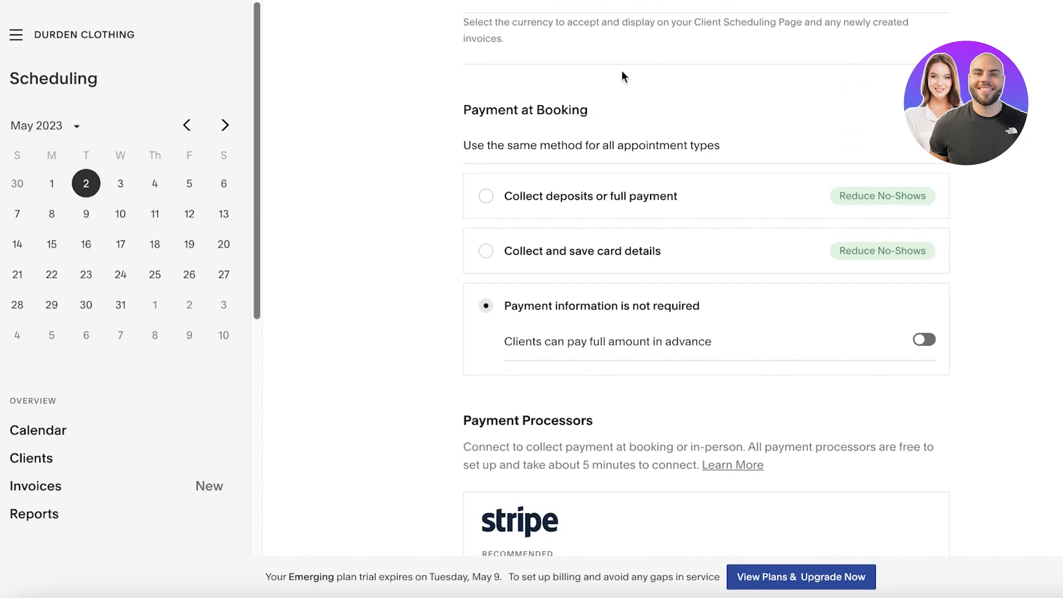
pyautogui.scroll(-1, 726, 275)
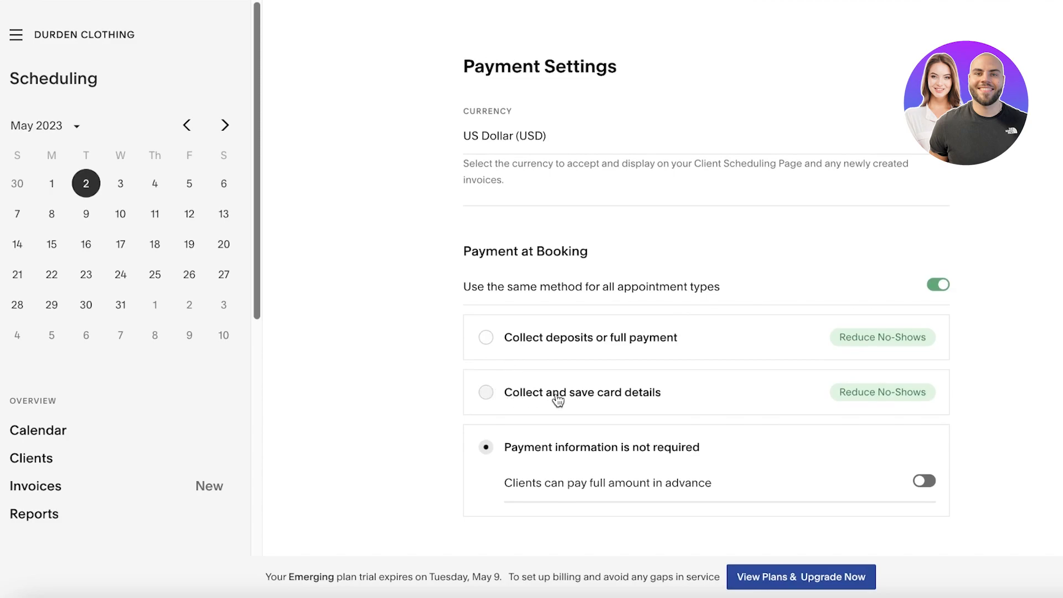
pyautogui.scroll(-1, 556, 399)
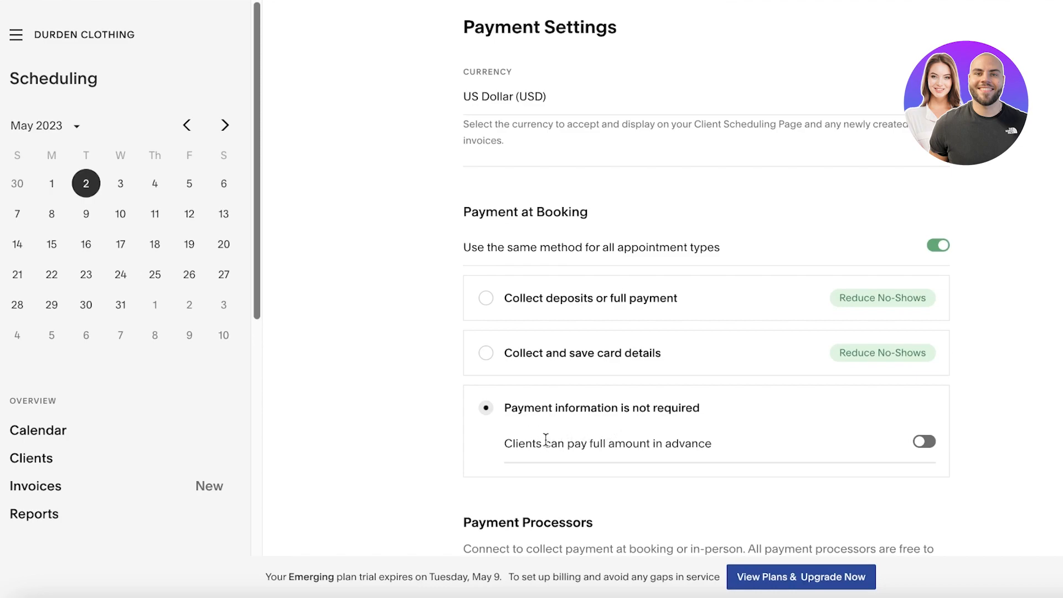
pyautogui.scroll(-2, 546, 439)
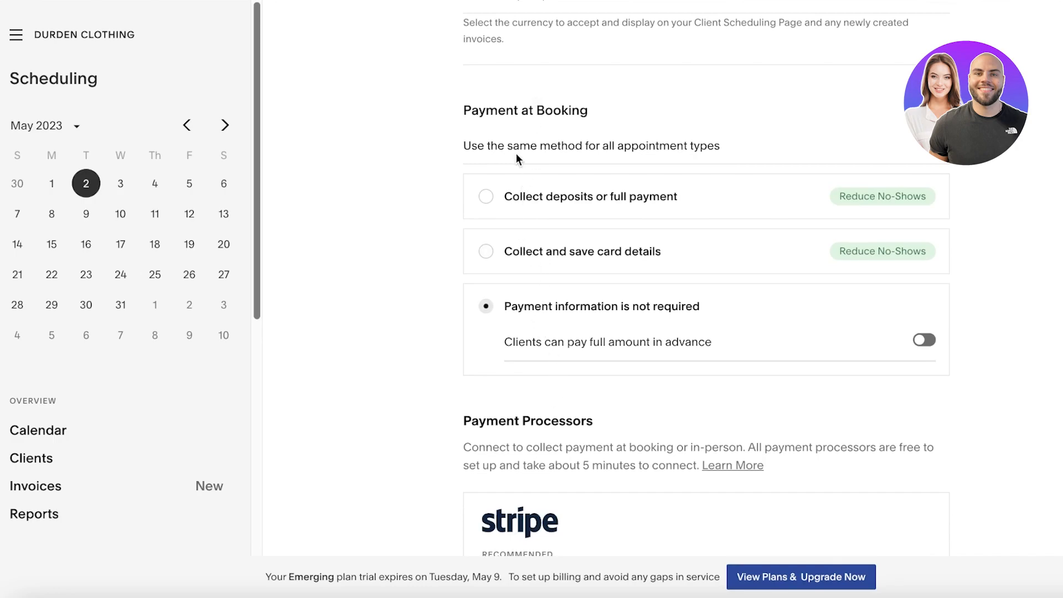
# - Try out the deposits or full payment option and the advance full payment setting for bookings, restoring the original choices
pyautogui.click(495, 197)
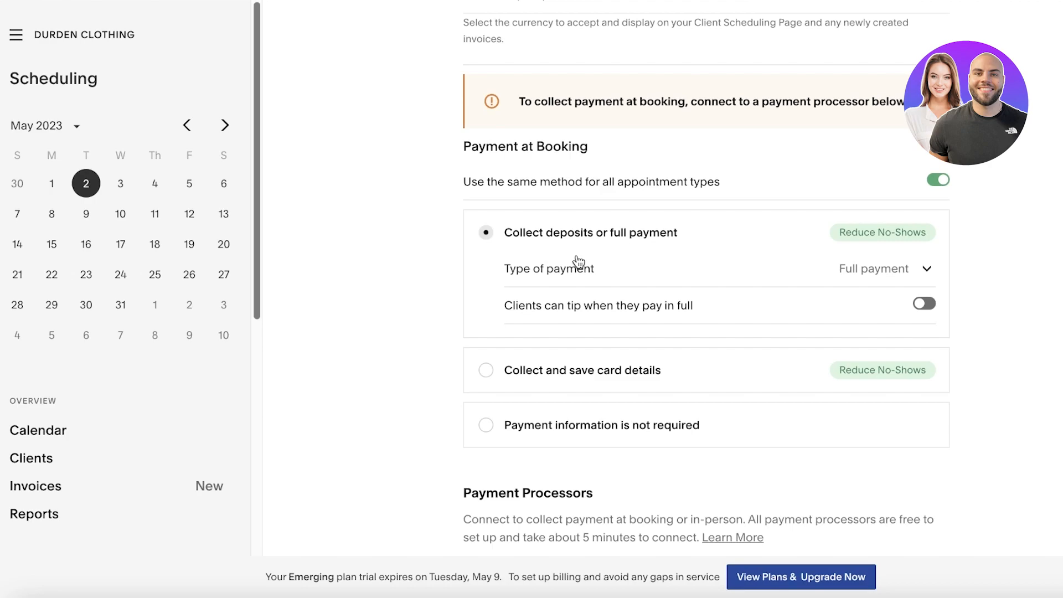
pyautogui.click(478, 423)
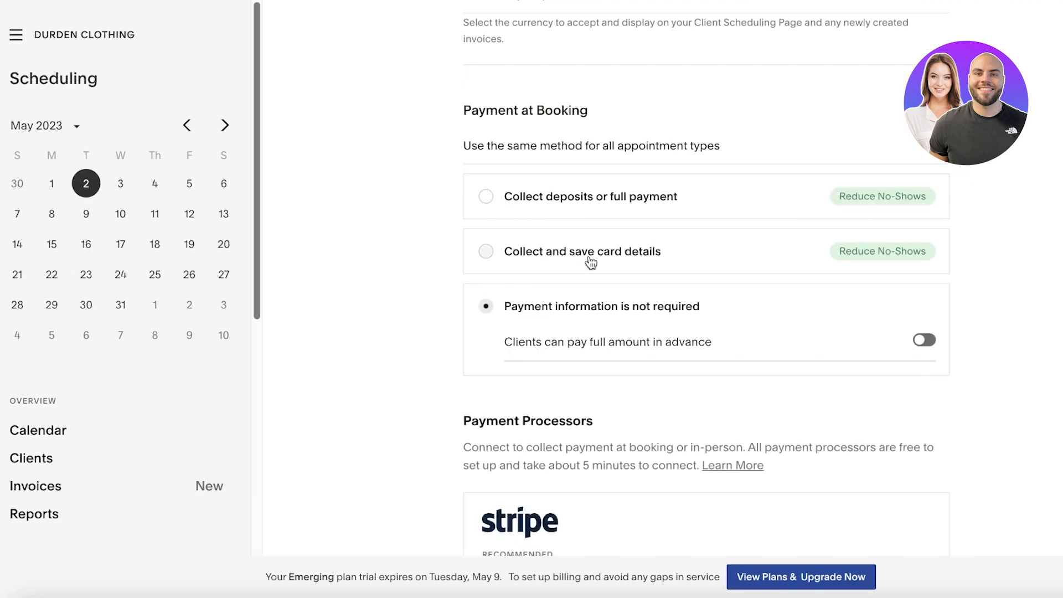
pyautogui.click(925, 342)
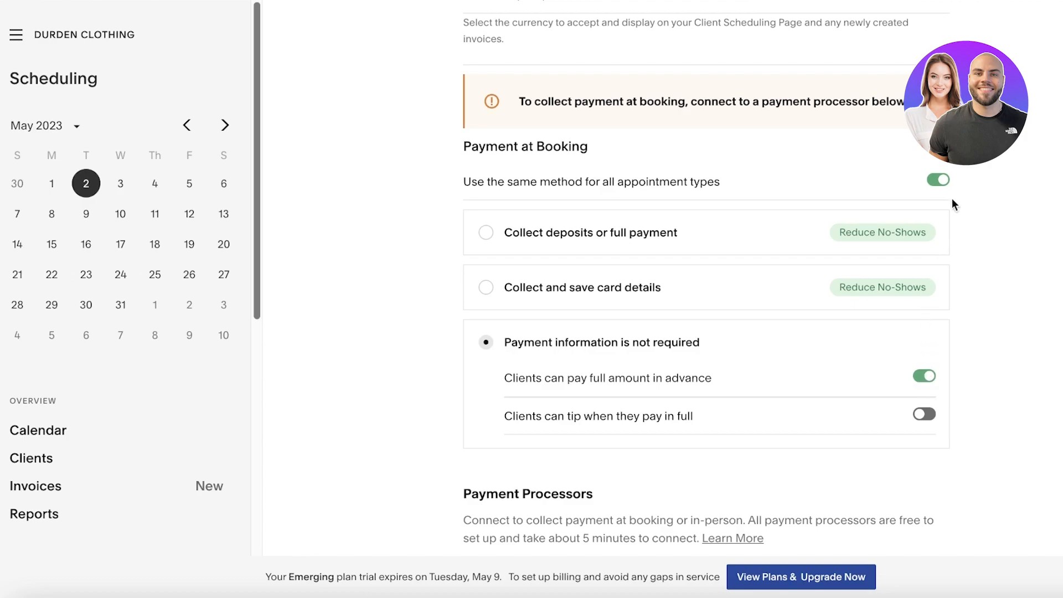
pyautogui.click(923, 377)
# - Look over the whole Payment Settings page, including the currency choices and the Stripe, Square and PayPal connections
pyautogui.scroll(-7, 922, 377)
pyautogui.scroll(10, 914, 375)
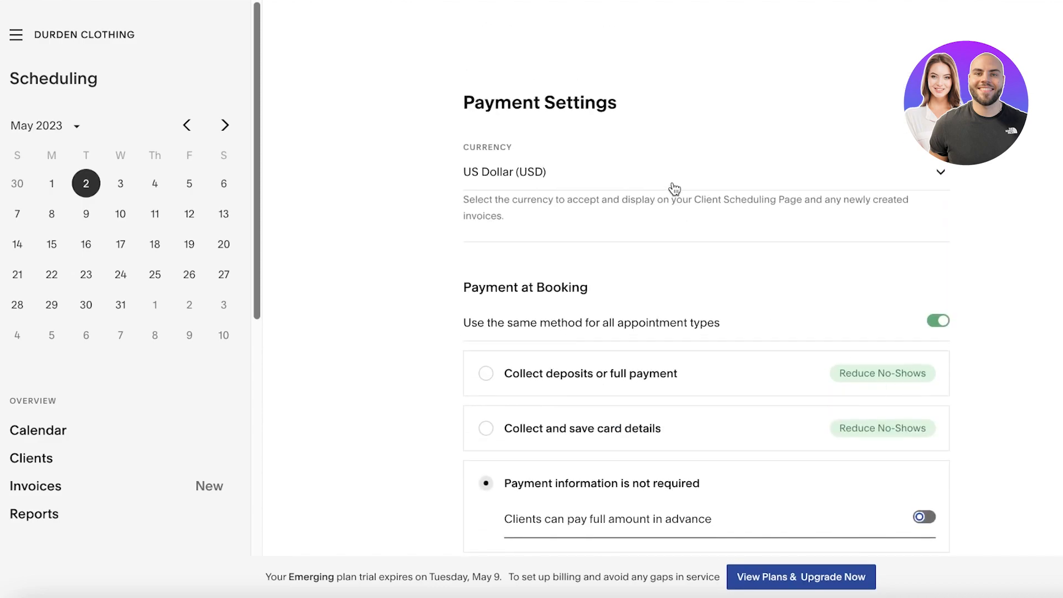
pyautogui.click(673, 185)
pyautogui.click(986, 191)
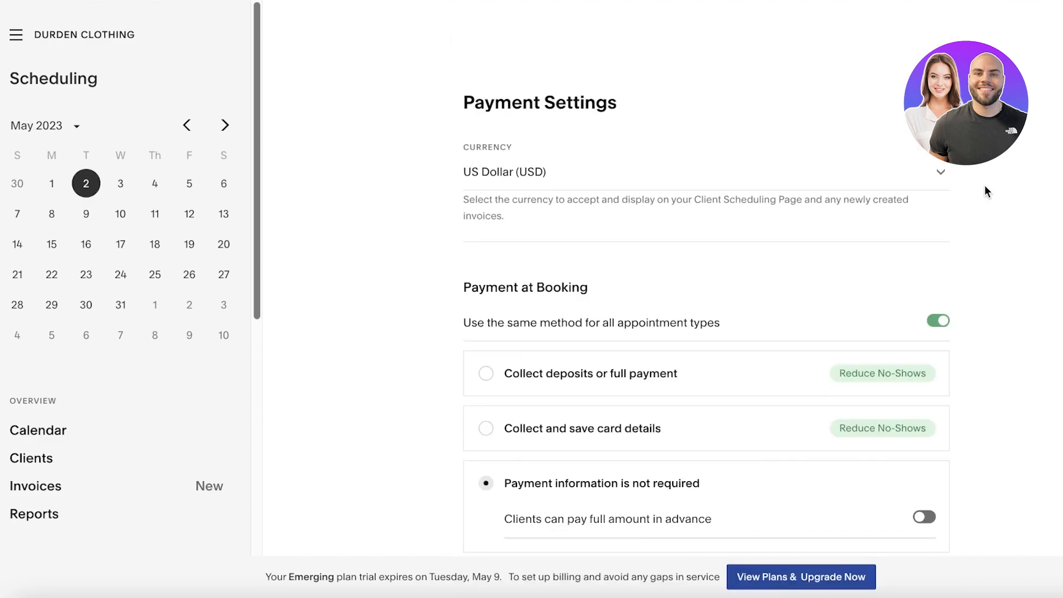
pyautogui.scroll(-6, 247, 440)
pyautogui.scroll(-7, 604, 332)
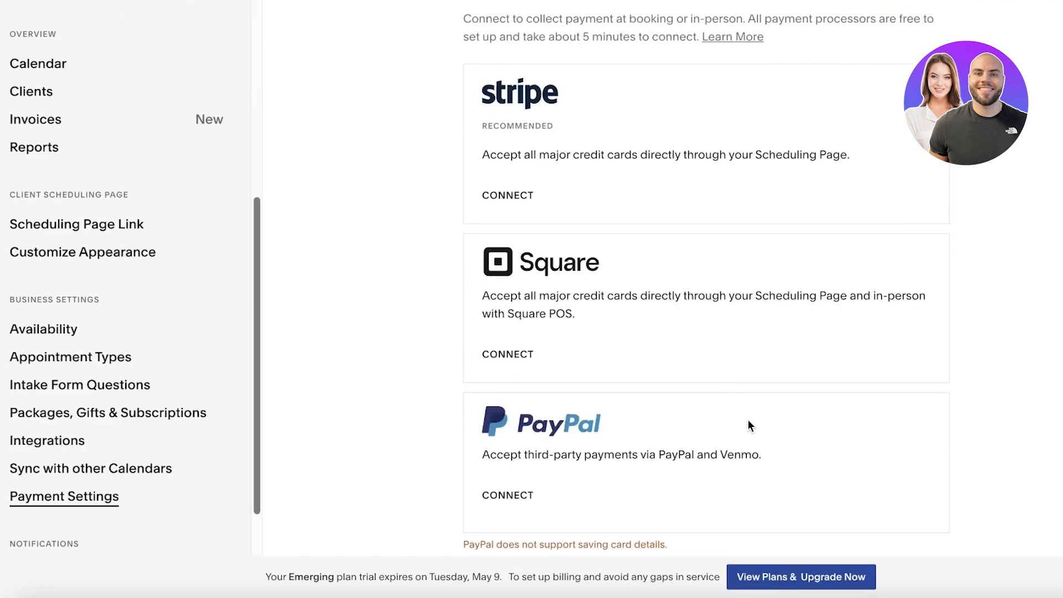
pyautogui.scroll(6, 759, 483)
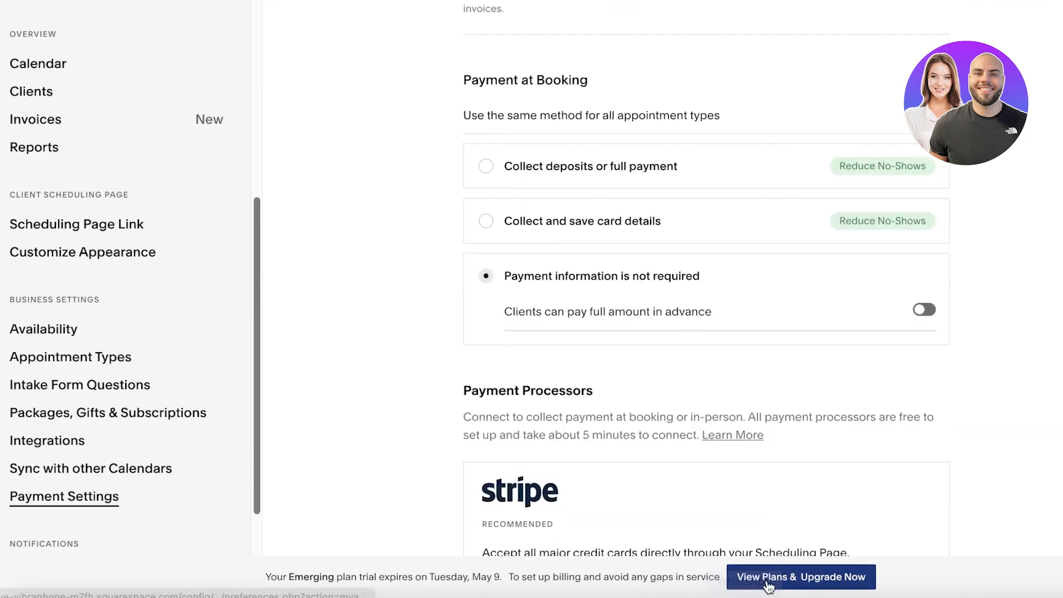
pyautogui.scroll(-6, 853, 344)
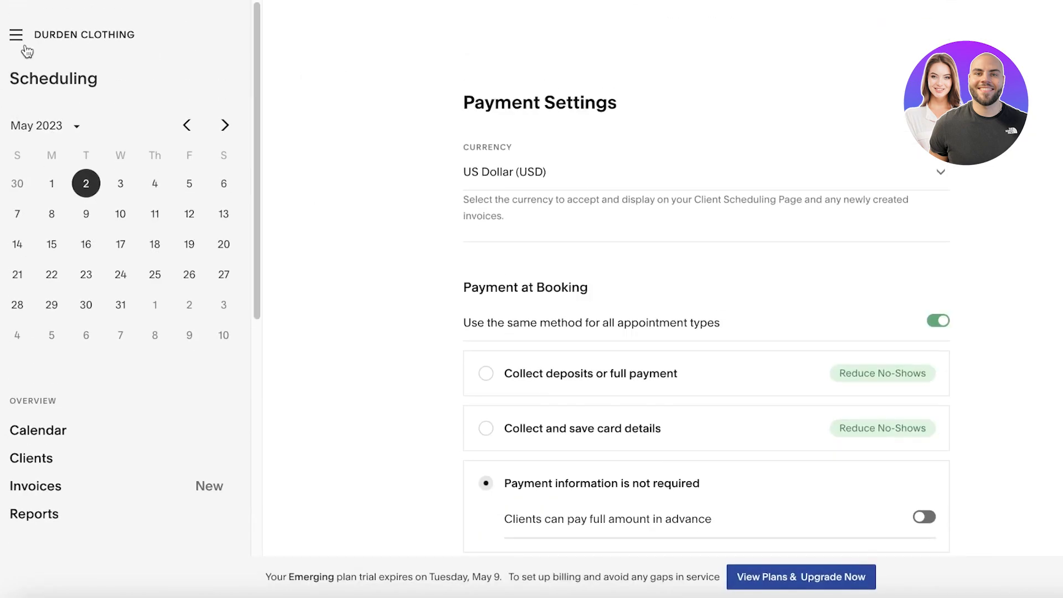
pyautogui.click(23, 51)
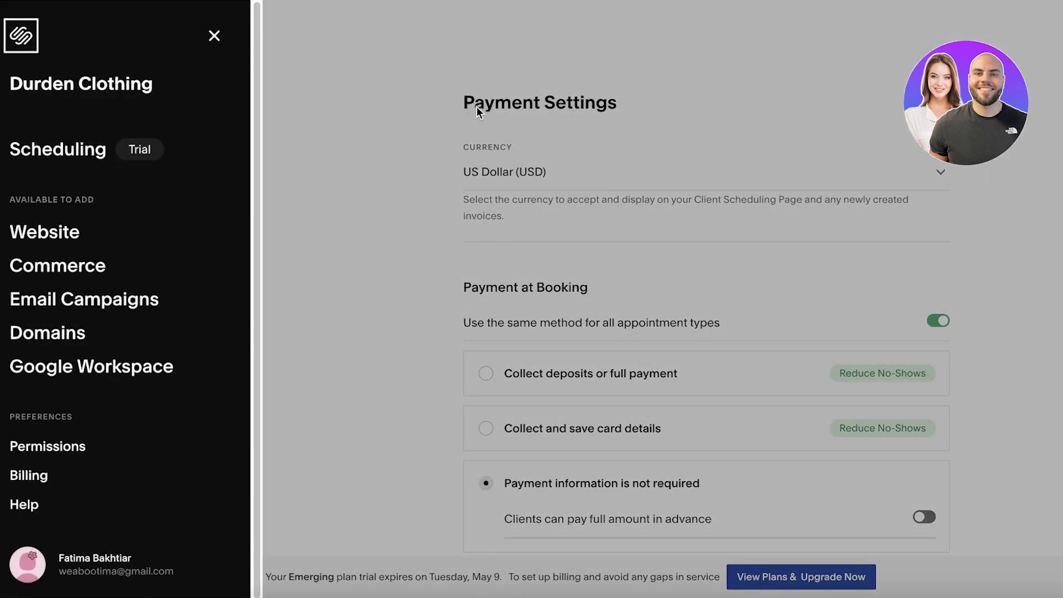
pyautogui.click(380, 91)
pyautogui.moveTo(36, 148)
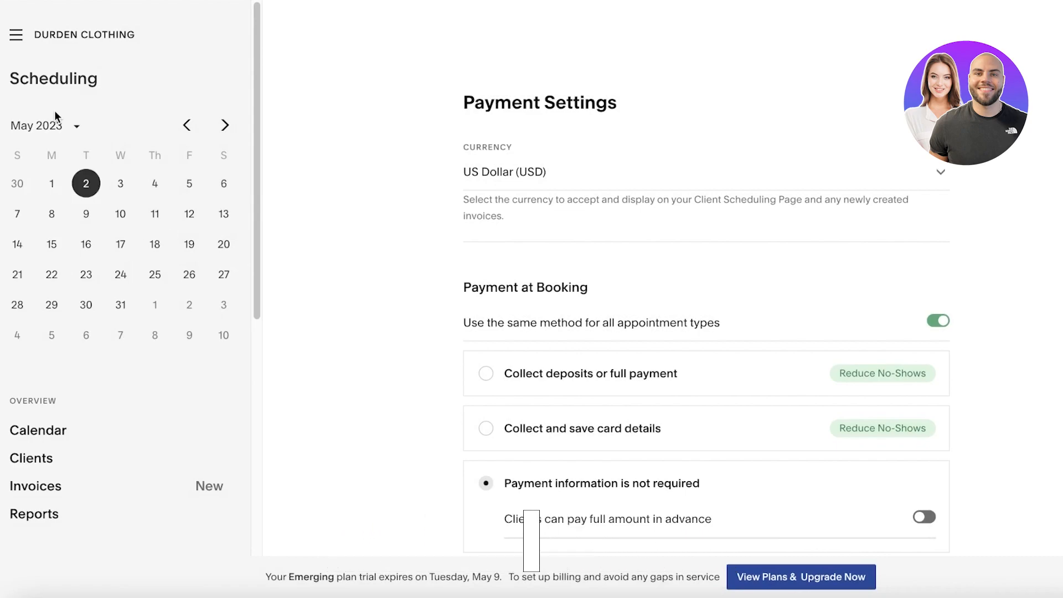
pyautogui.click(53, 126)
pyautogui.click(63, 149)
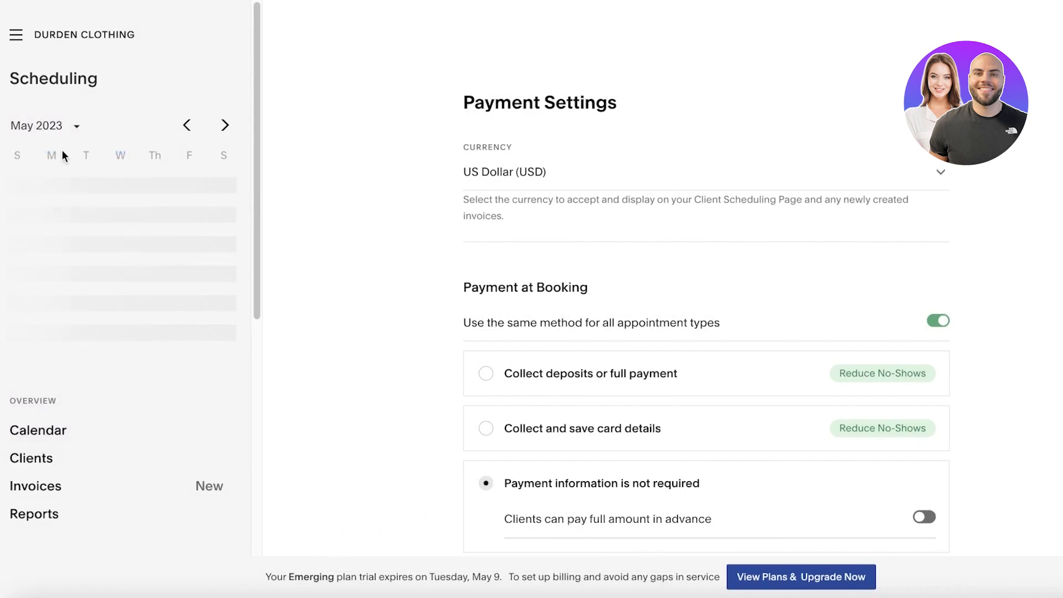
pyautogui.click(56, 127)
pyautogui.click(55, 142)
pyautogui.click(54, 125)
# - Open the appointment calendar and look over the schedule for the week of April 30, 2023
pyautogui.click(45, 432)
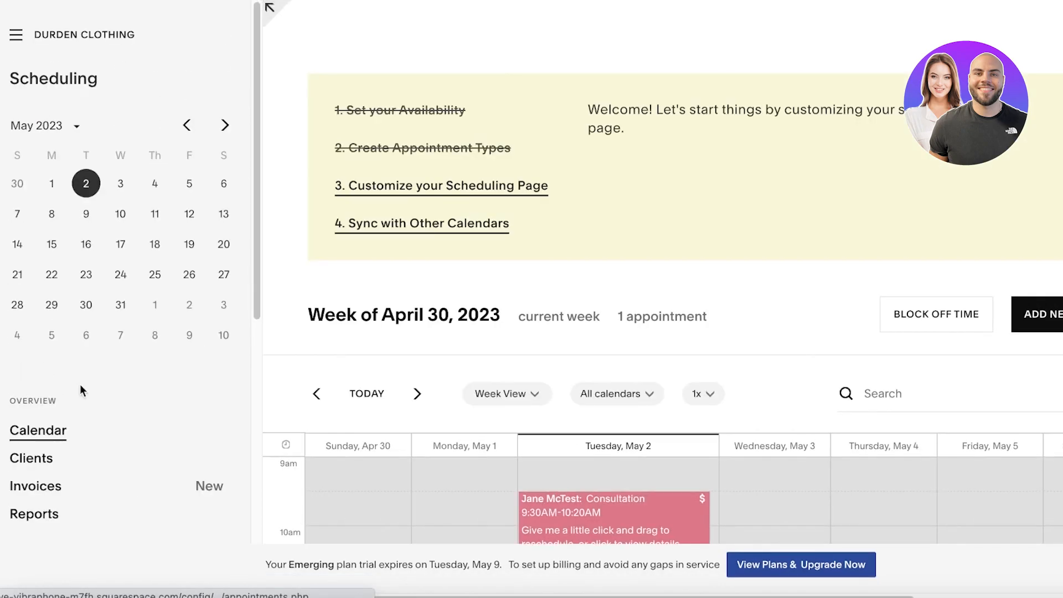
pyautogui.scroll(-3, 615, 166)
pyautogui.scroll(-10, 687, 323)
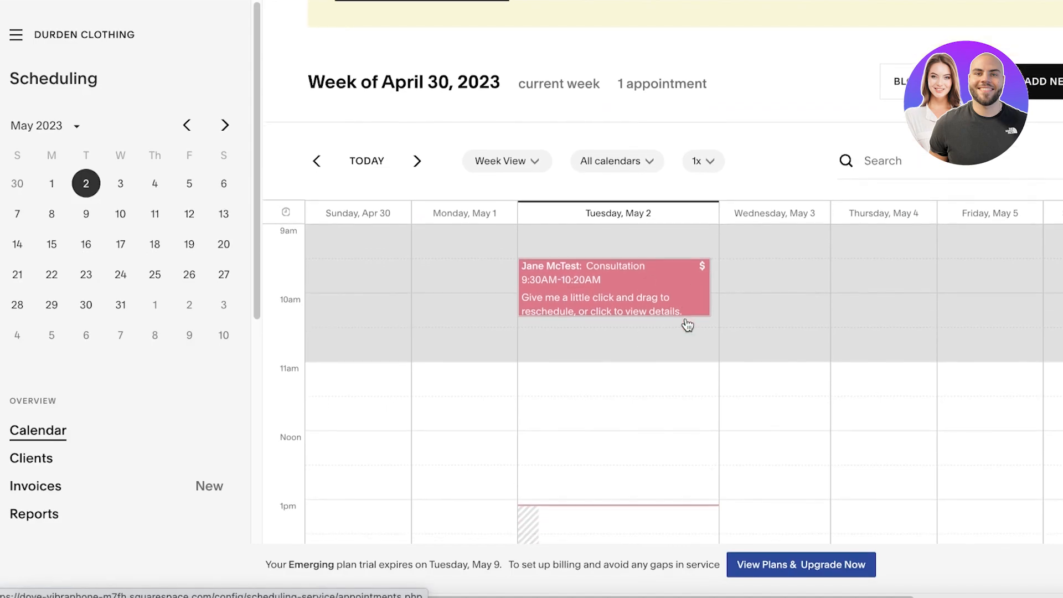
pyautogui.scroll(9, 580, 223)
pyautogui.scroll(4, 581, 223)
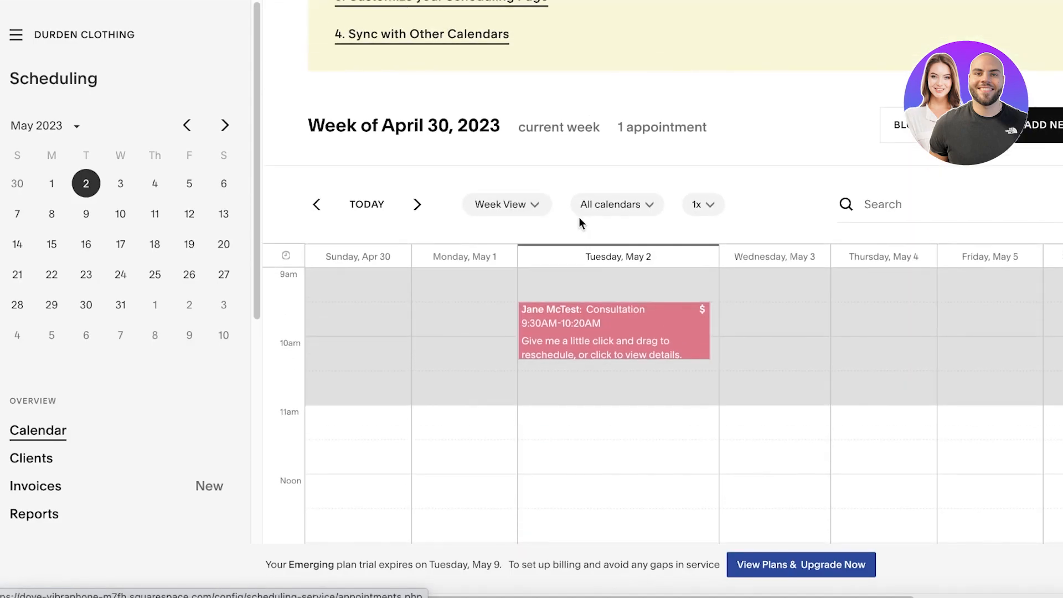
pyautogui.scroll(-3, 579, 224)
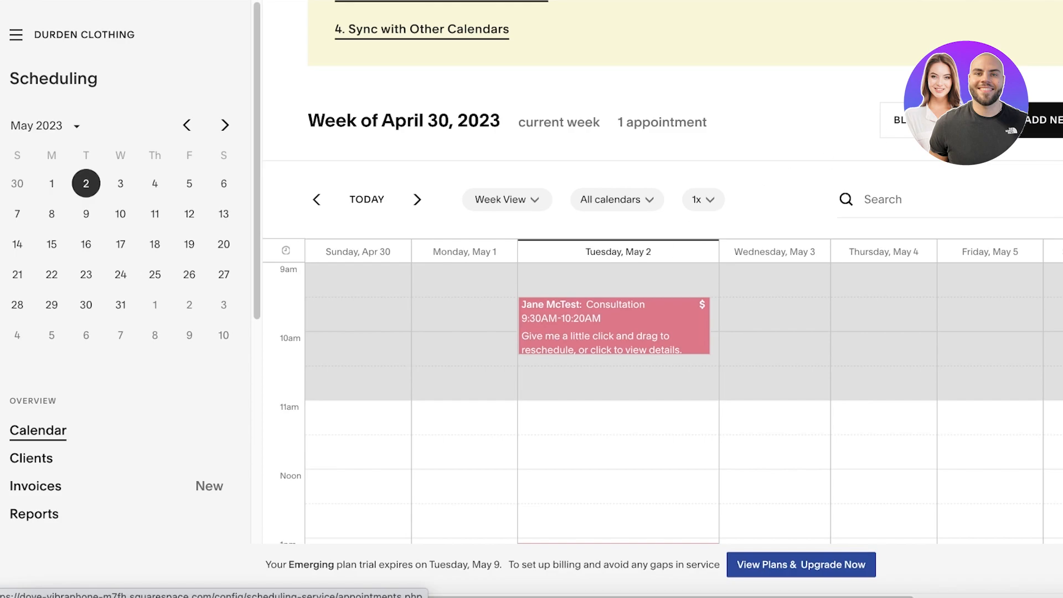
# - Start blocking off time in the calendar for 05/10/2023 from 11:00am to 9pm
pyautogui.click(941, 121)
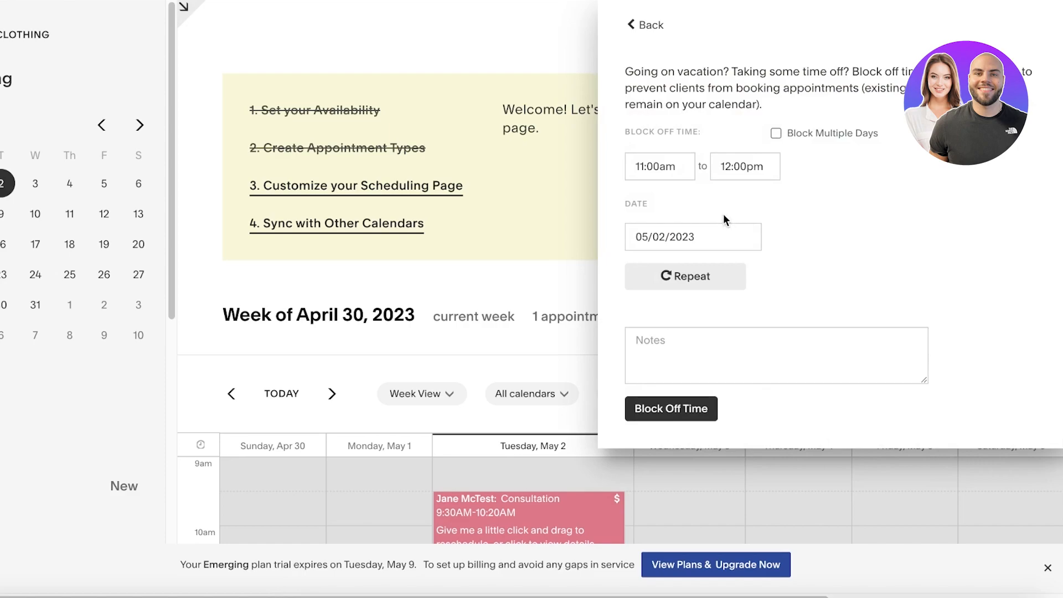
pyautogui.click(669, 237)
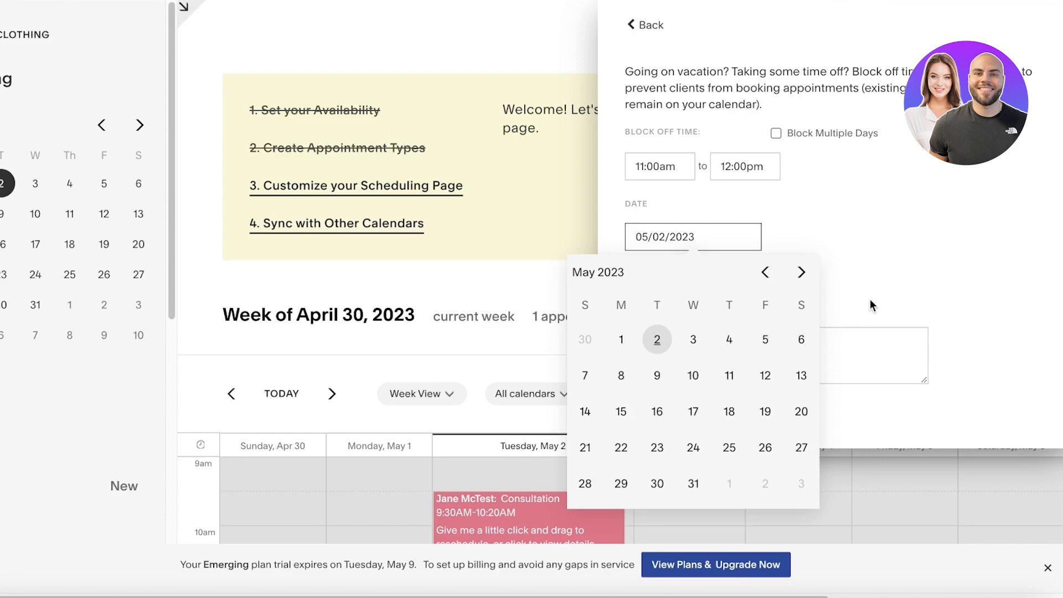
pyautogui.click(692, 378)
pyautogui.doubleClick(687, 168)
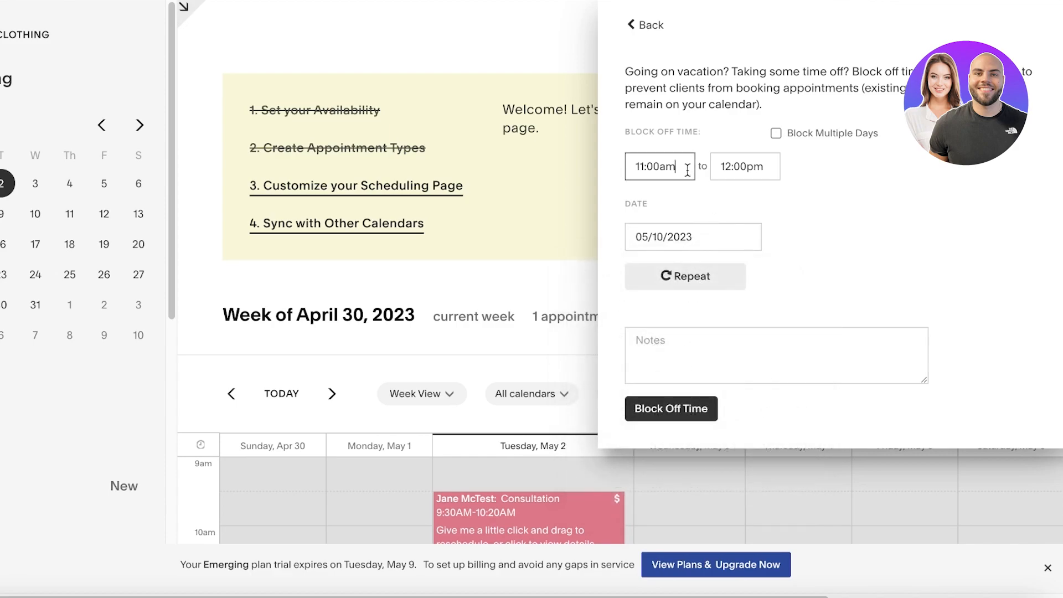
pyautogui.click(686, 169)
pyautogui.tripleClick(753, 167)
pyautogui.write('9pm')
pyautogui.click(848, 201)
# - Add the note "Personal Staff Holiday" to the time block and submit it
pyautogui.click(668, 358)
pyautogui.write('Personal Staff Holiday')
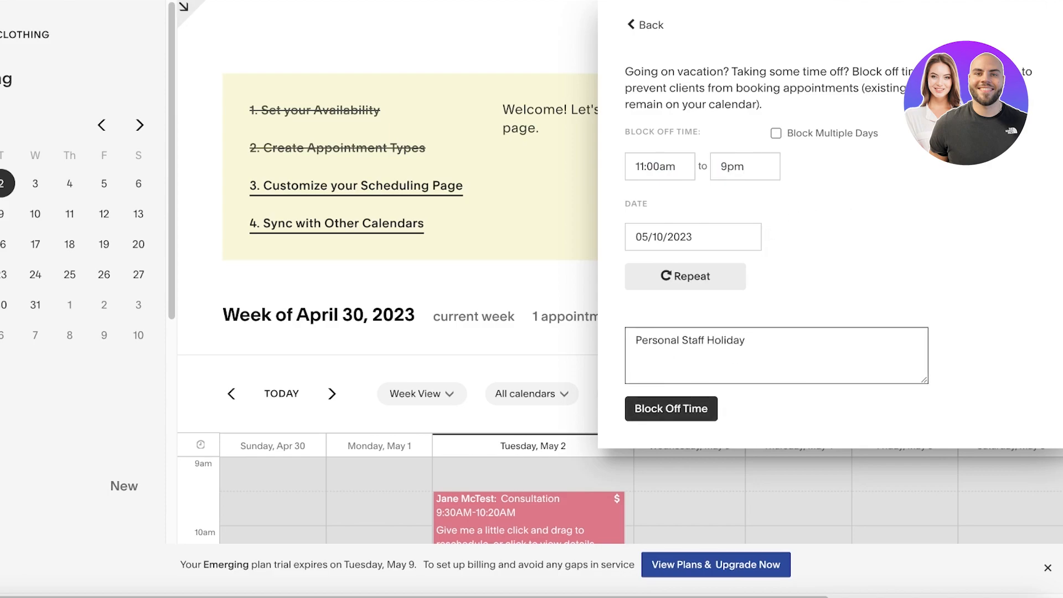
pyautogui.click(685, 413)
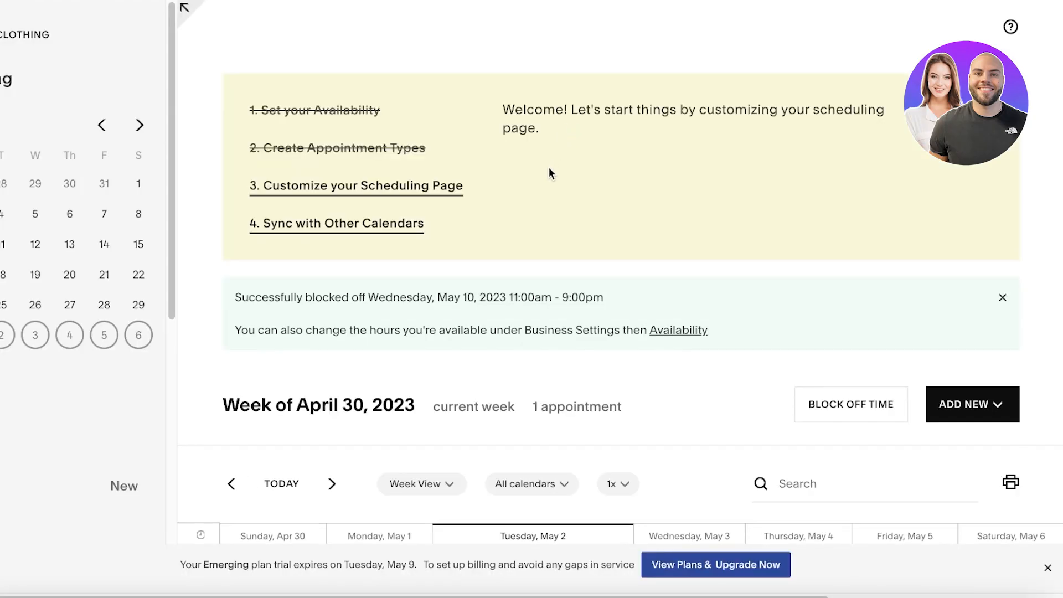
# - Look over the calendar, the client list and the form for adding a client, and return to scheduling without adding one
pyautogui.scroll(-15, 548, 172)
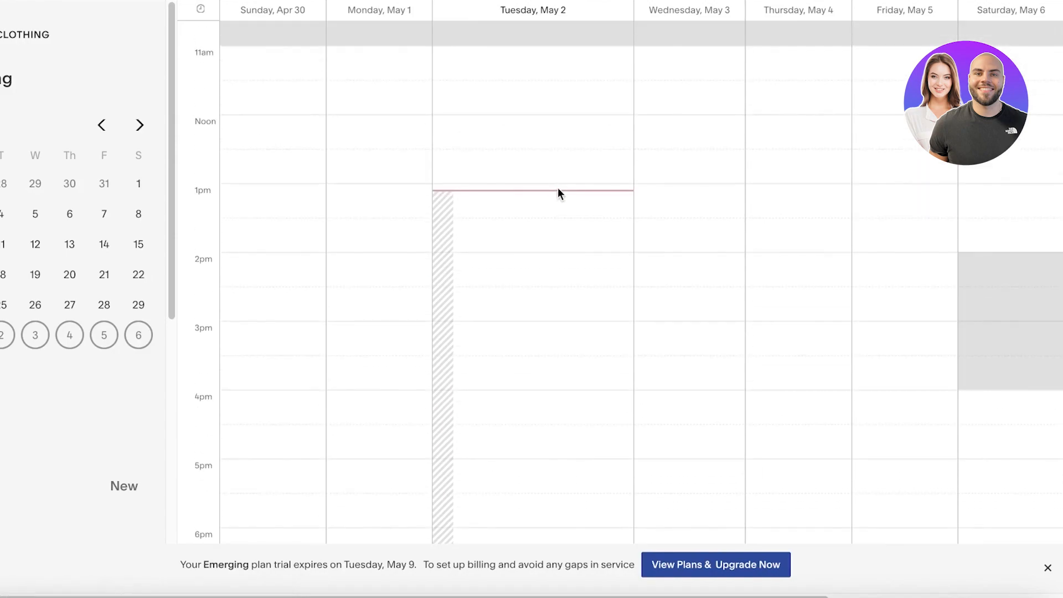
pyautogui.scroll(10, 237, 325)
pyautogui.hscroll(-1, 91, 307)
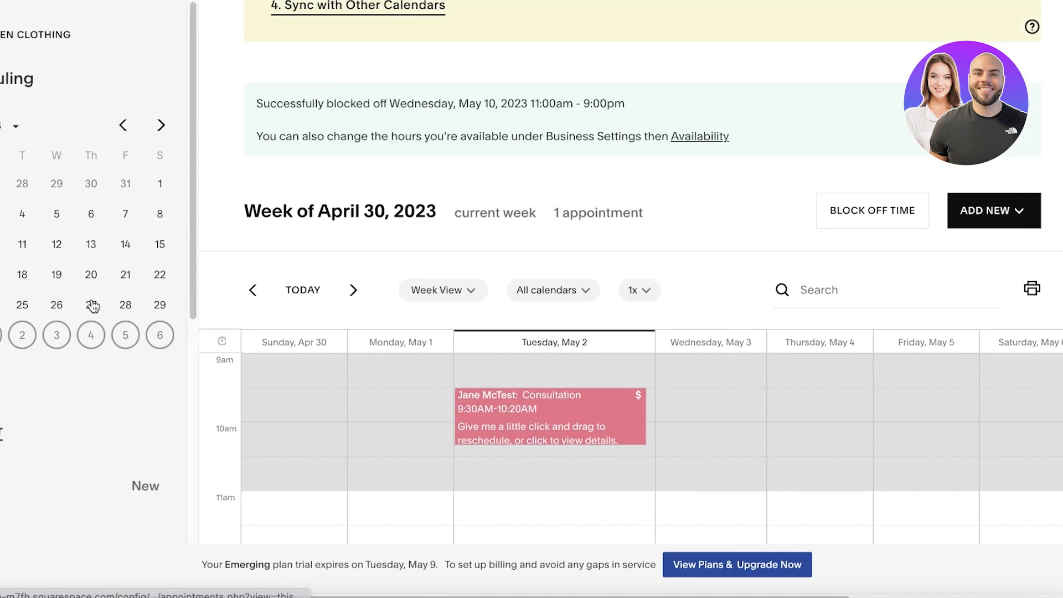
pyautogui.hscroll(-2, 91, 308)
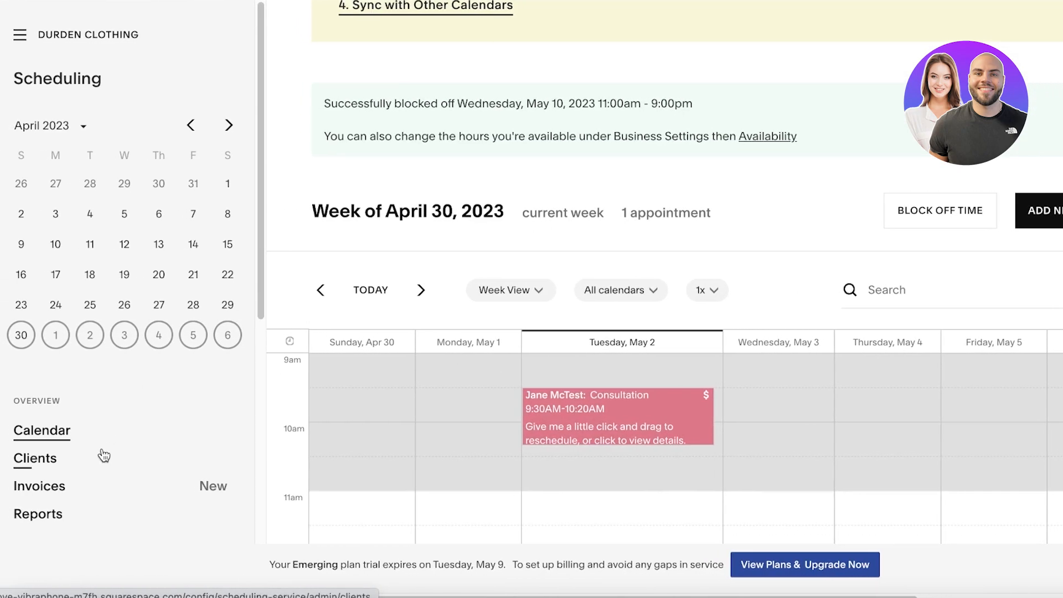
pyautogui.click(27, 460)
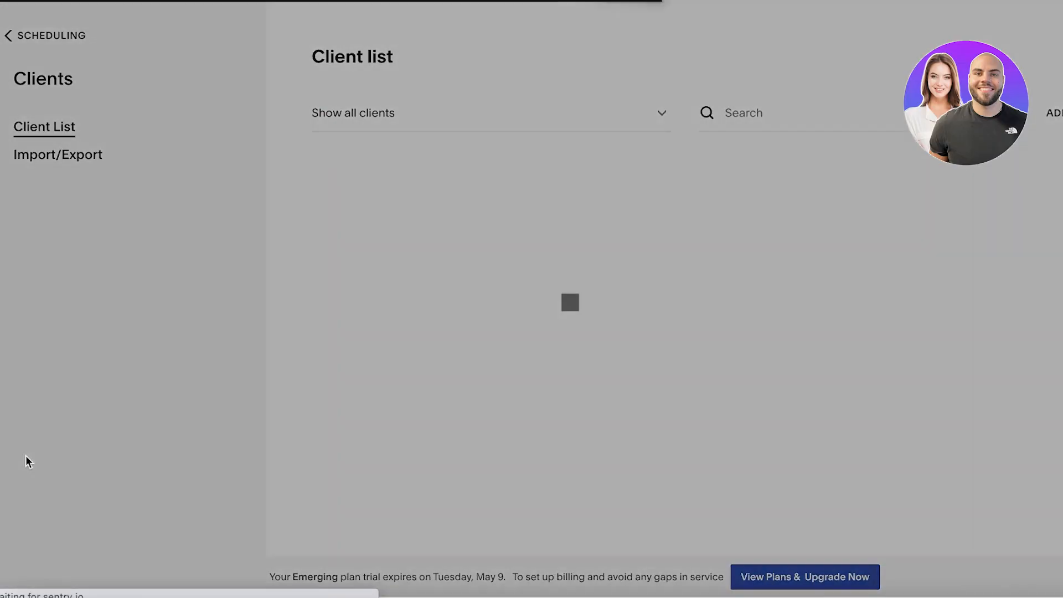
pyautogui.hscroll(2, 356, 211)
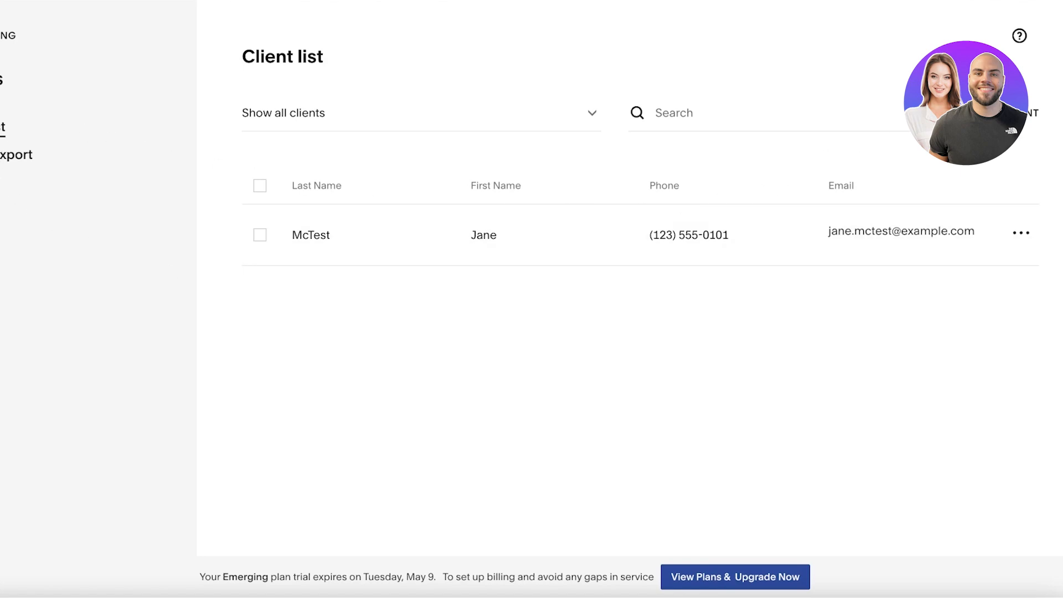
pyautogui.click(1031, 114)
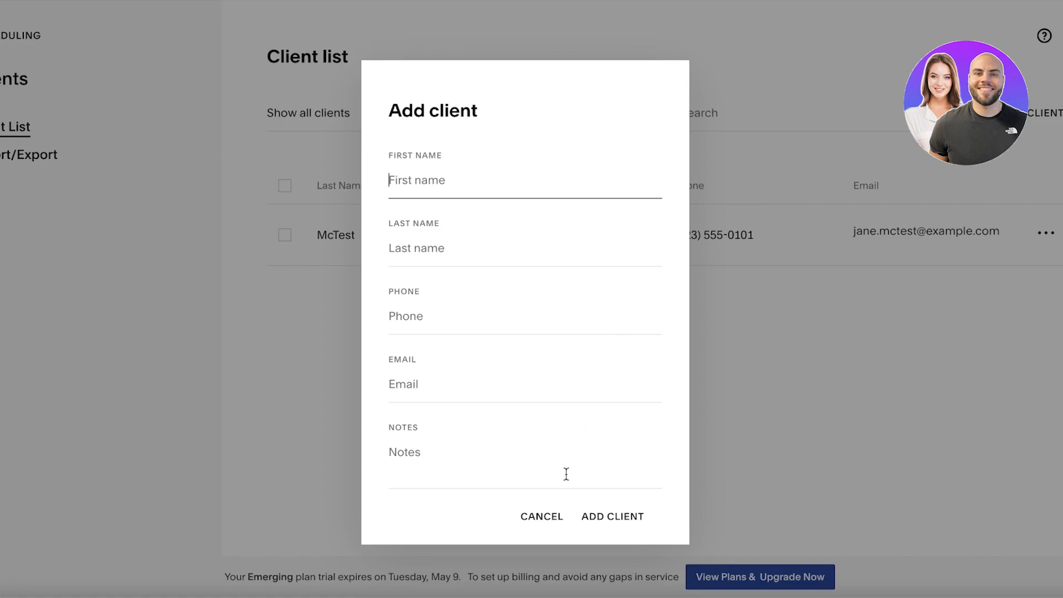
pyautogui.click(543, 520)
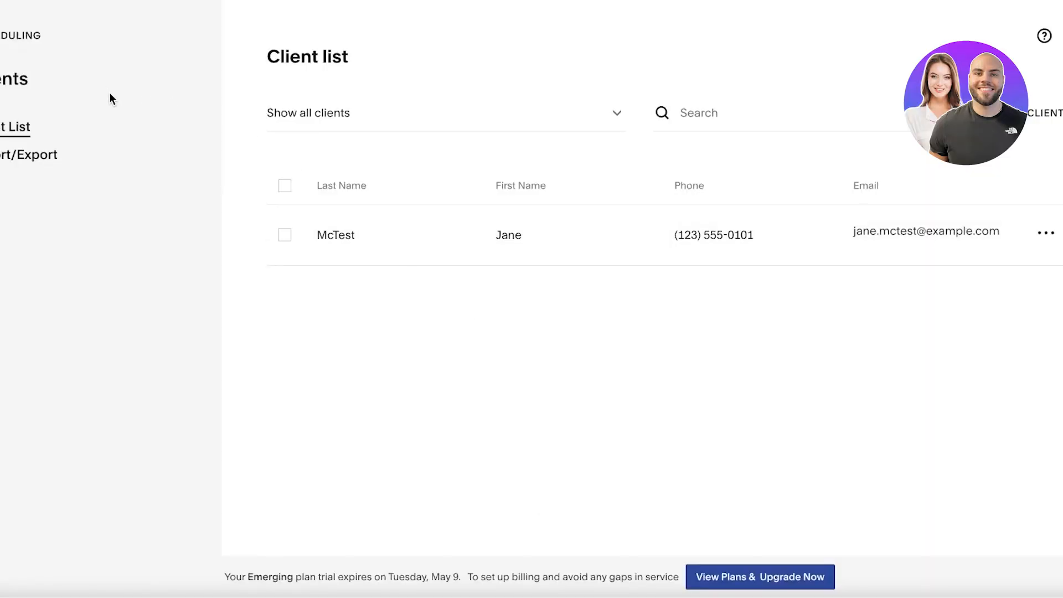
pyautogui.click(21, 36)
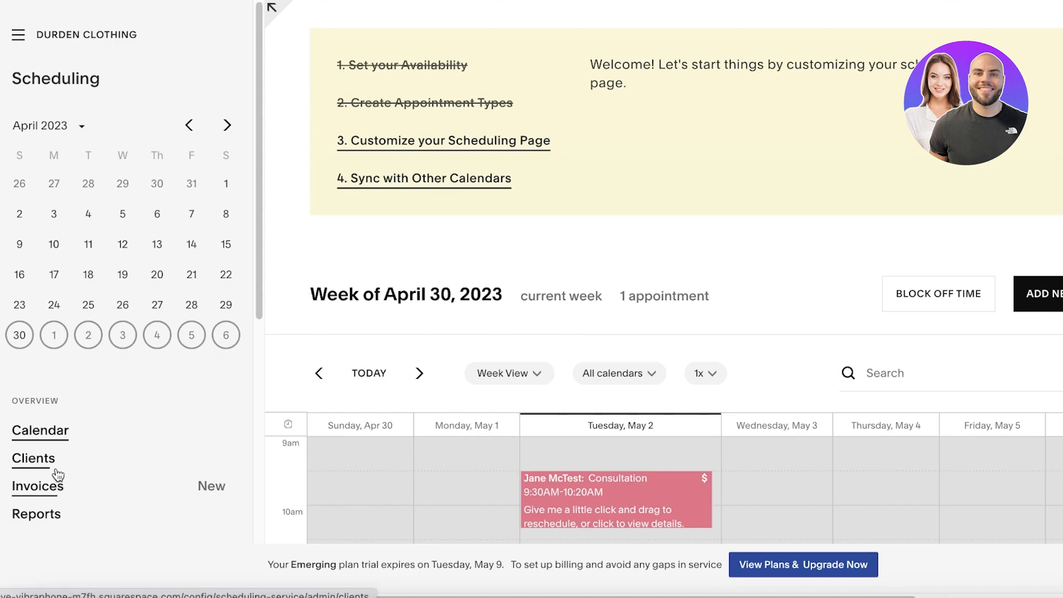
# - Open a new invoice to examine its client, line item, detail and communication fields, and leave it without sending
pyautogui.click(49, 493)
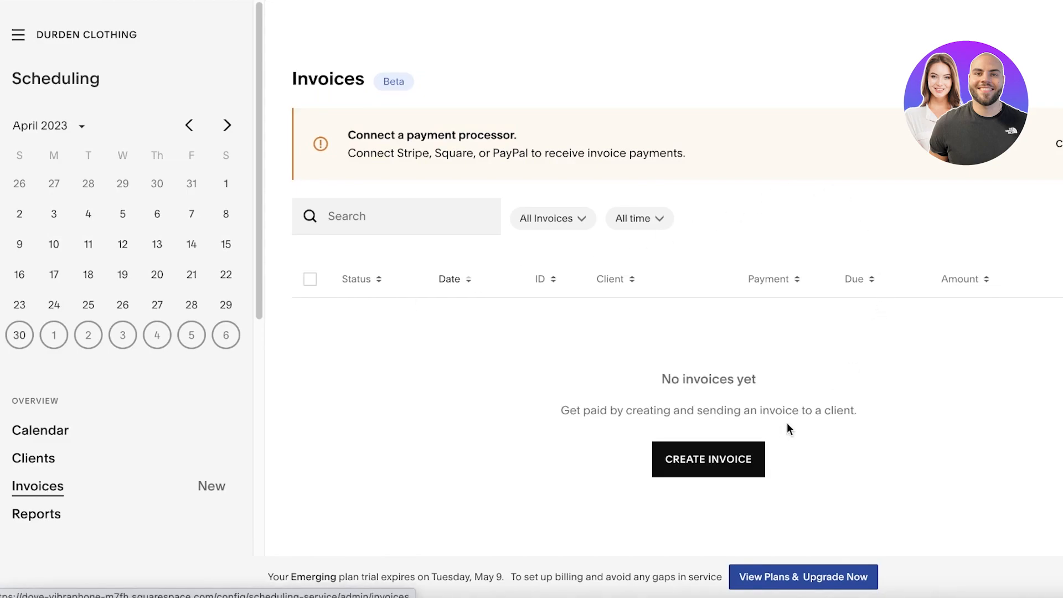
pyautogui.click(720, 469)
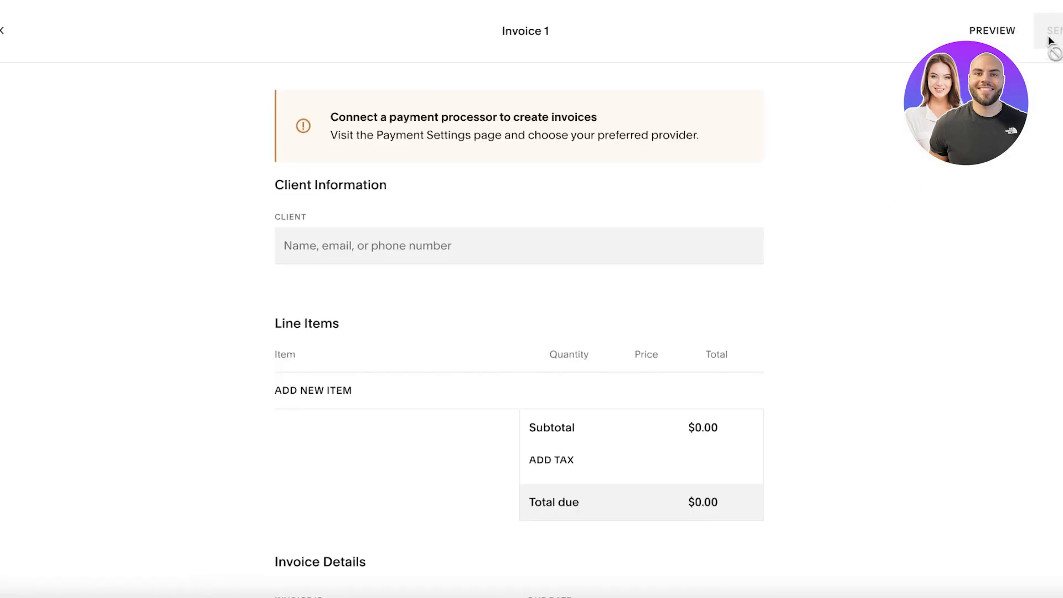
pyautogui.scroll(-2, 672, 254)
pyautogui.scroll(-6, 671, 249)
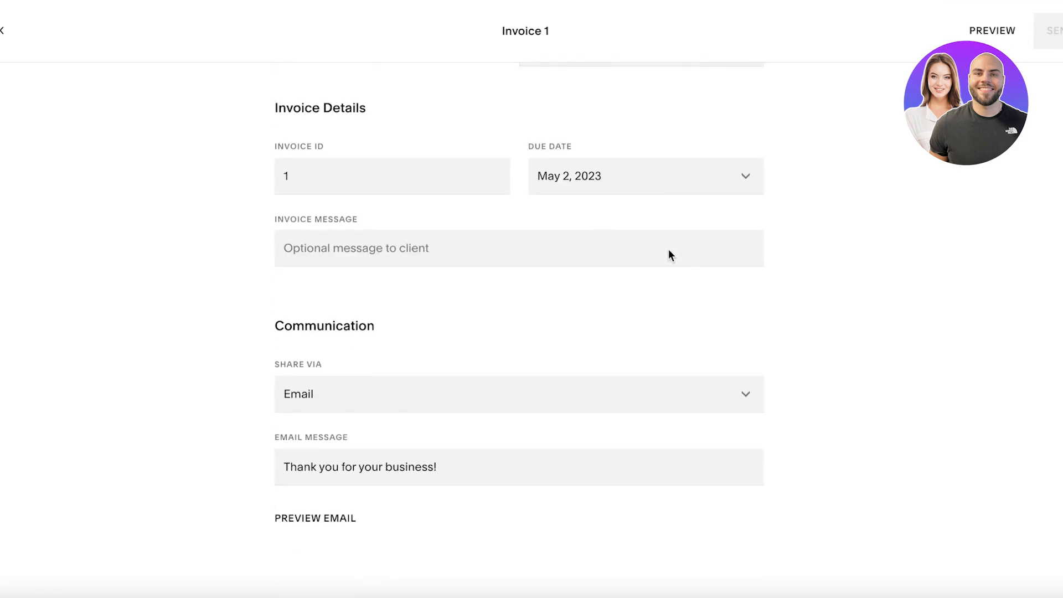
pyautogui.scroll(6, 229, 194)
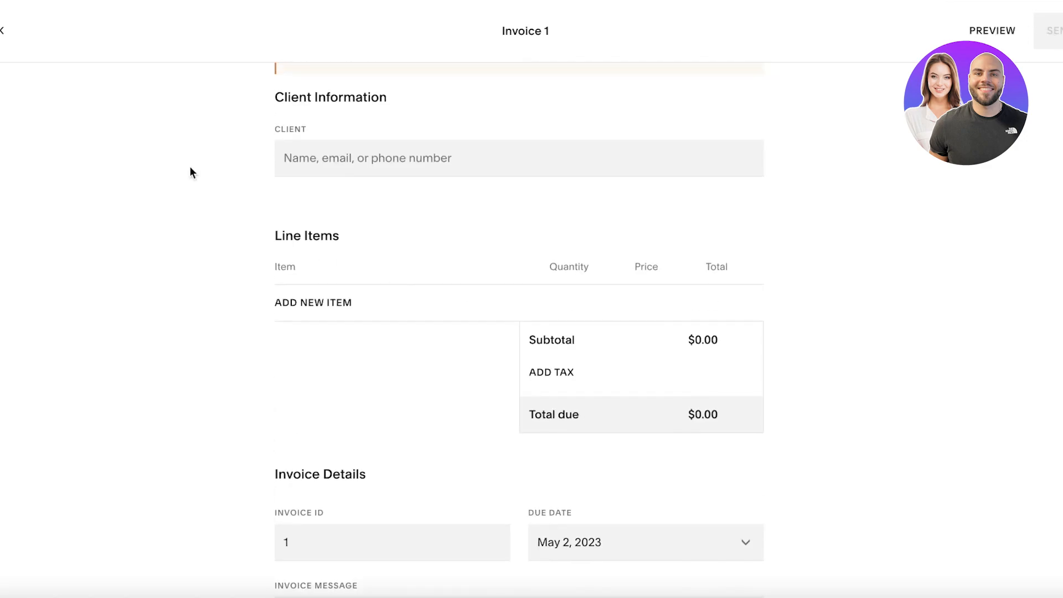
pyautogui.click(11, 32)
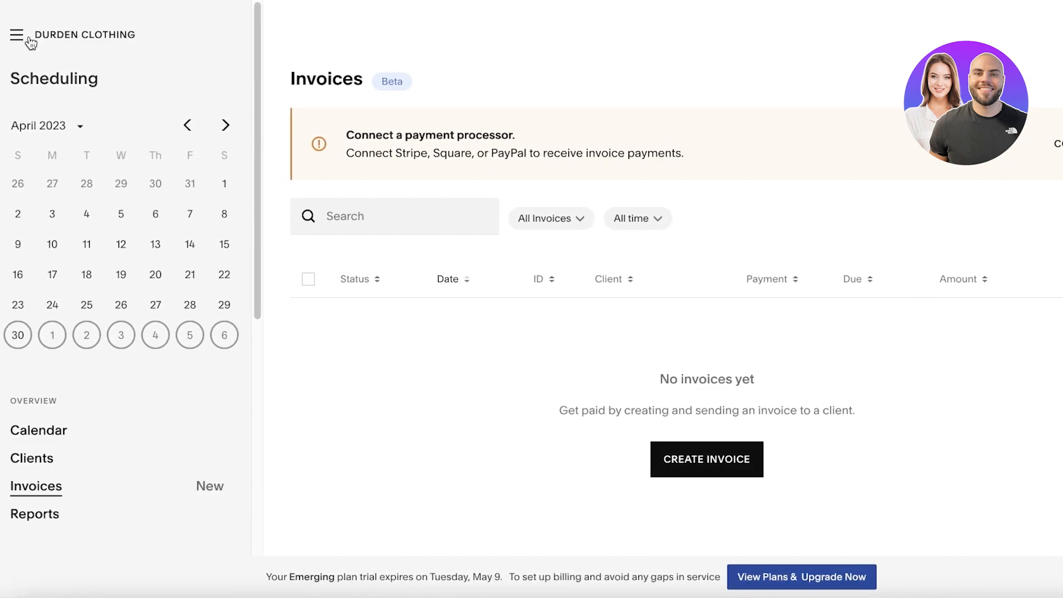
# - Open the scheduling subscription plans and compare their features and their annual and monthly prices
pyautogui.click(16, 36)
pyautogui.click(155, 145)
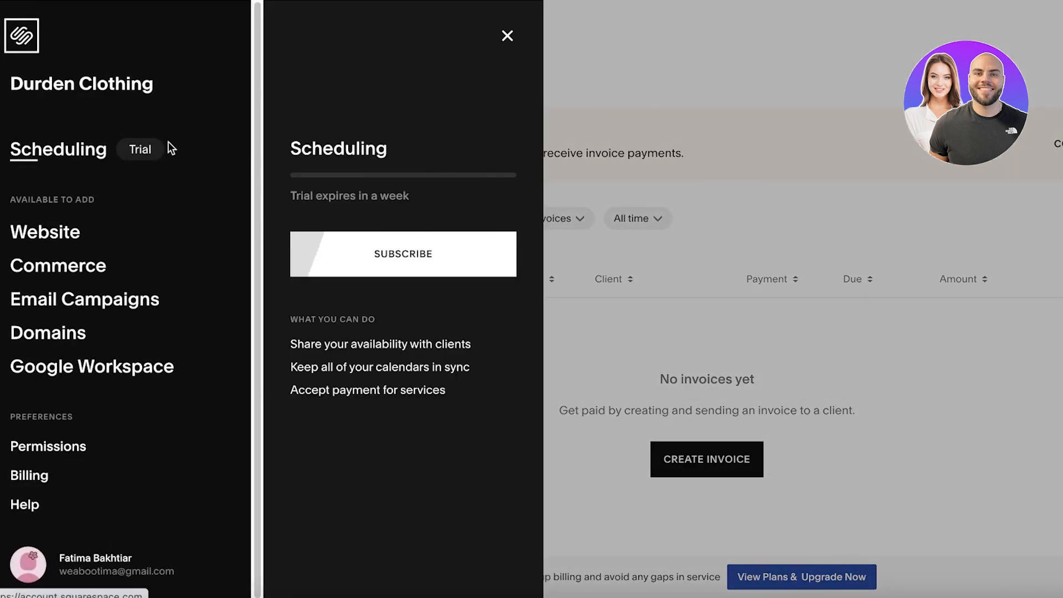
pyautogui.click(394, 265)
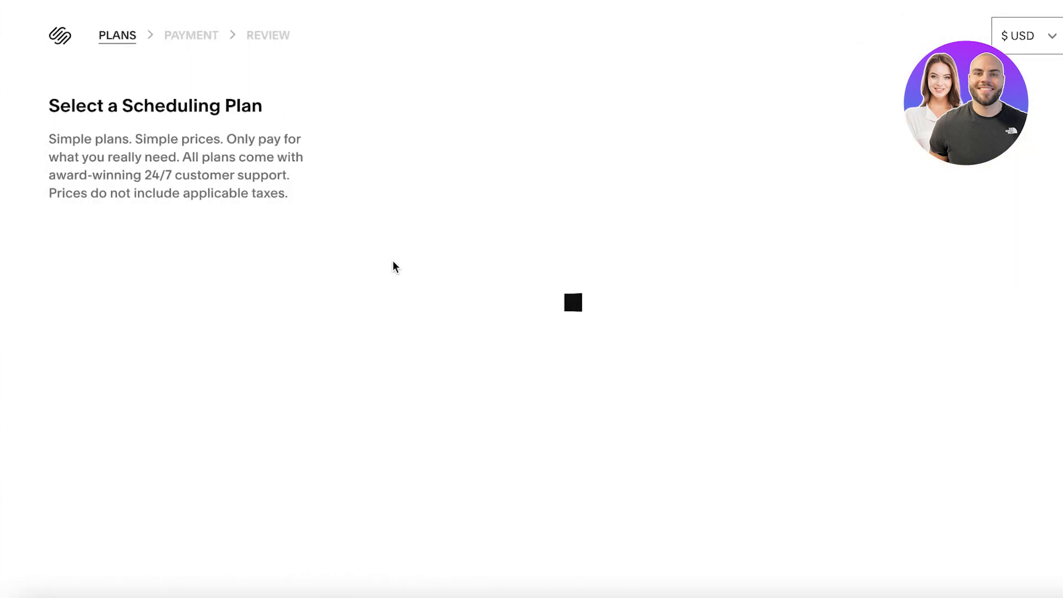
pyautogui.scroll(-10, 510, 192)
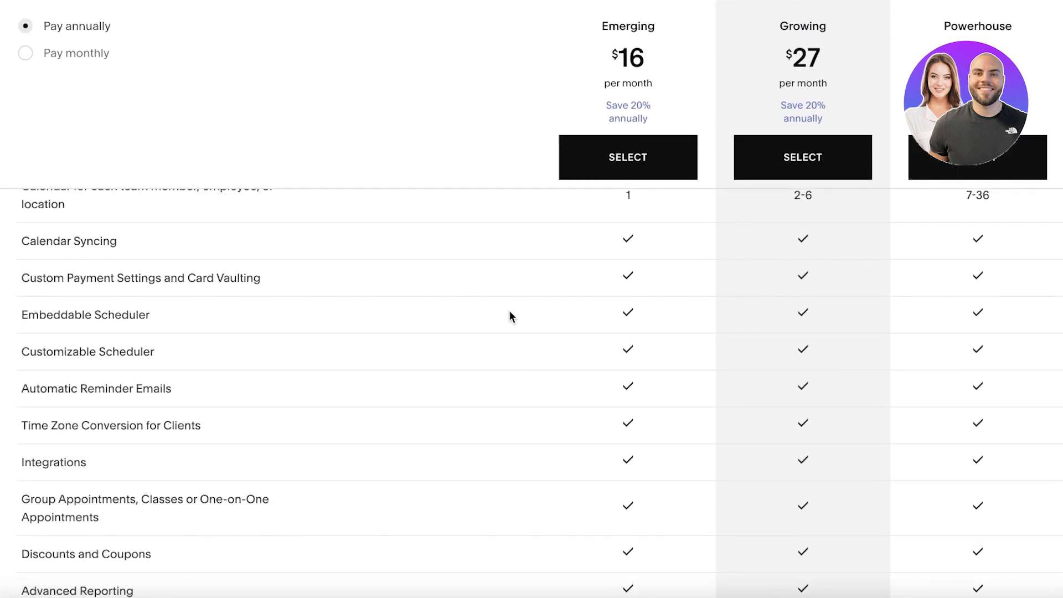
pyautogui.scroll(10, 508, 307)
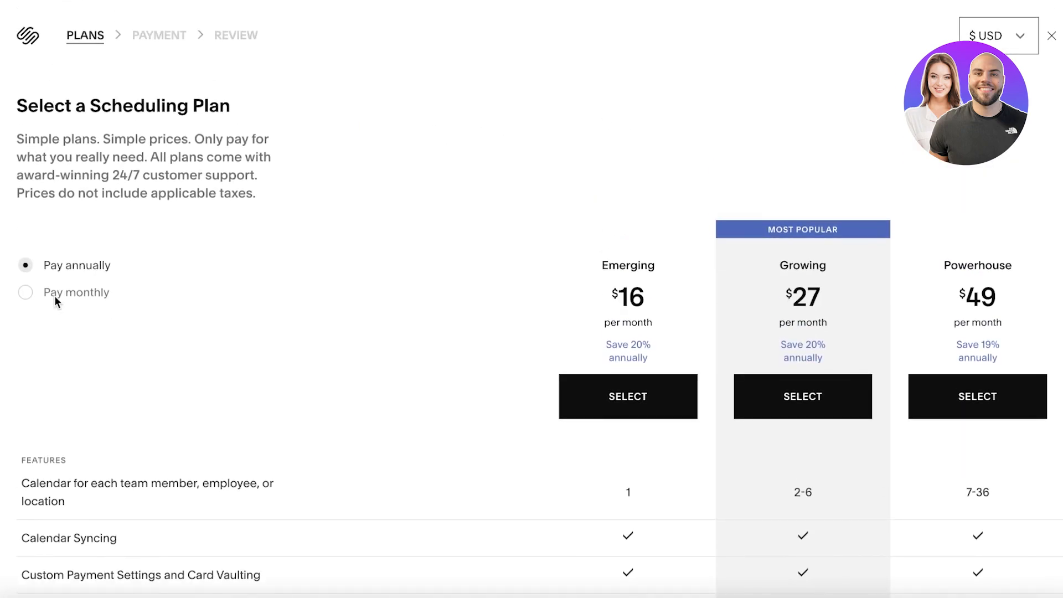
pyautogui.click(56, 292)
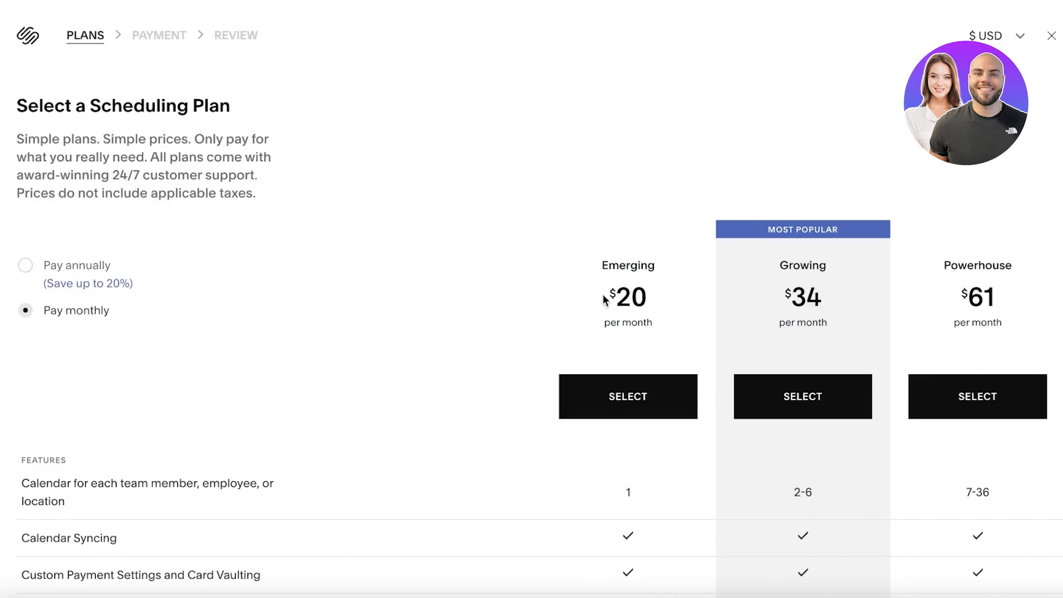
pyautogui.click(39, 266)
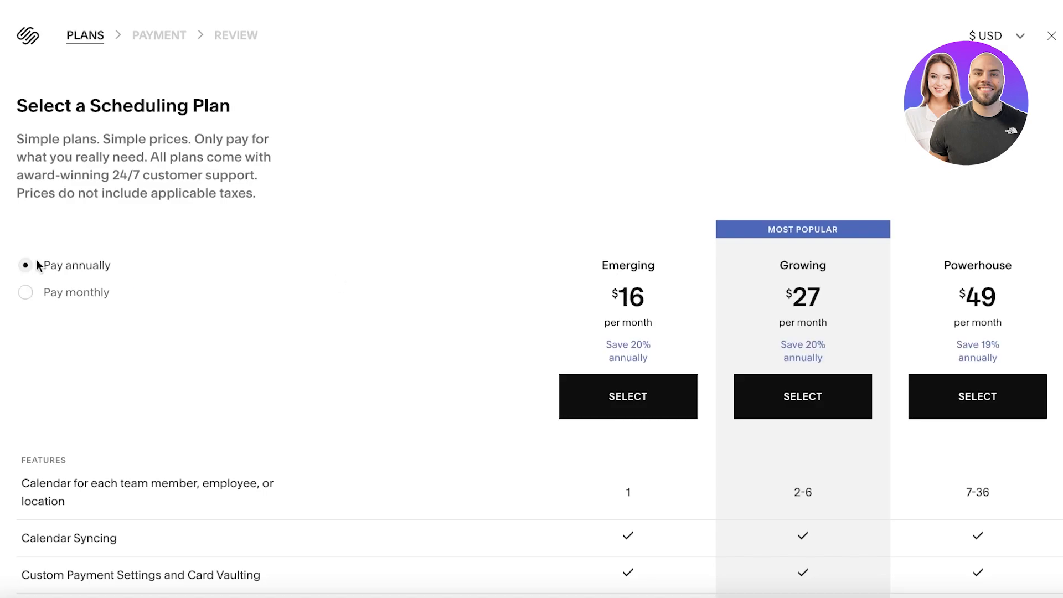
# - Choose the Emerging plan with monthly payment, look over the payment information page and leave the checkout without subscribing
pyautogui.click(23, 292)
pyautogui.click(636, 394)
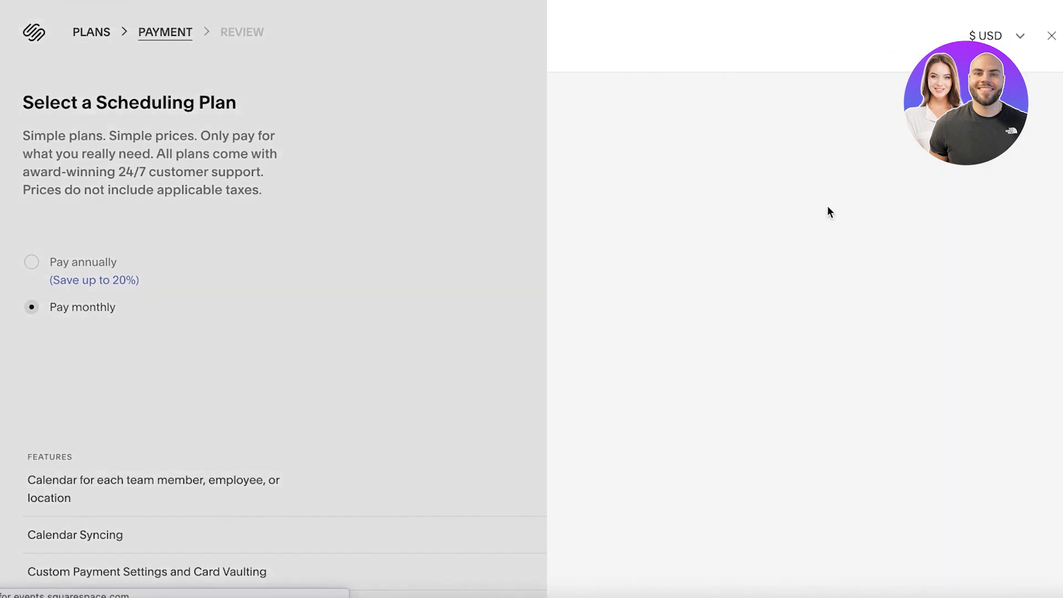
pyautogui.scroll(-3, 421, 204)
pyautogui.scroll(3, 691, 177)
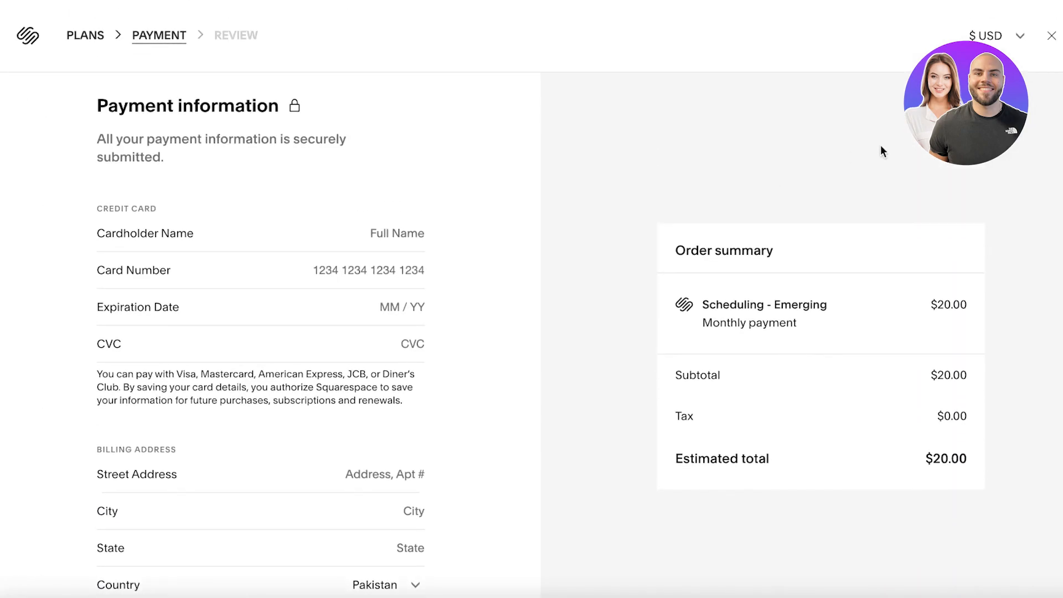
pyautogui.click(1046, 40)
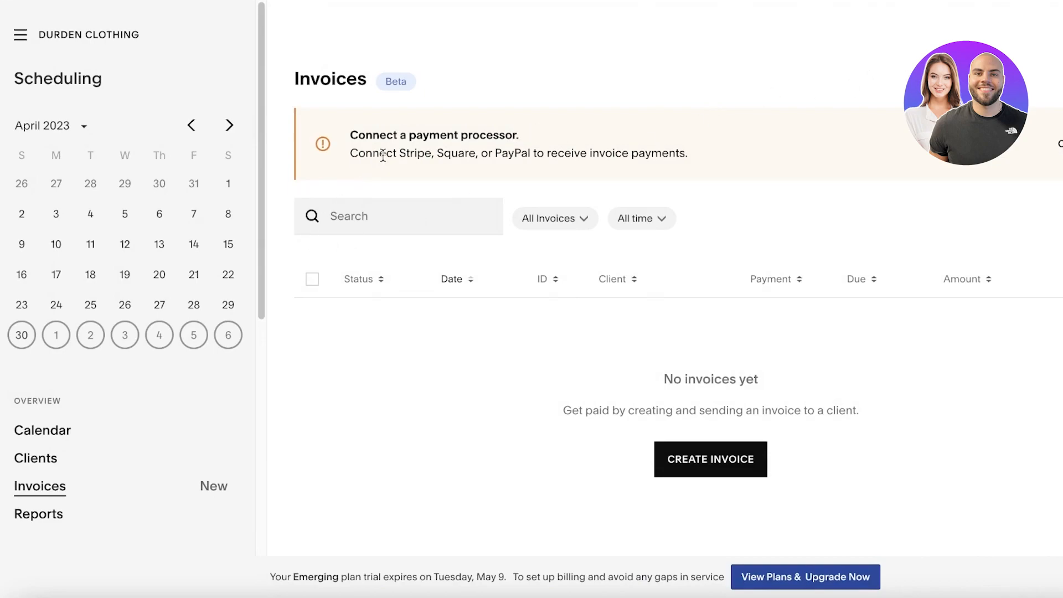
# - Look through the scheduling sections and open the scheduling page link settings for the client scheduler
pyautogui.click(20, 35)
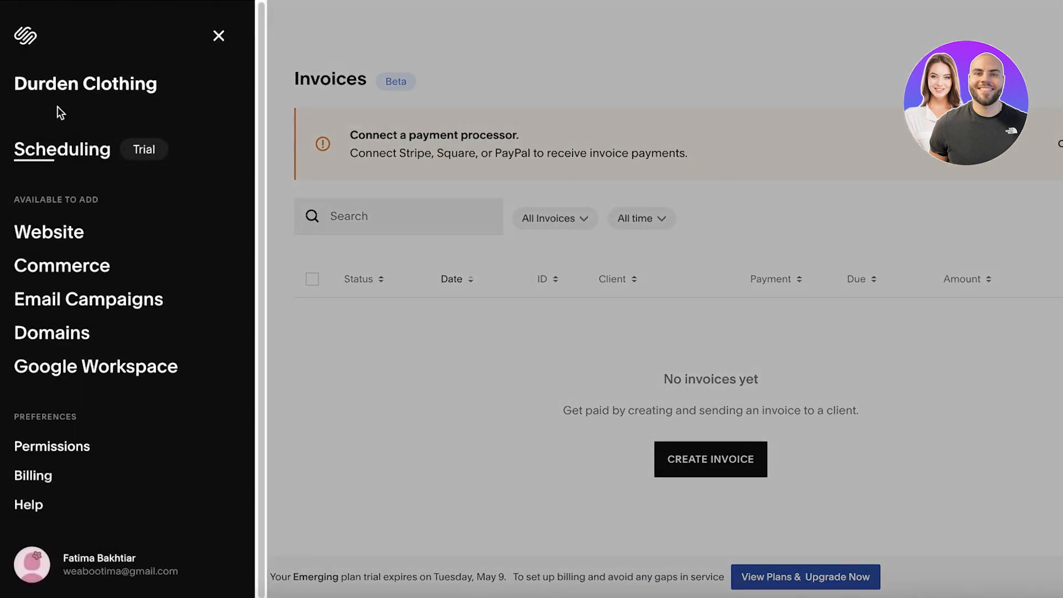
pyautogui.click(49, 151)
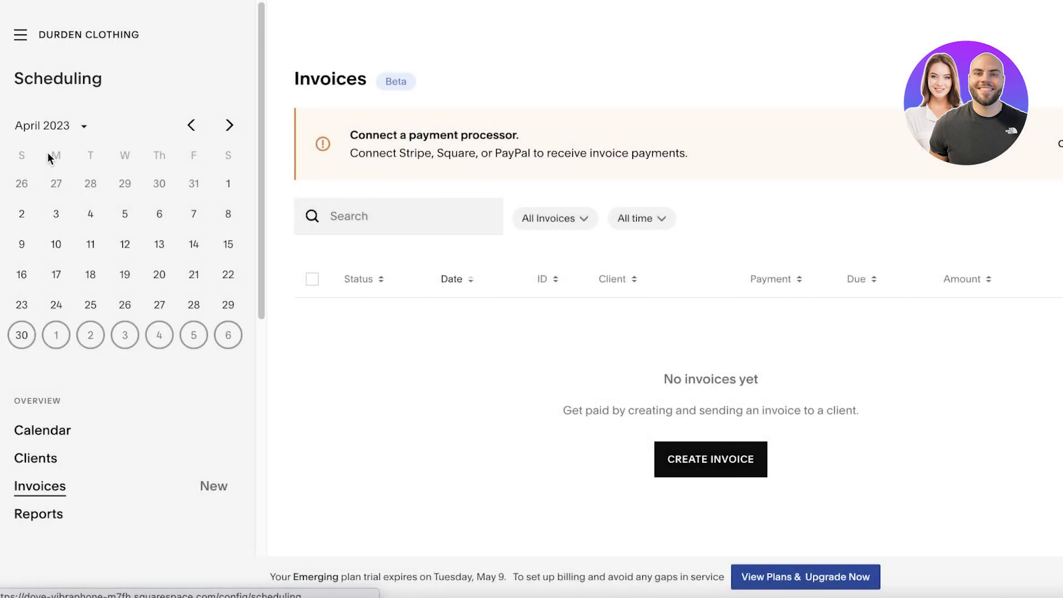
pyautogui.scroll(-8, 59, 430)
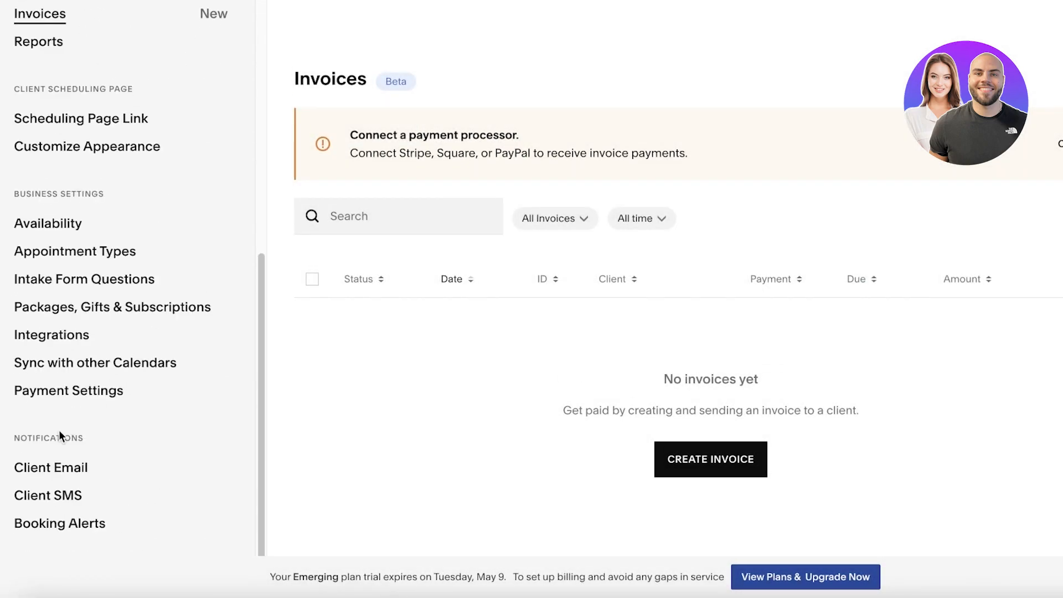
pyautogui.scroll(3, 63, 221)
pyautogui.scroll(-1, 66, 227)
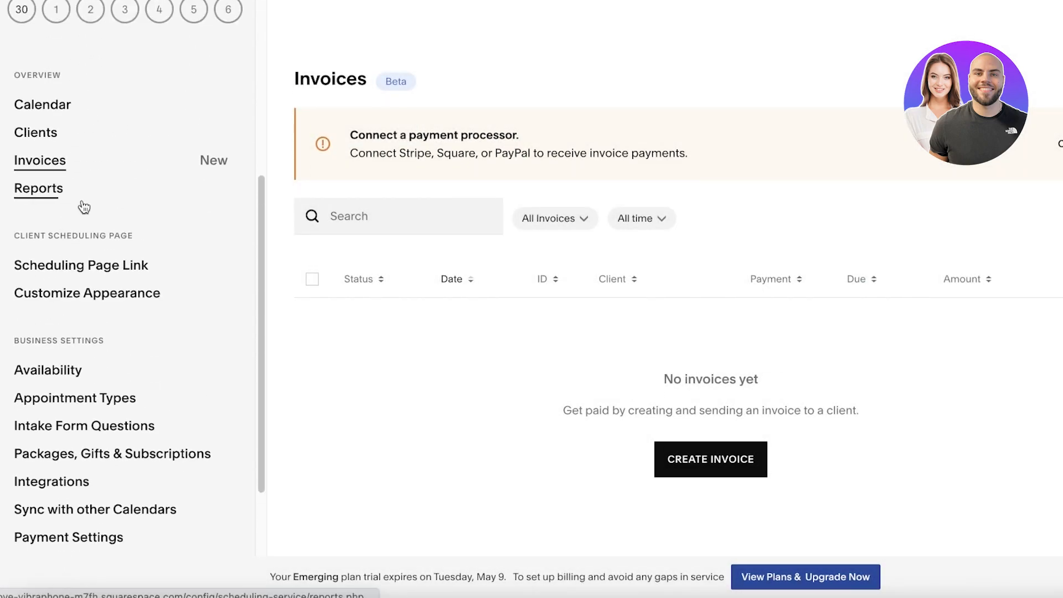
pyautogui.scroll(-1, 85, 263)
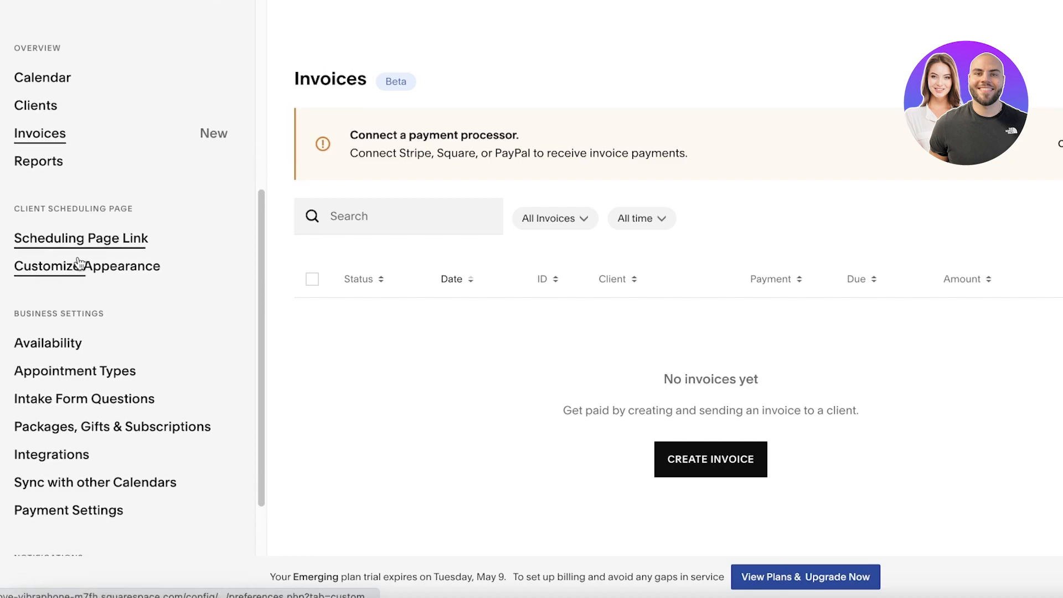
pyautogui.click(73, 246)
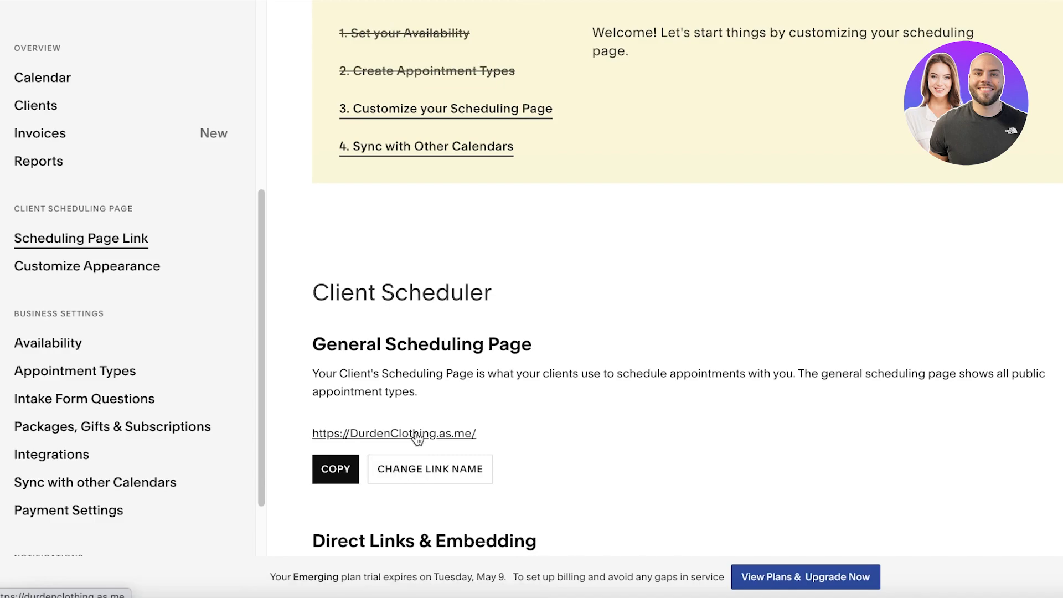
# - Open the general client scheduling page, look over its Color Analysis times on several dates, and return to the link settings
pyautogui.click(415, 437)
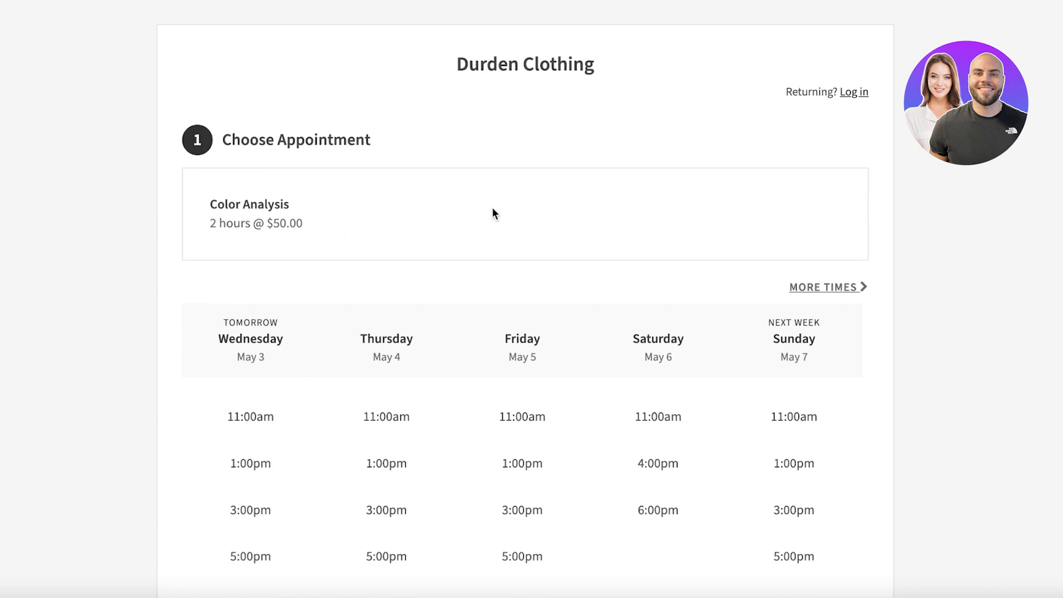
pyautogui.scroll(-3, 493, 210)
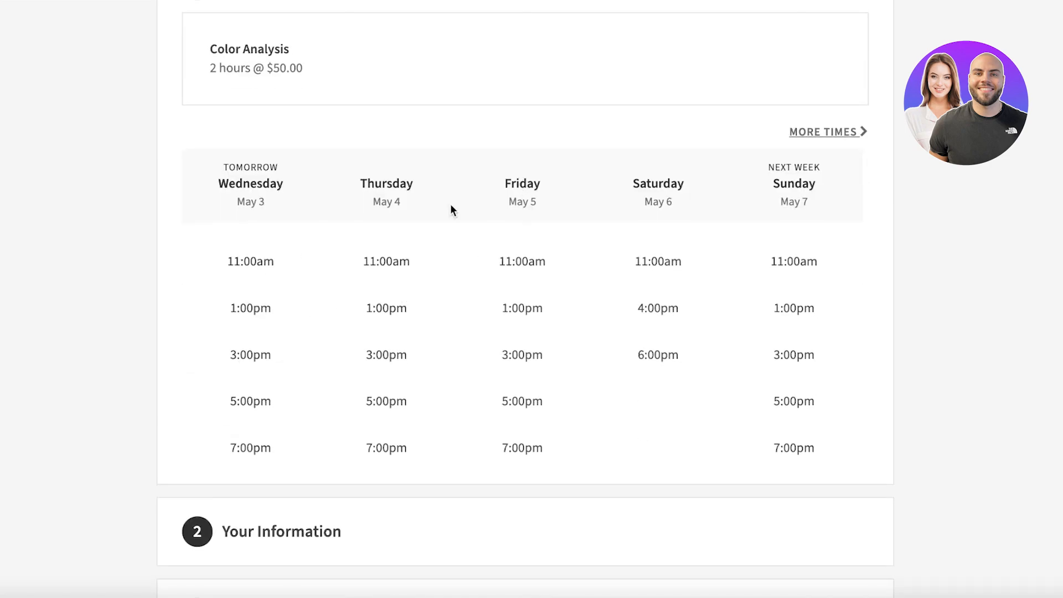
pyautogui.click(846, 134)
pyautogui.click(846, 134)
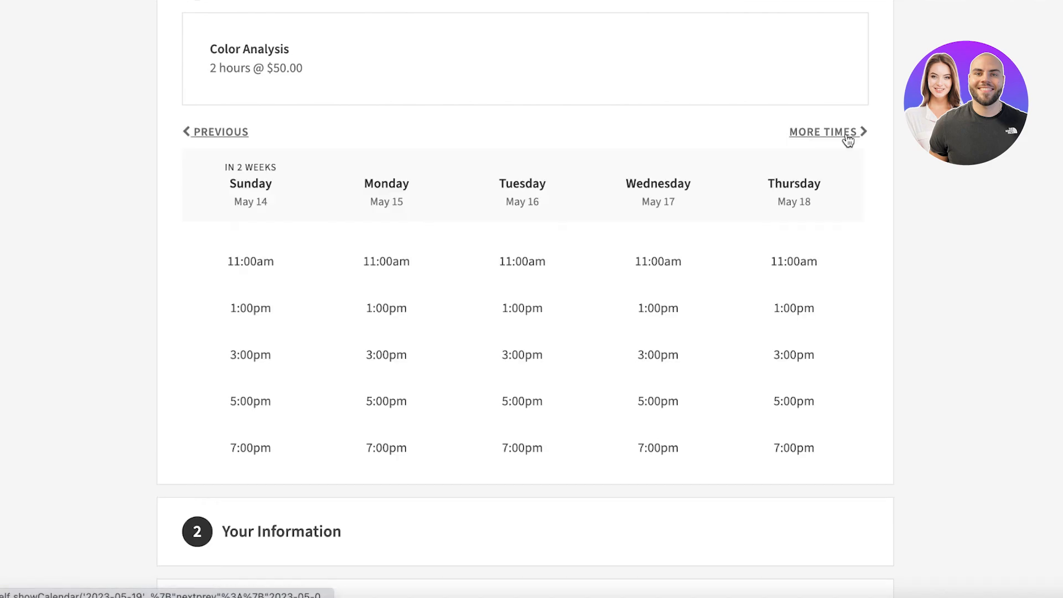
pyautogui.click(212, 133)
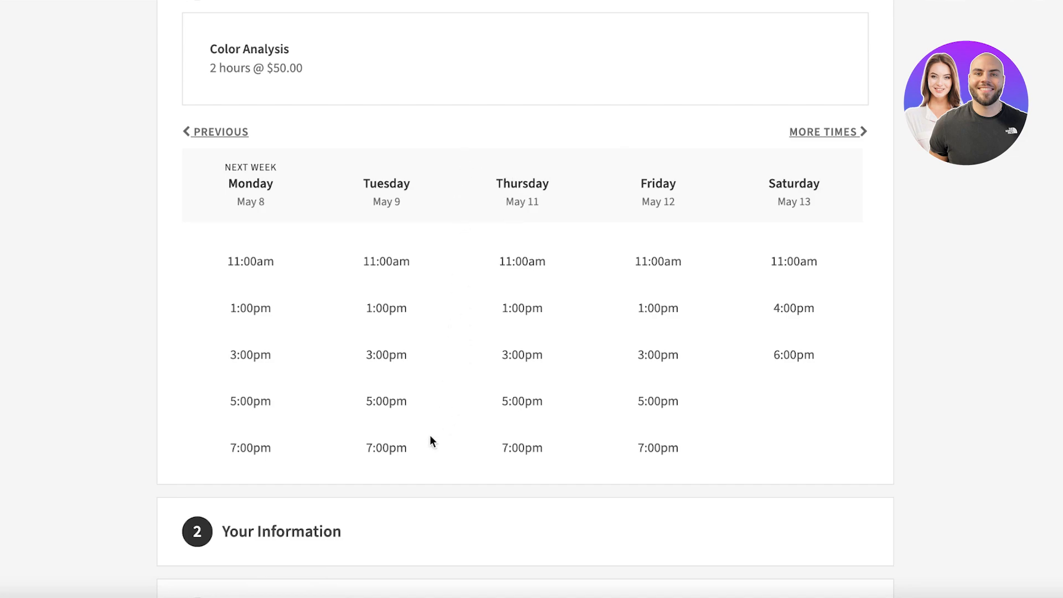
pyautogui.scroll(-3, 344, 275)
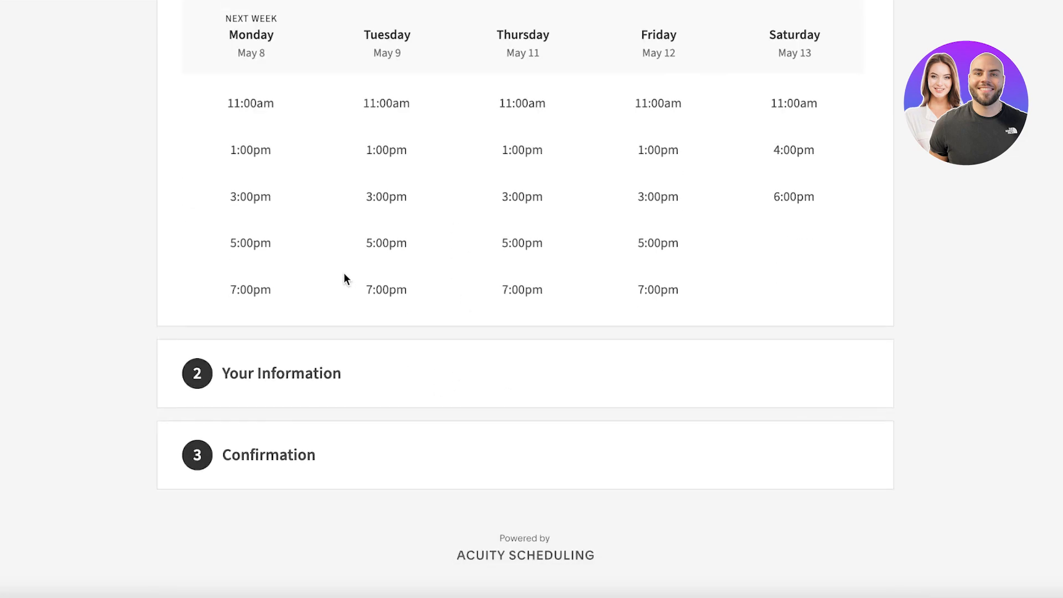
pyautogui.scroll(5, 344, 274)
pyautogui.click(123, 1)
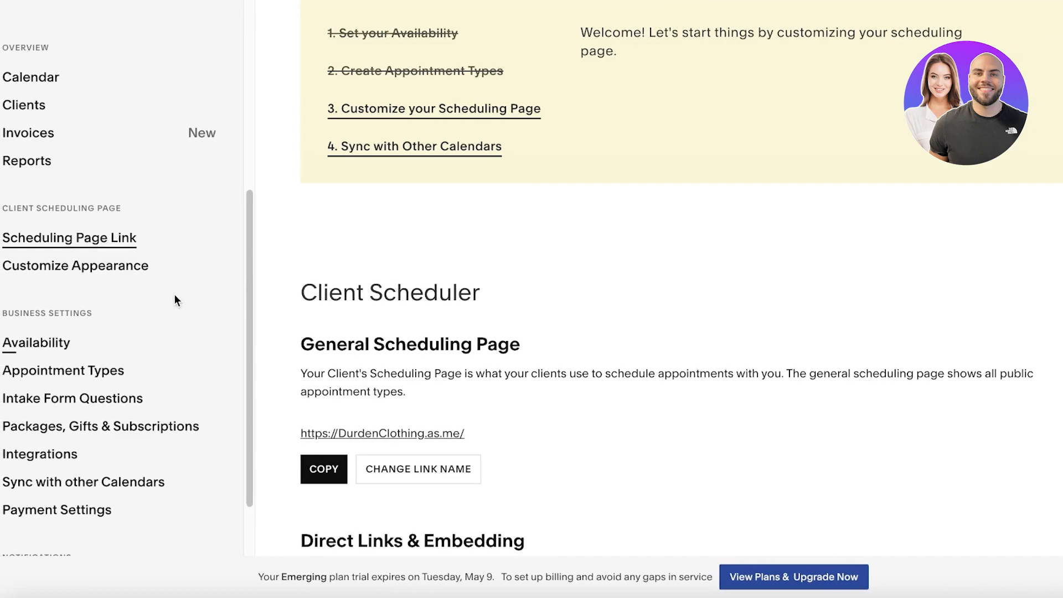
# - Open the scheduling page's appearance settings, compare the Monthly and Daily templates in the preview, and choose Monthly
pyautogui.scroll(-2, 220, 263)
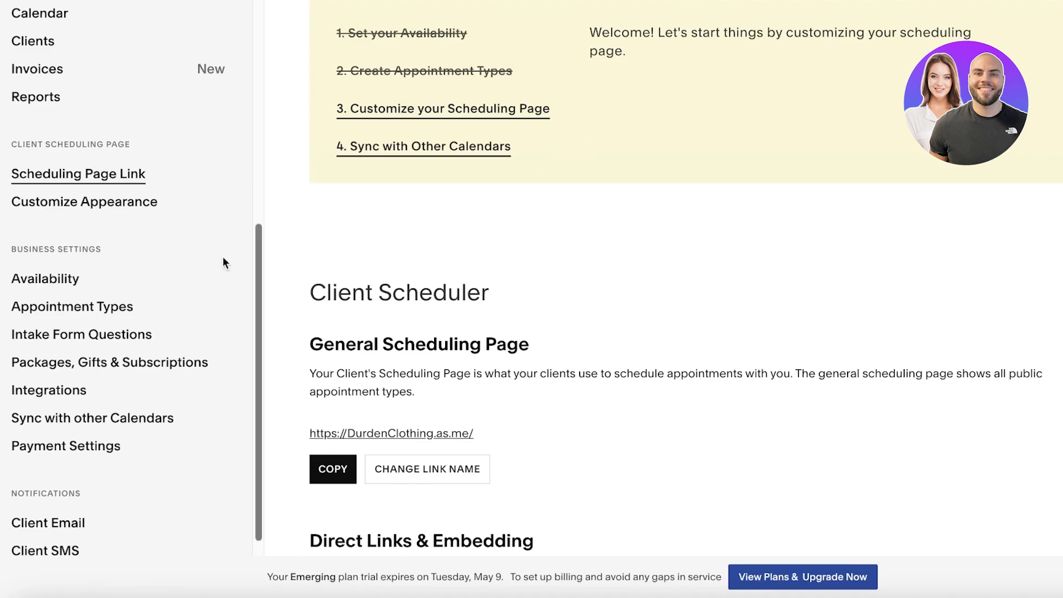
pyautogui.click(126, 205)
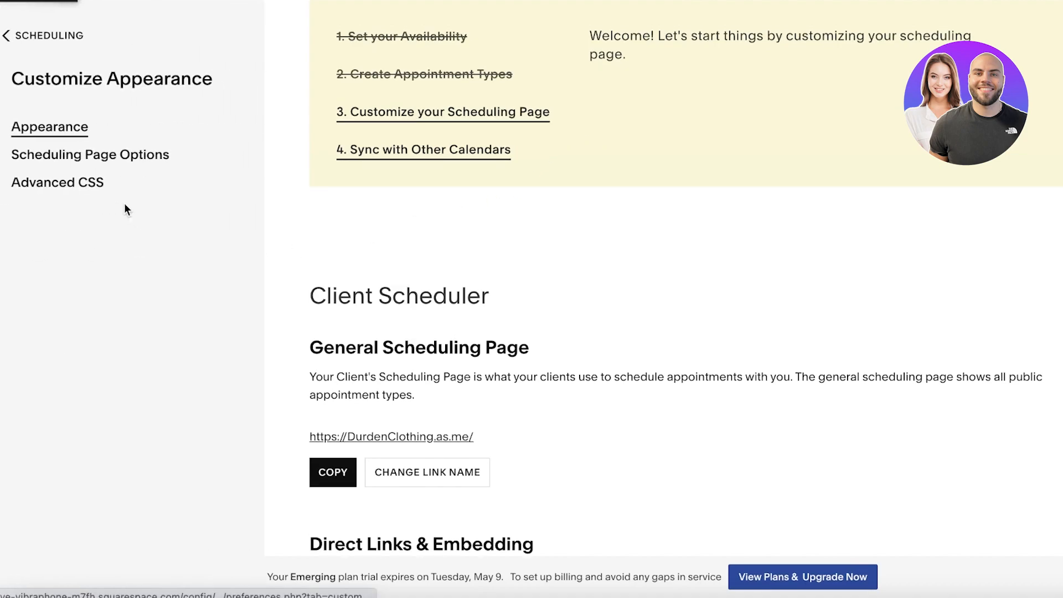
pyautogui.click(71, 134)
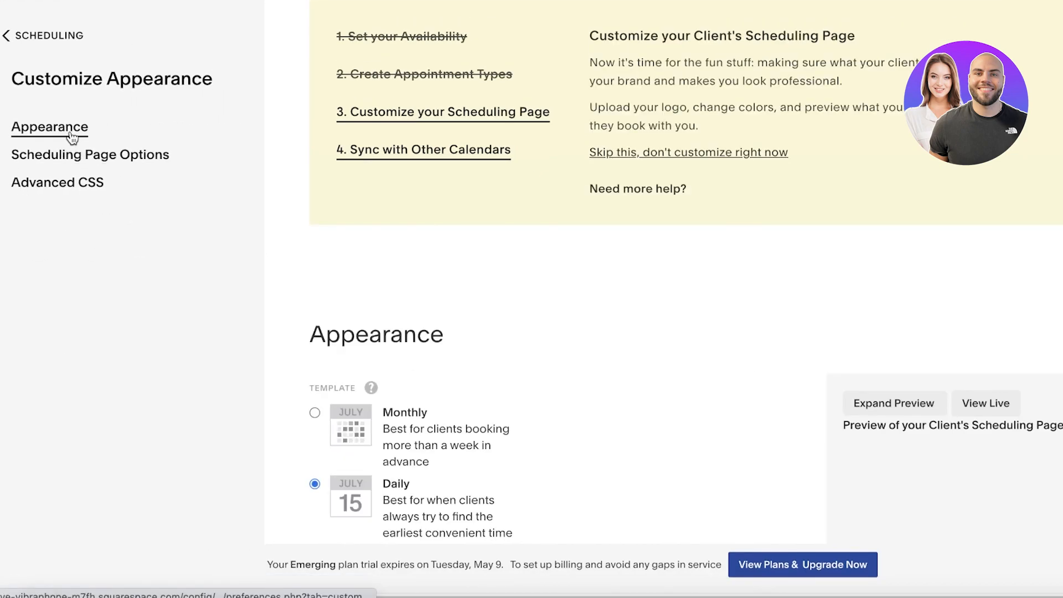
pyautogui.scroll(-4, 479, 339)
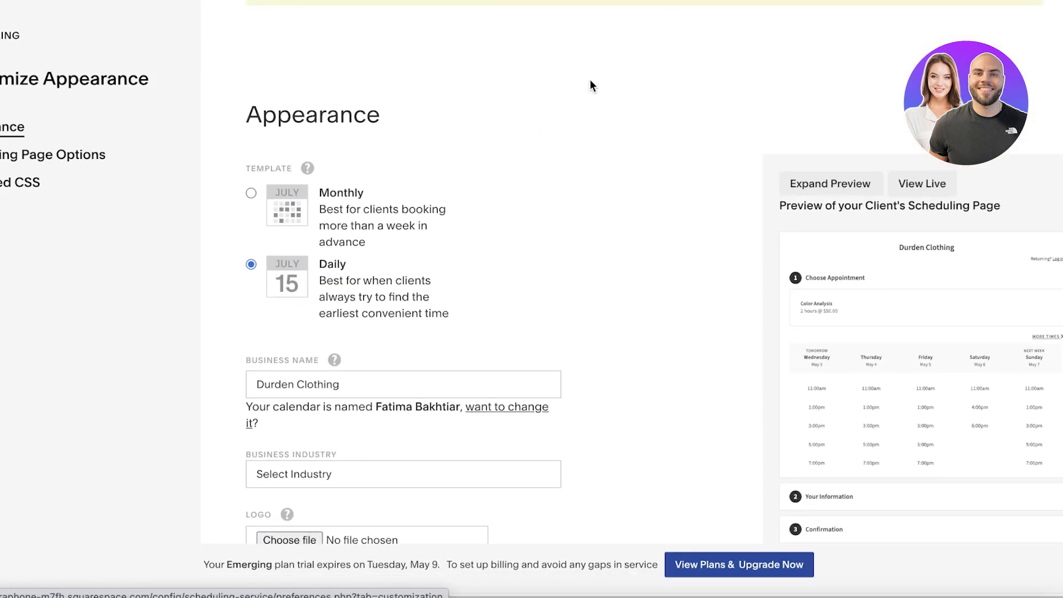
pyautogui.scroll(-1, 847, 256)
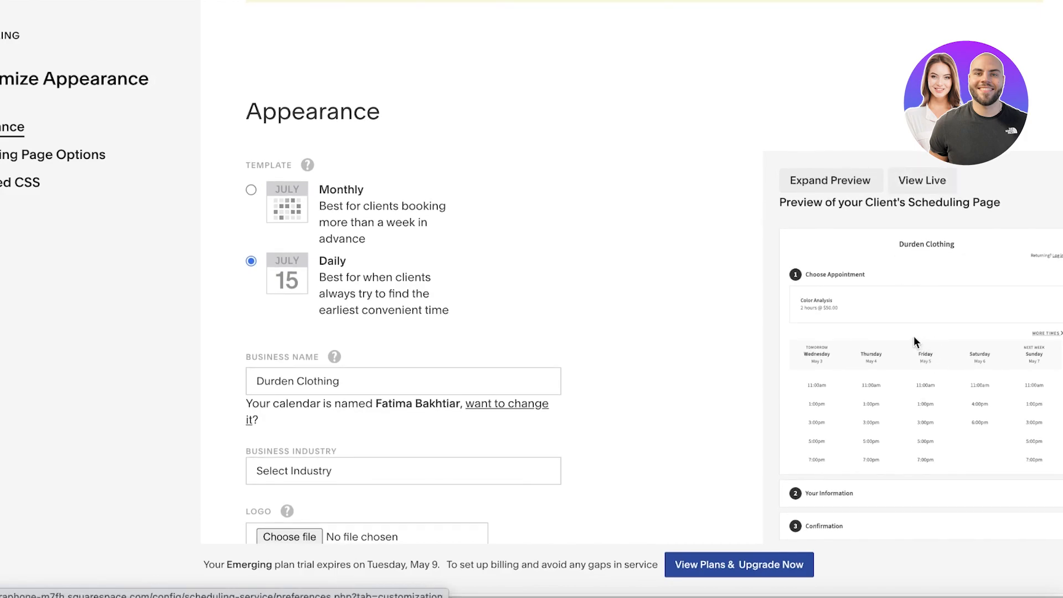
pyautogui.click(250, 190)
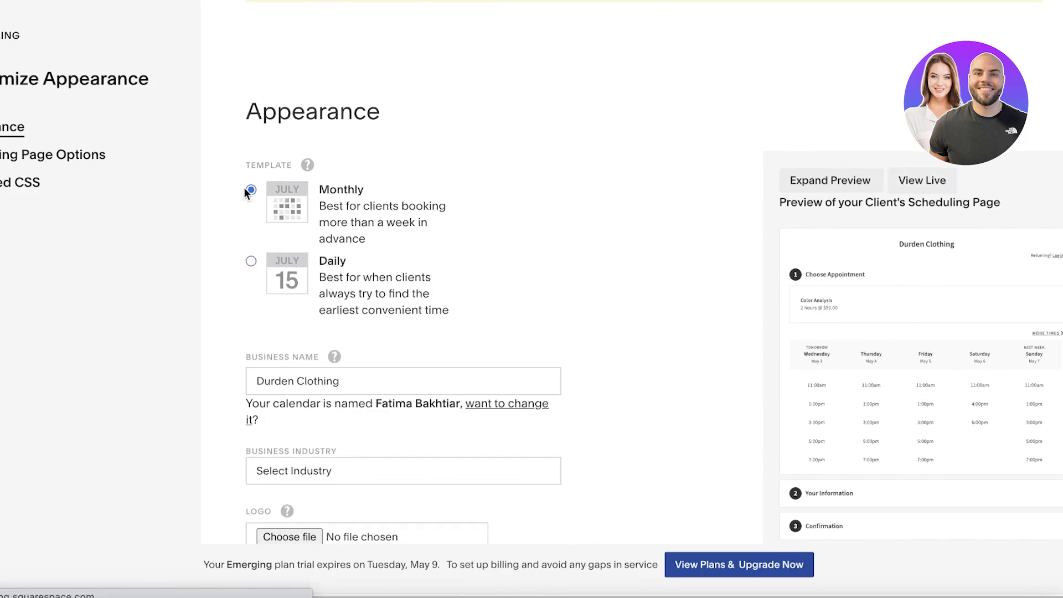
pyautogui.click(263, 270)
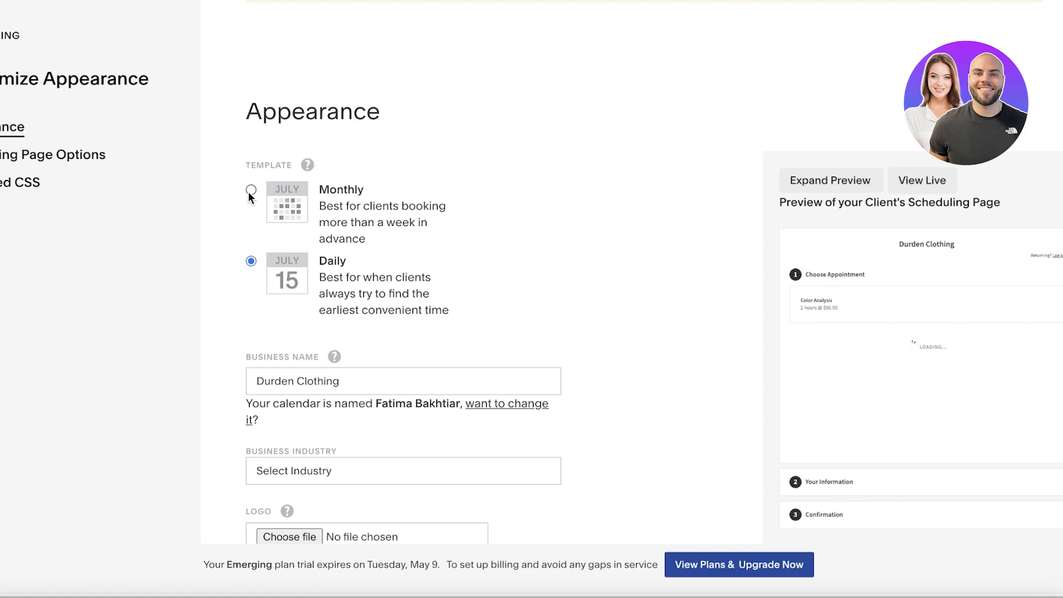
pyautogui.click(249, 192)
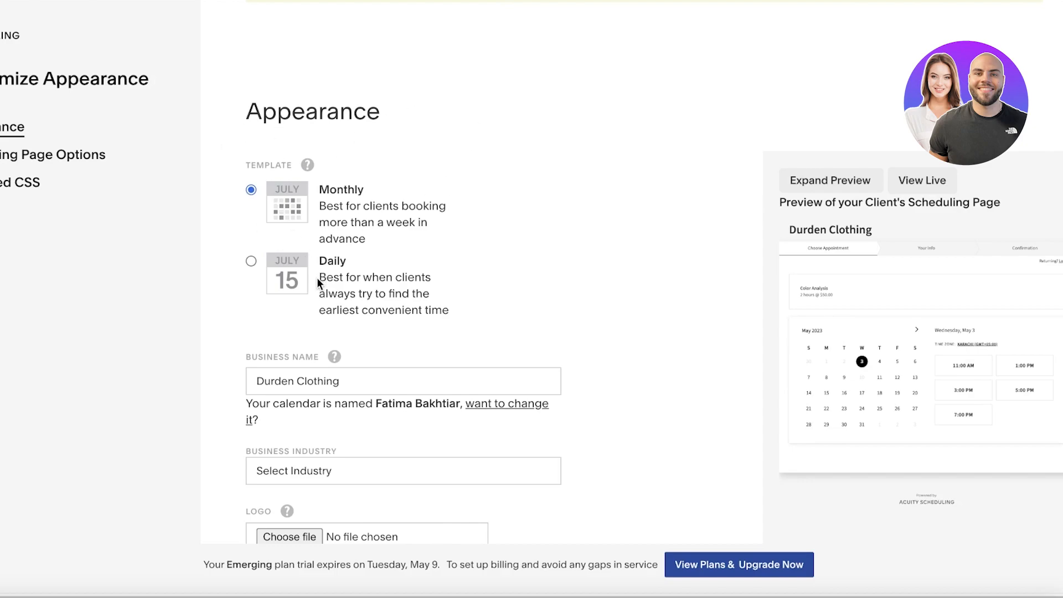
# - Set the business industry to Beauty in the appearance settings
pyautogui.scroll(-3, 316, 277)
pyautogui.scroll(-3, 384, 257)
pyautogui.click(296, 117)
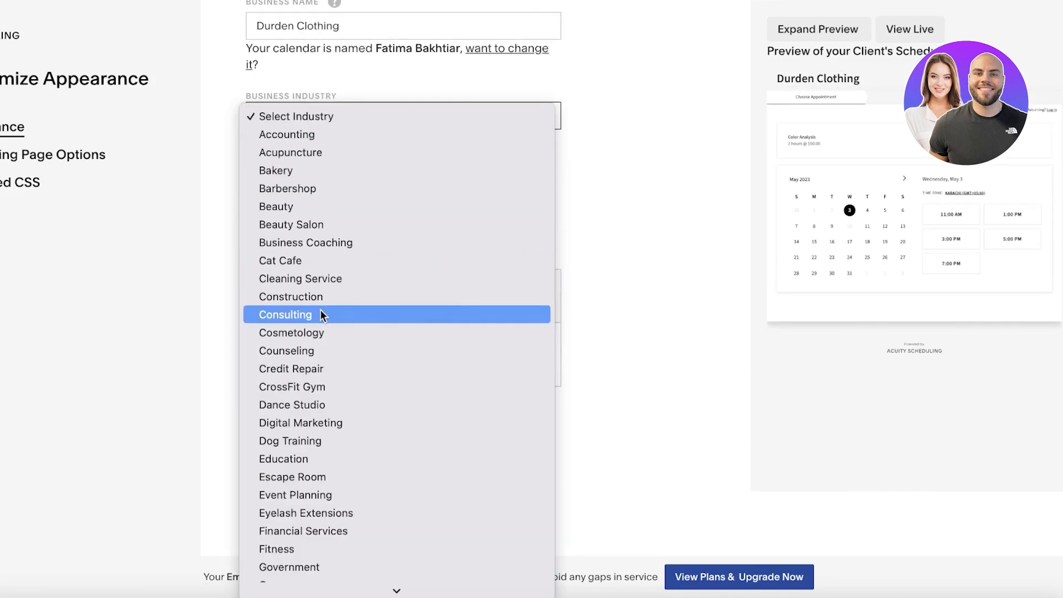
pyautogui.scroll(-5, 315, 344)
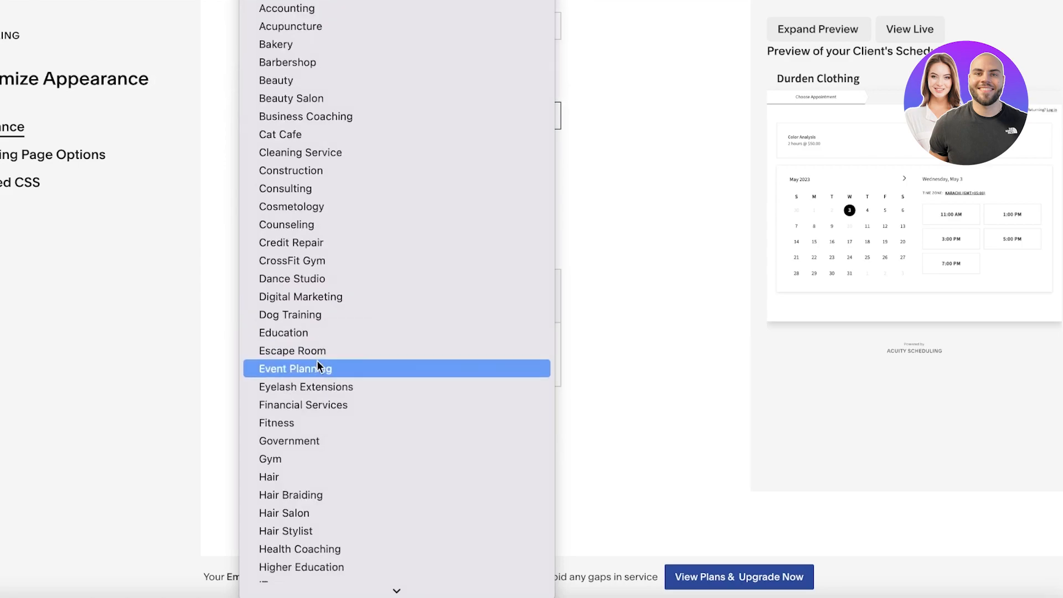
pyautogui.scroll(-4, 349, 446)
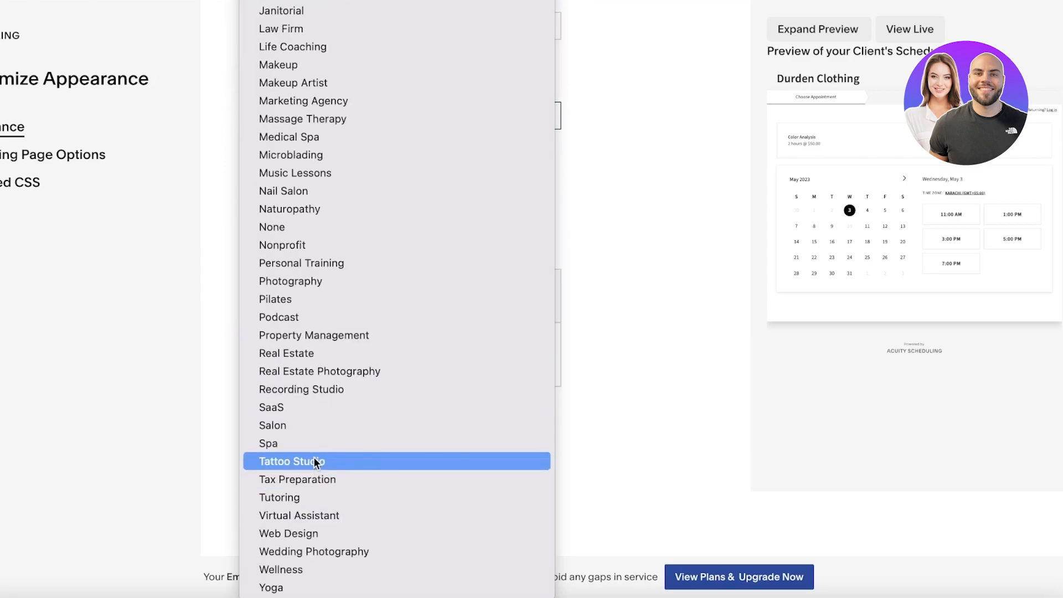
pyautogui.scroll(1, 314, 356)
pyautogui.scroll(4, 316, 355)
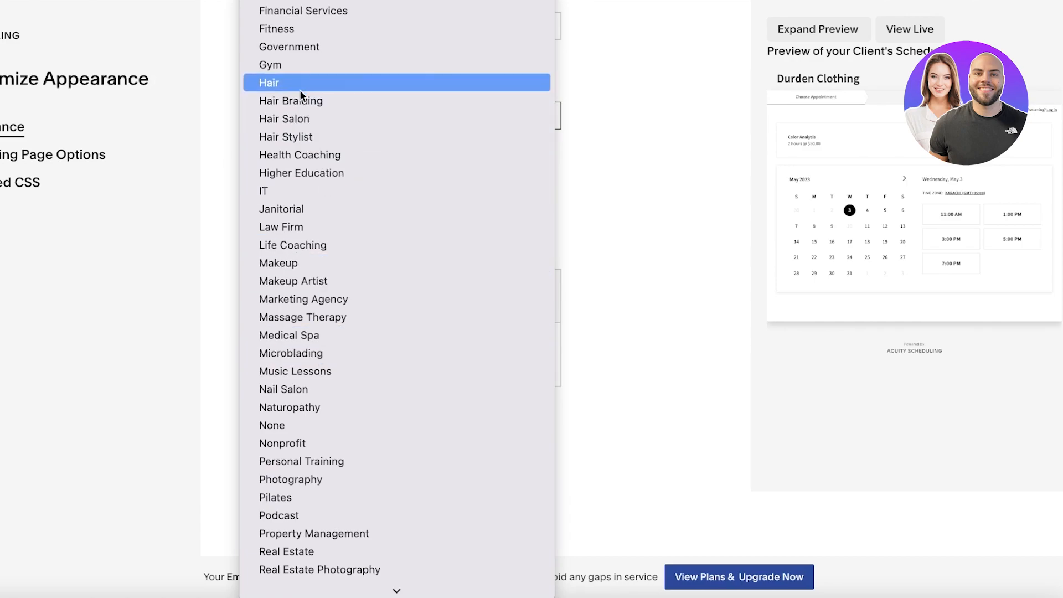
pyautogui.scroll(-3, 305, 438)
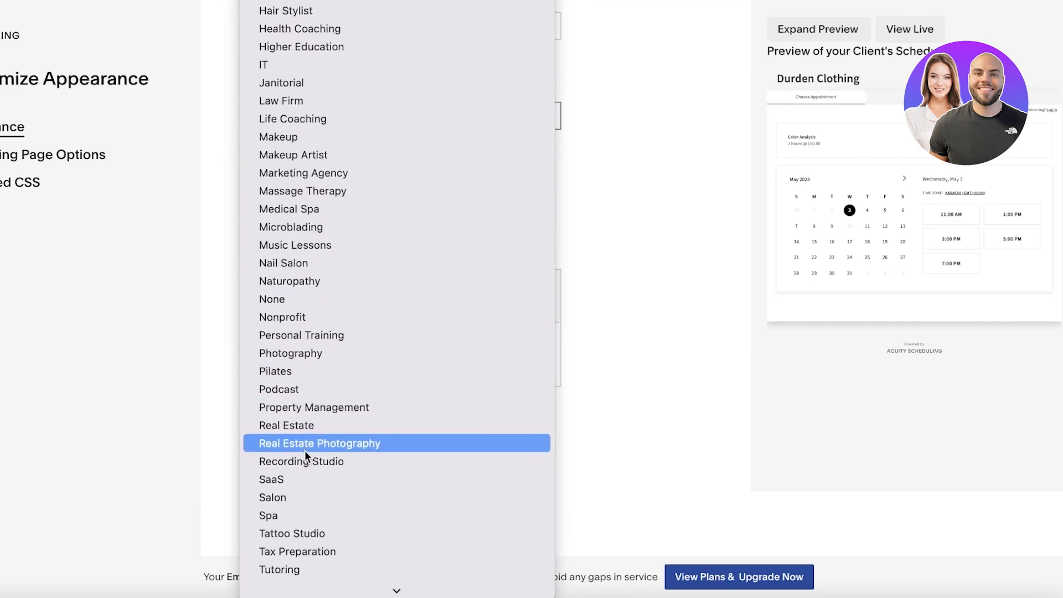
pyautogui.scroll(10, 305, 450)
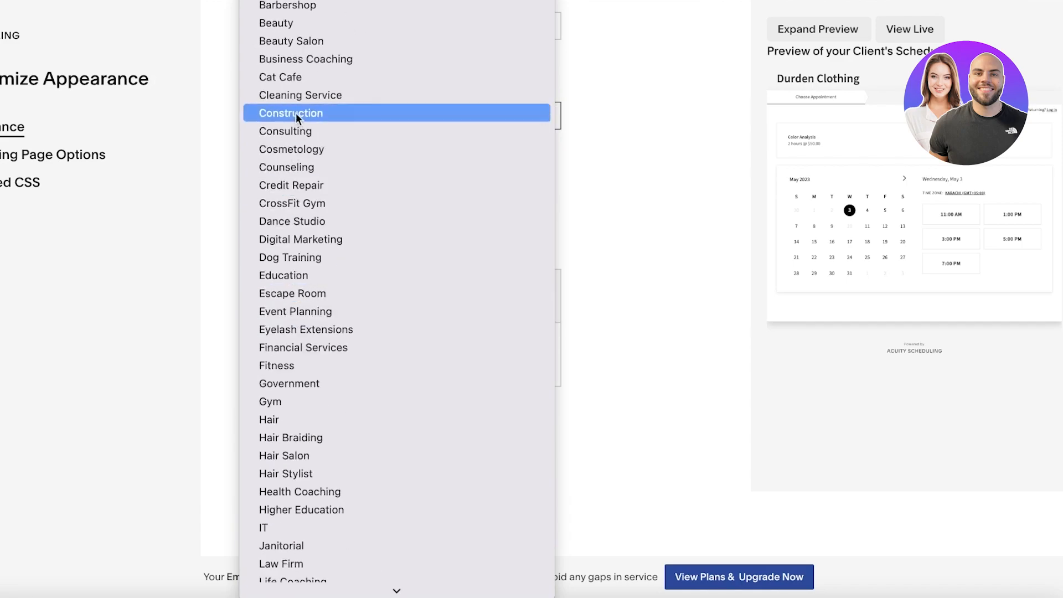
pyautogui.click(299, 22)
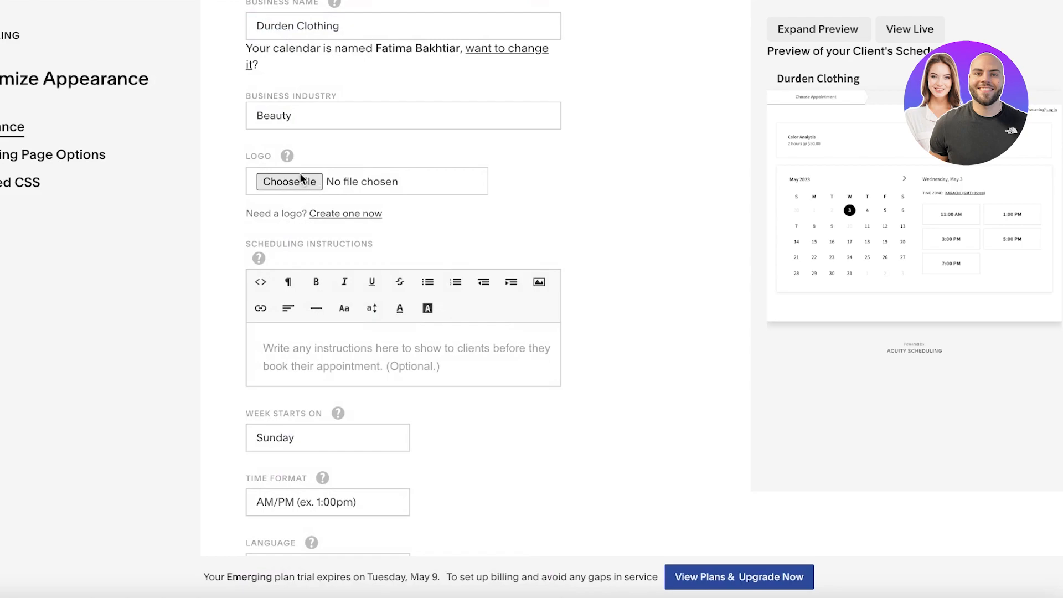
# - Browse the Downloads folder for a logo file and preview several of its images and videos
pyautogui.scroll(1, 332, 226)
pyautogui.click(301, 225)
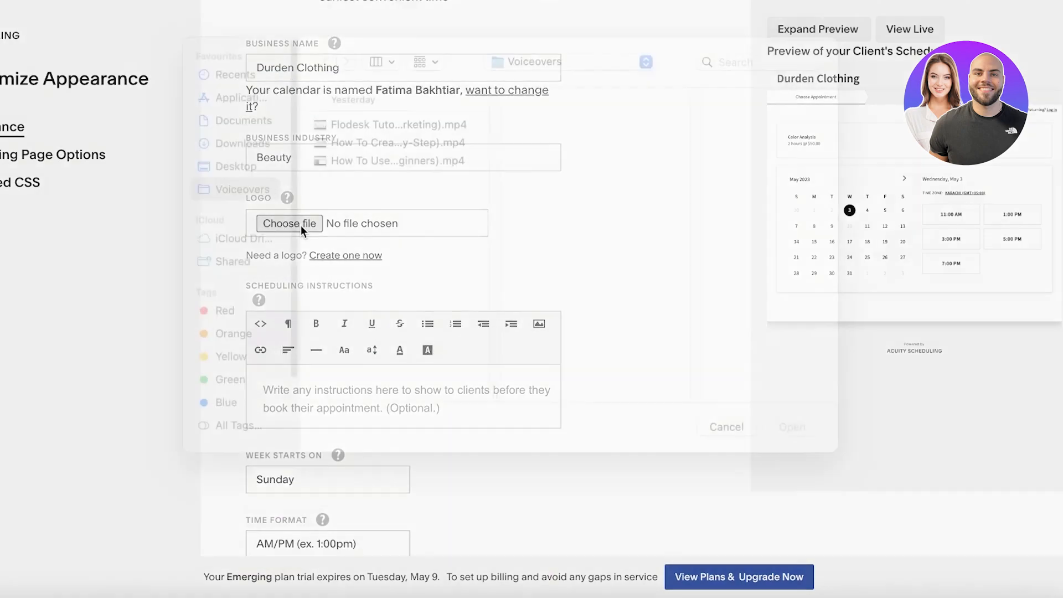
pyautogui.click(228, 169)
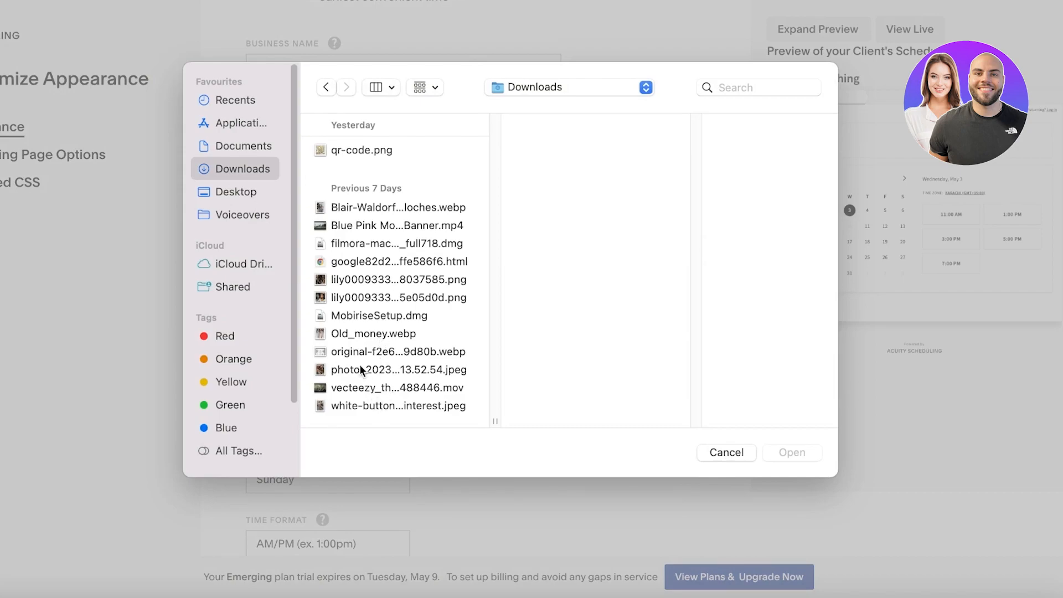
pyautogui.click(365, 208)
pyautogui.click(361, 225)
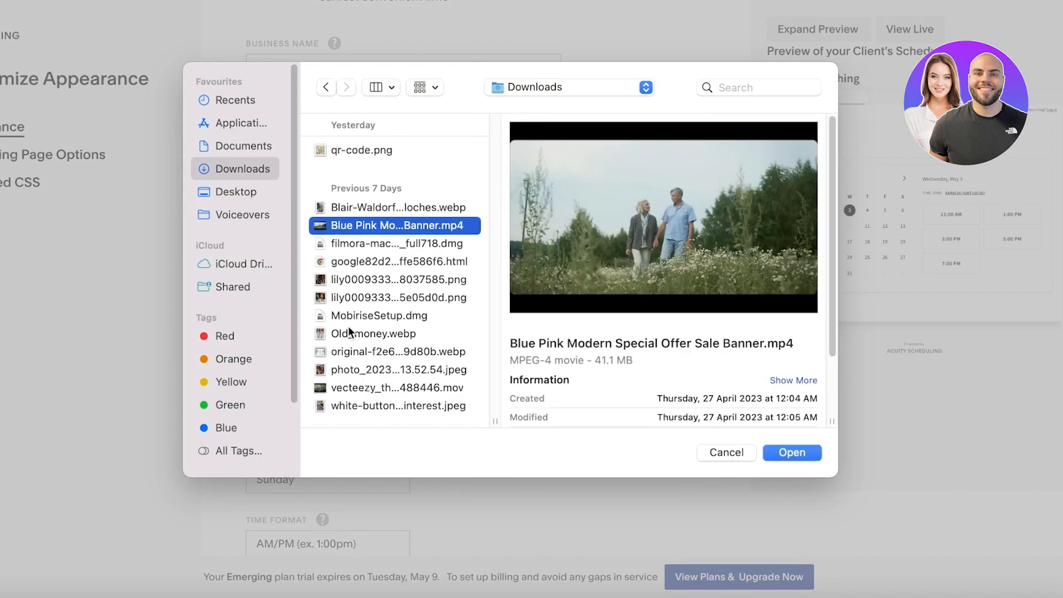
pyautogui.click(353, 299)
pyautogui.click(357, 281)
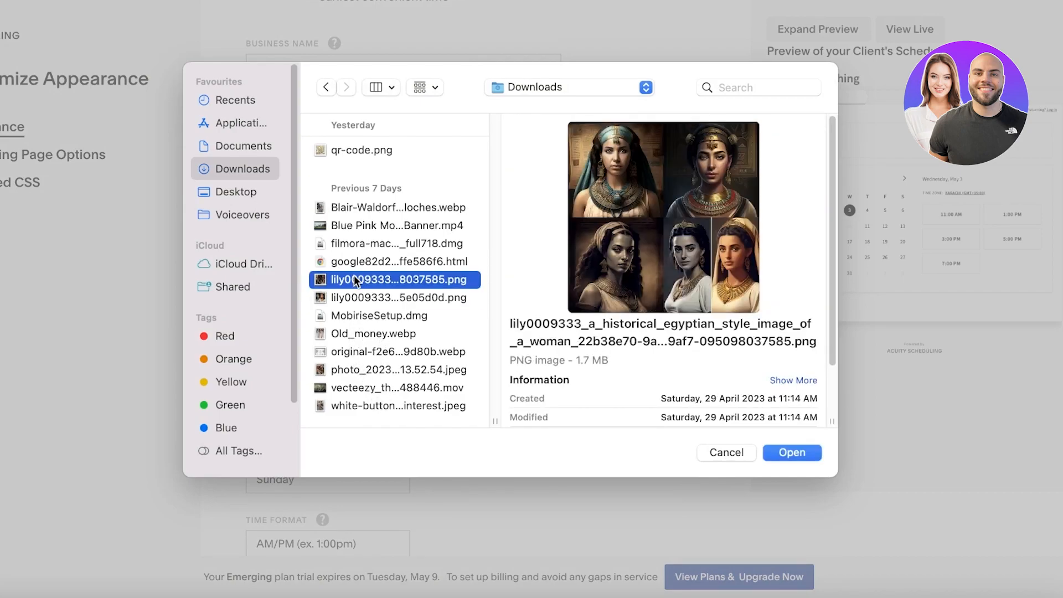
pyautogui.click(361, 389)
pyautogui.click(363, 366)
pyautogui.click(365, 353)
pyautogui.click(363, 407)
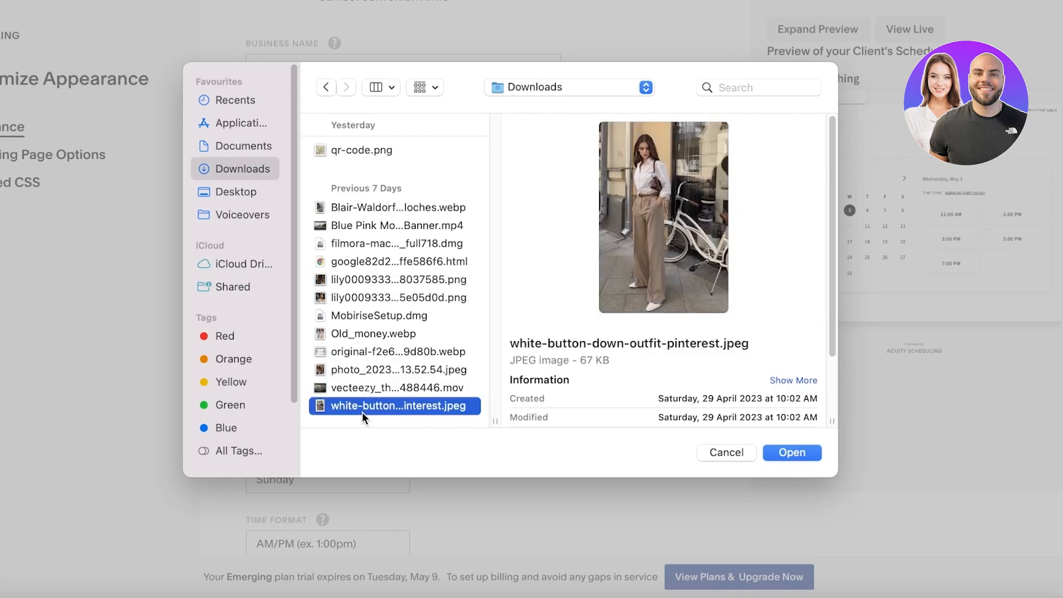
pyautogui.click(346, 151)
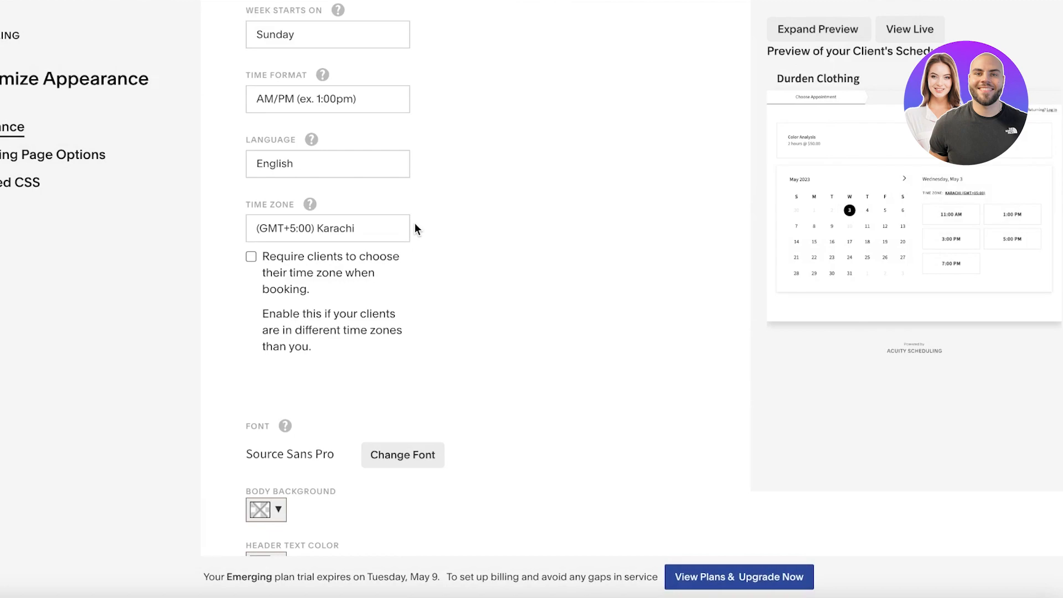
# - Try the 24-hour time format for the scheduling page and switch it back to AM/PM
pyautogui.scroll(-4, 415, 228)
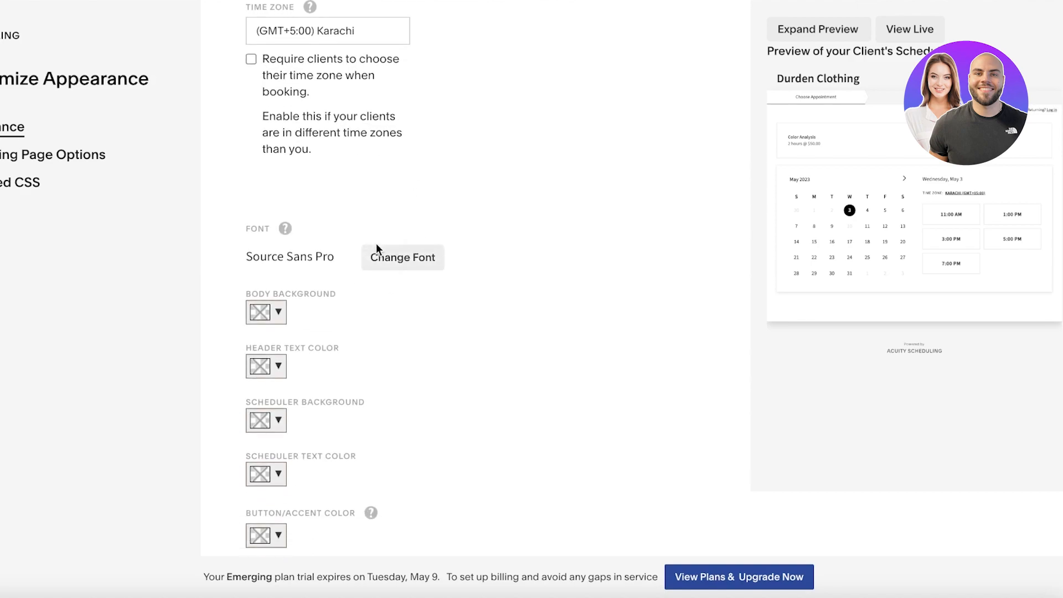
pyautogui.scroll(7, 378, 252)
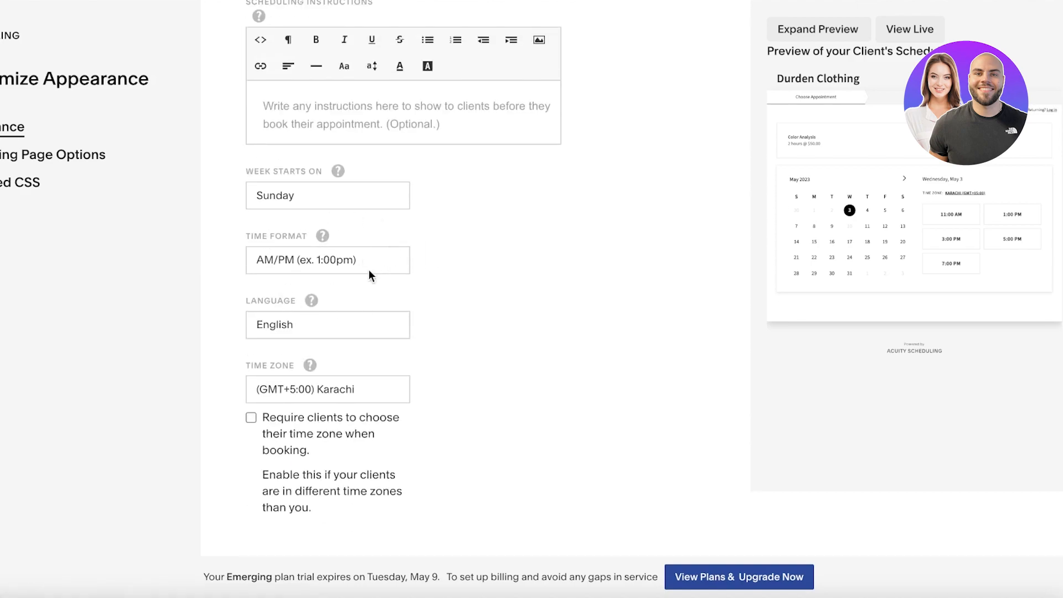
pyautogui.click(323, 258)
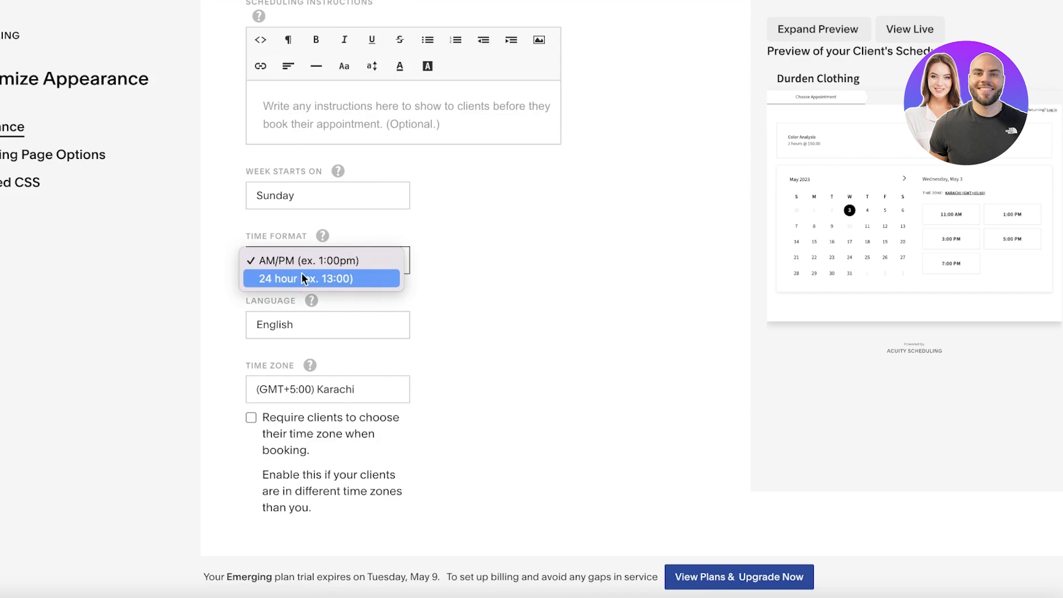
pyautogui.click(340, 278)
pyautogui.click(326, 261)
pyautogui.click(323, 245)
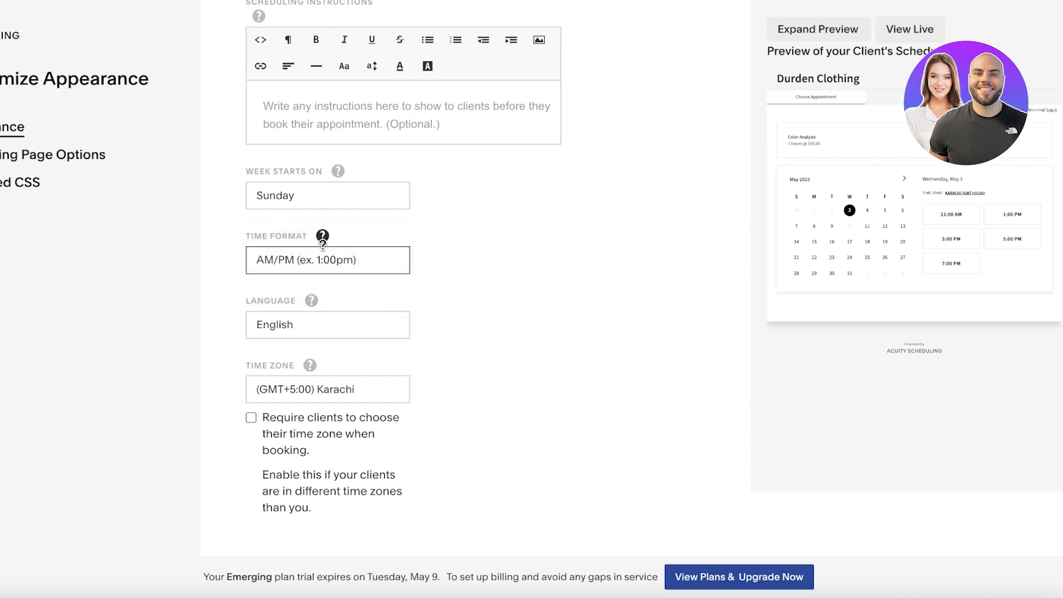
# - Enter the scheduling instruction "-Any last minute cancellations will lead to black listing from our business."
pyautogui.scroll(2, 294, 282)
pyautogui.scroll(1, 301, 280)
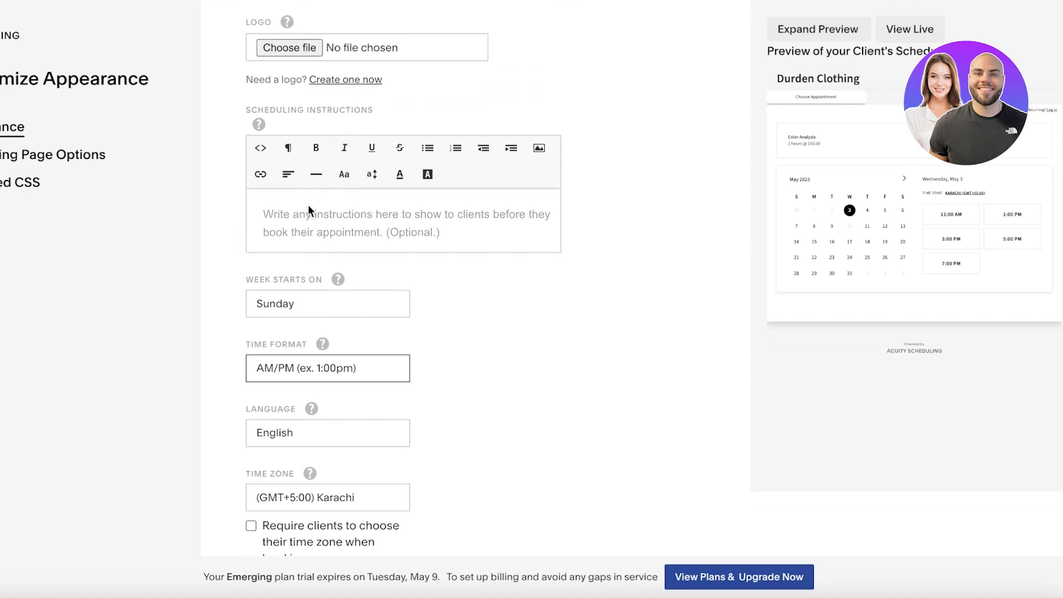
pyautogui.click(336, 209)
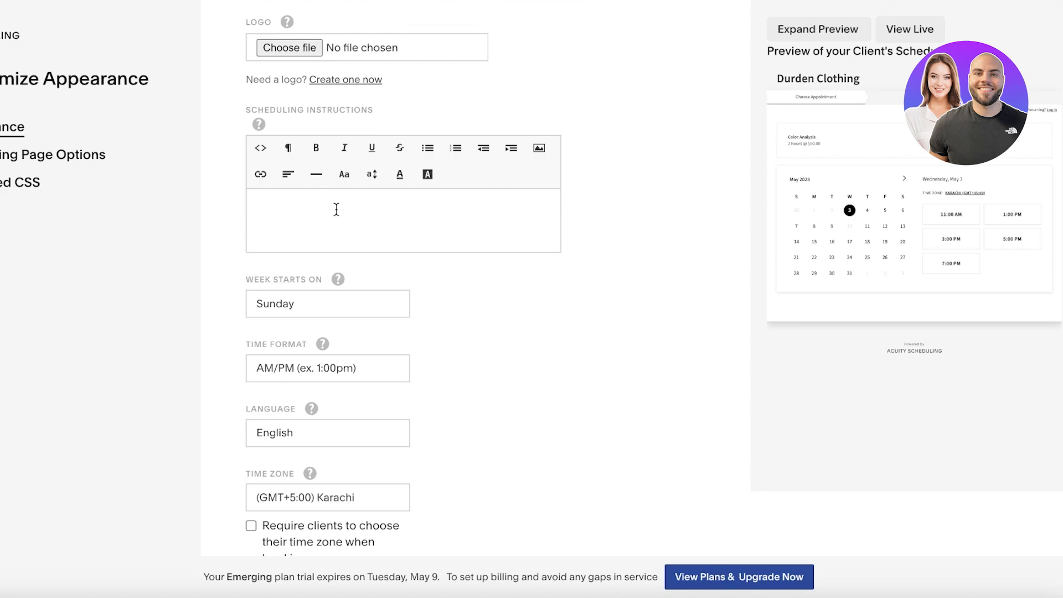
pyautogui.write('Any last minute cancellations will lead to black listing from our business,')
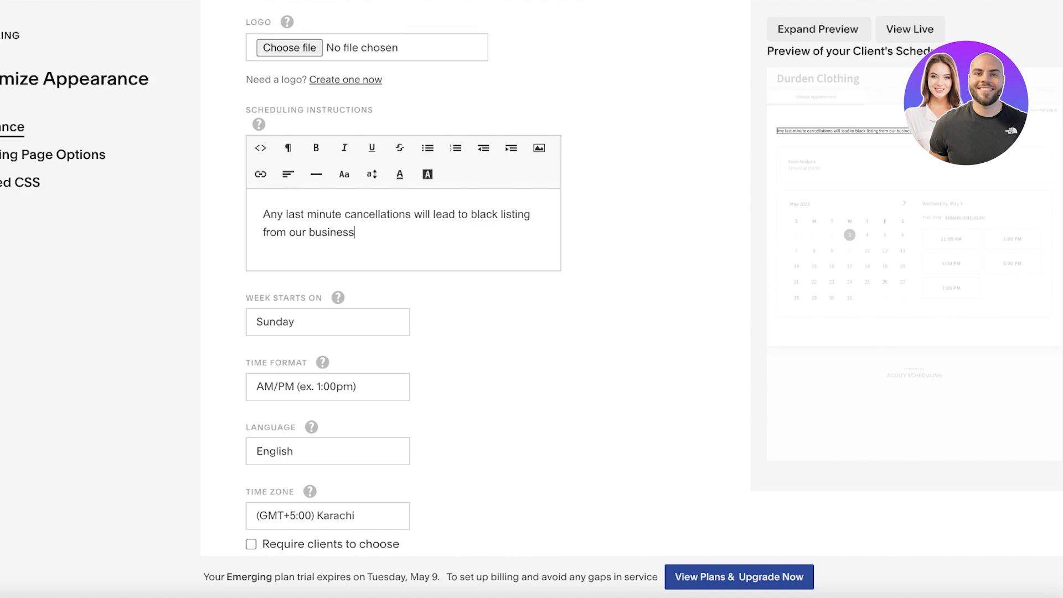
pyautogui.click(255, 215)
pyautogui.write('-')
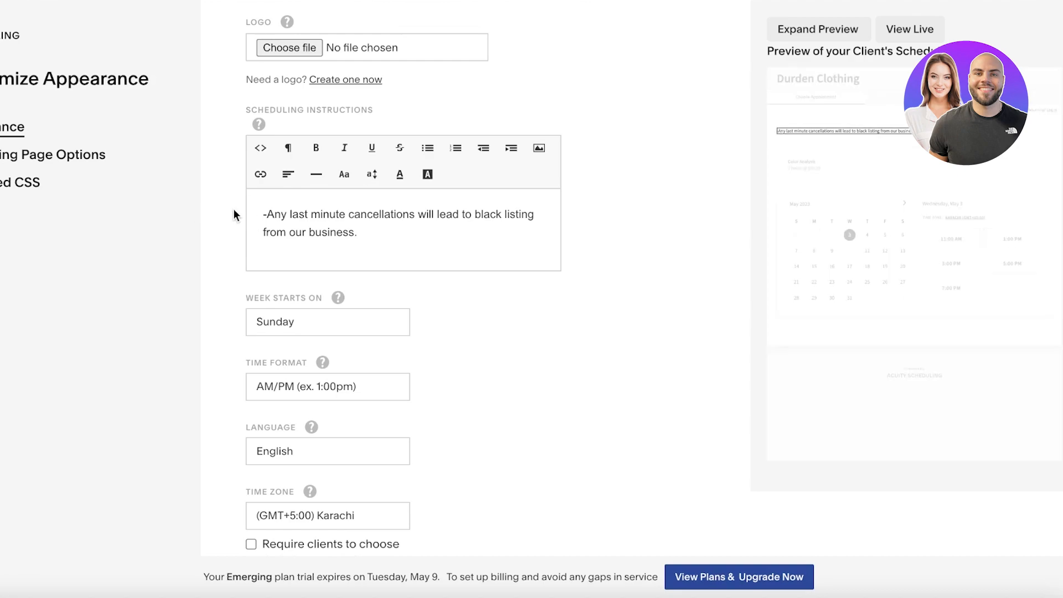
# - Add above it the instruction "-Only 15minutes of buffer time is alotted to each client if you are later then that, your appointment will be cancelled."
pyautogui.click(261, 214)
pyautogui.write('-Only 15minutes of buffer time is alotted to each client if you are later then that, your appointment will be cancelled.')
# - Edit the misspelled word "alotted" in the buffer-time instruction
pyautogui.rightClick(448, 214)
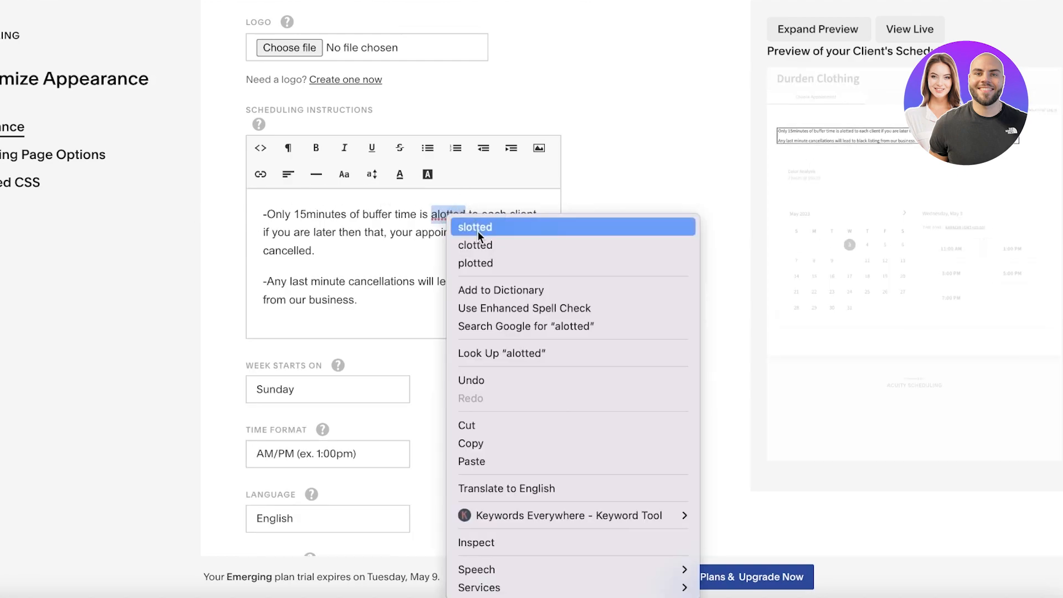
pyautogui.click(430, 249)
pyautogui.moveTo(466, 216); pyautogui.dragTo(452, 219)
pyautogui.click(451, 215)
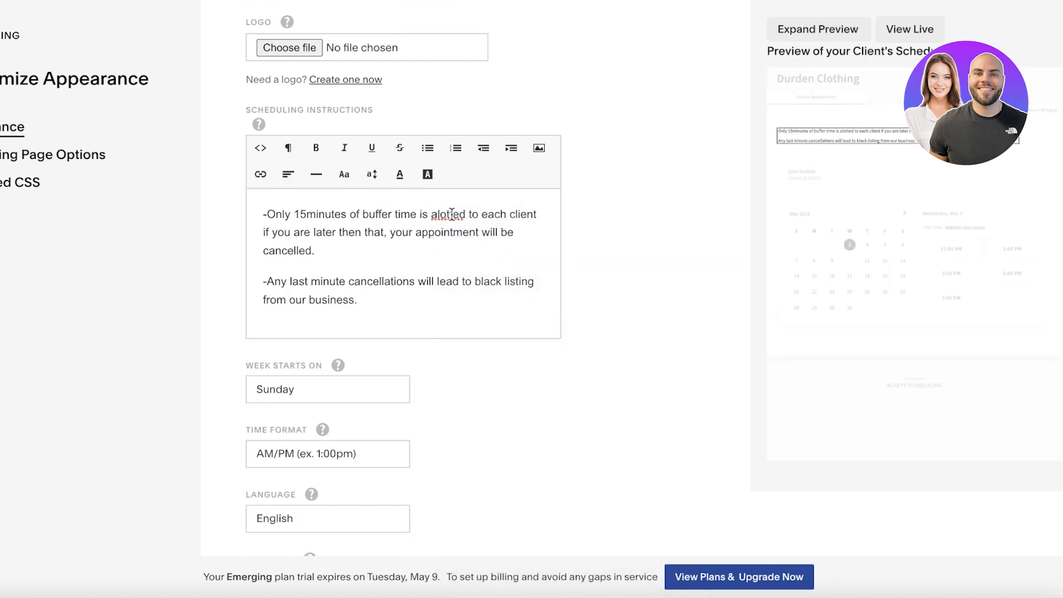
pyautogui.press('BackSpace')
# - Try the Oswald font in the preview and set the scheduling page's font to Lato
pyautogui.scroll(-2, 407, 288)
pyautogui.scroll(4, 452, 363)
pyautogui.scroll(-15, 443, 388)
pyautogui.scroll(3, 440, 360)
pyautogui.scroll(-3, 439, 367)
pyautogui.scroll(-1, 277, 166)
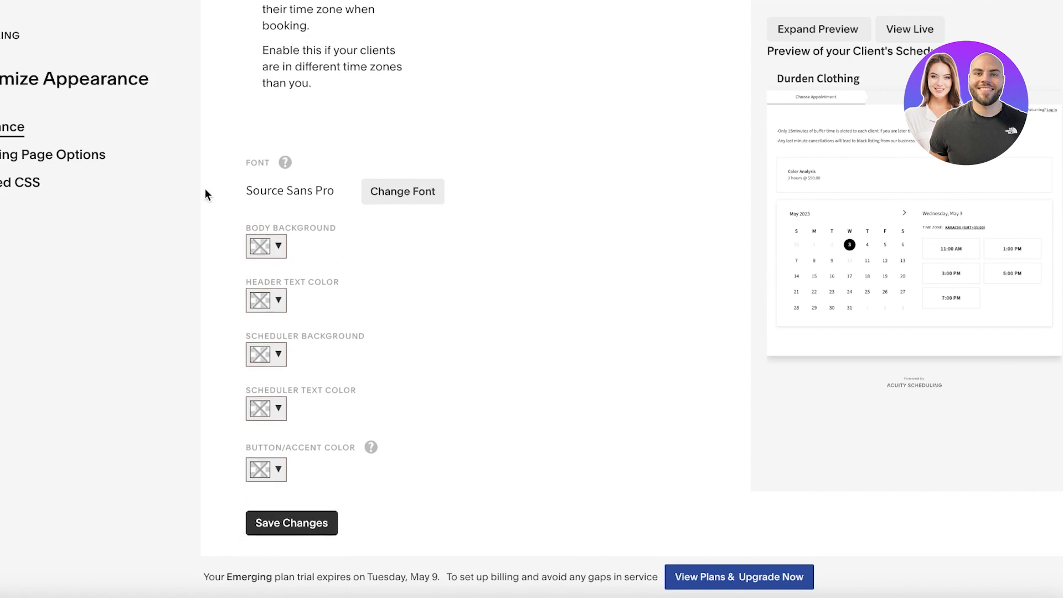
pyautogui.click(388, 192)
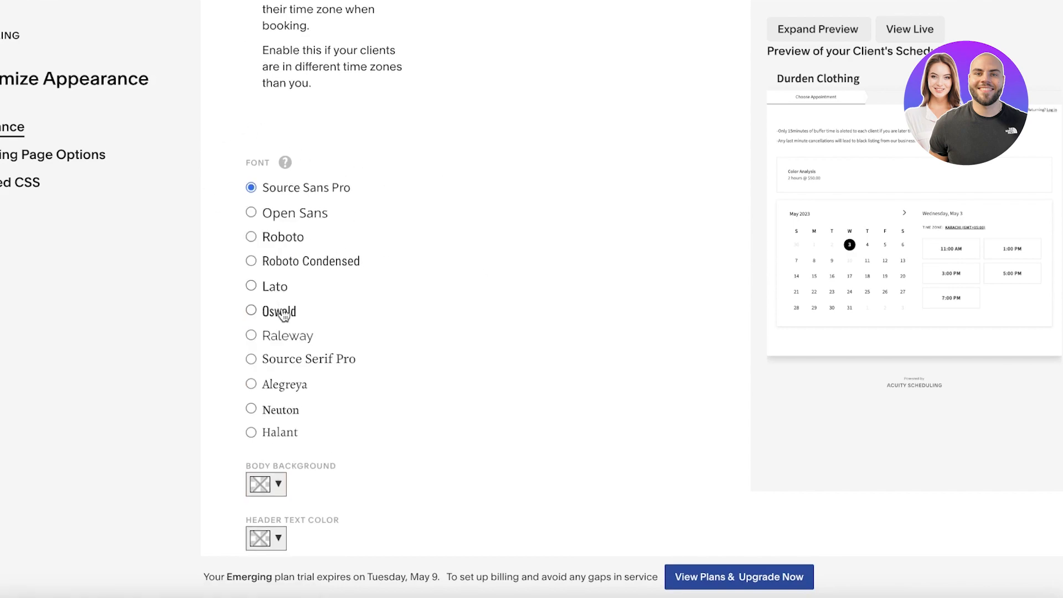
pyautogui.click(282, 309)
pyautogui.click(344, 192)
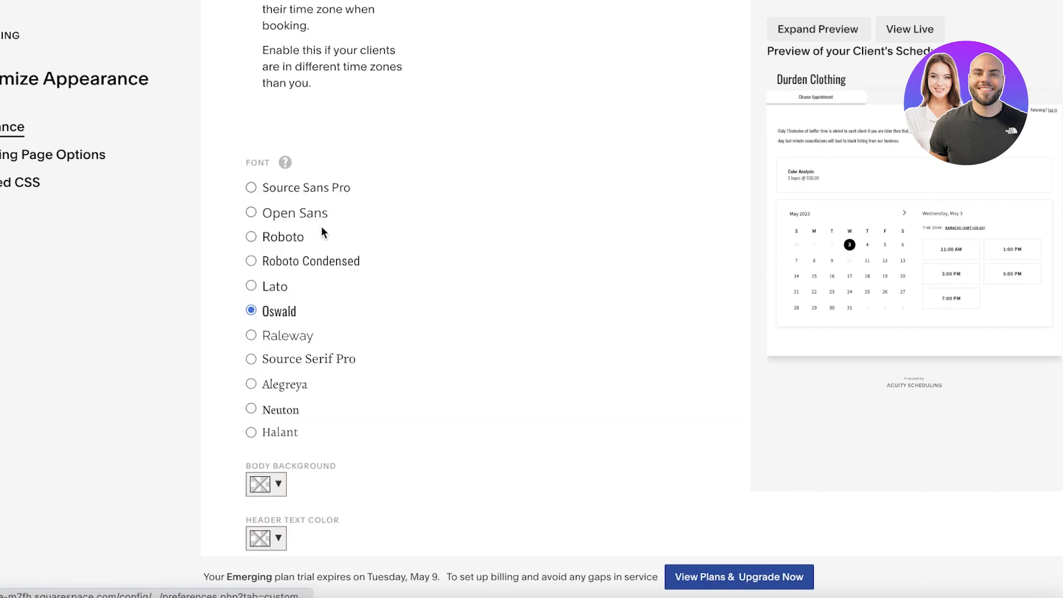
pyautogui.click(276, 288)
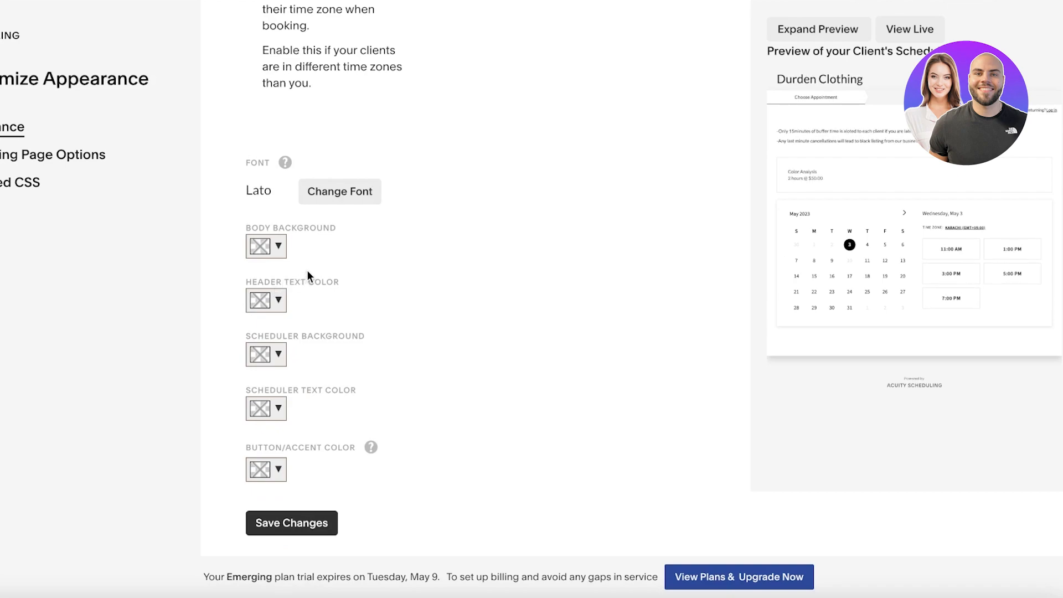
# - Set the scheduling page's body background to the light pink #ffe5f9
pyautogui.click(261, 248)
pyautogui.click(504, 218)
pyautogui.click(263, 246)
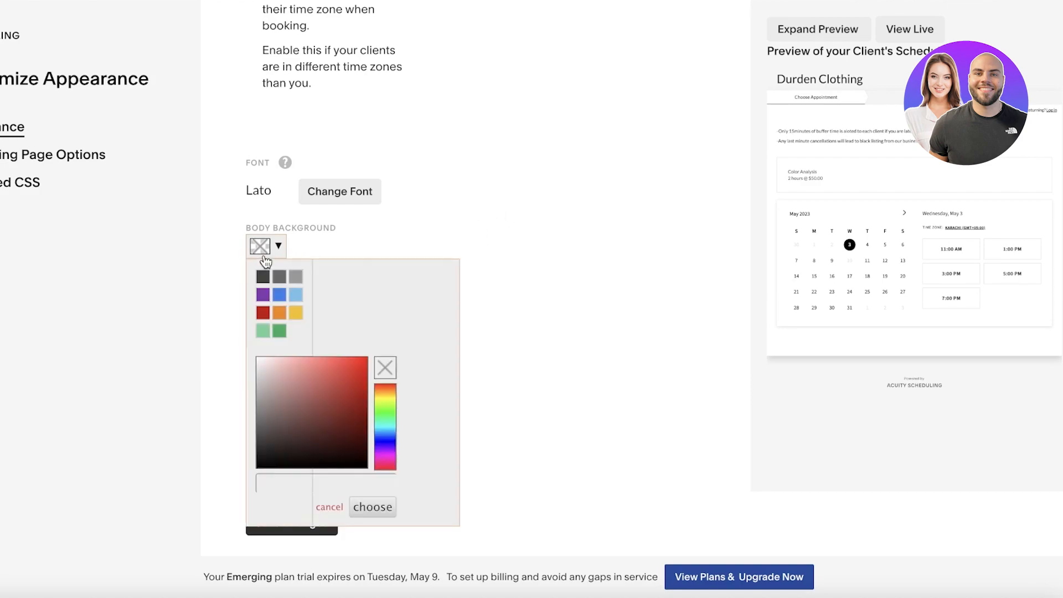
pyautogui.click(388, 458)
pyautogui.moveTo(308, 435)
pyautogui.mouseDown()
pyautogui.moveTo(304, 375)
pyautogui.moveTo(268, 358)
pyautogui.mouseUp()
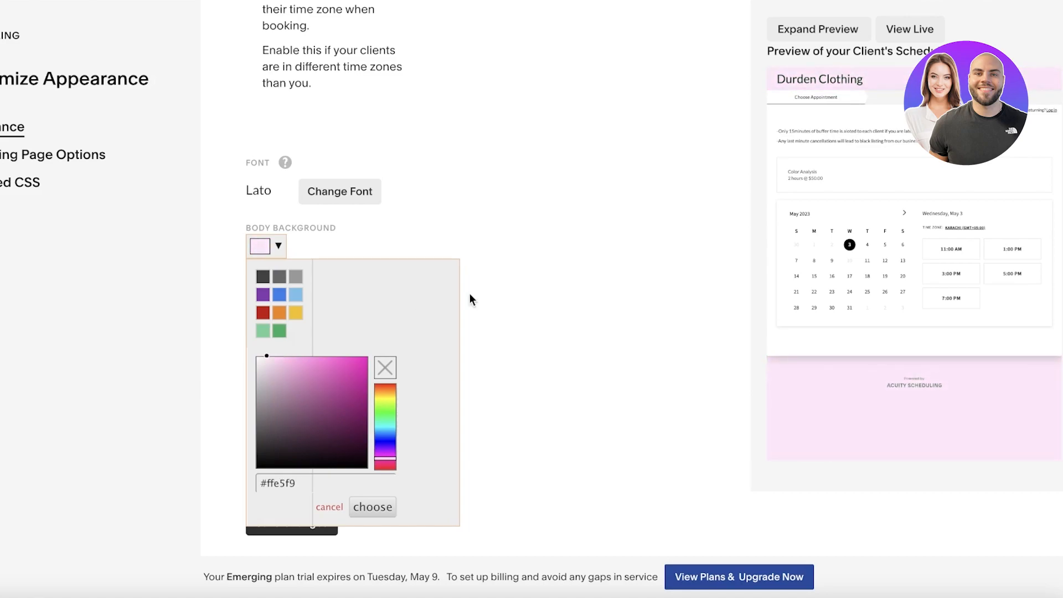
pyautogui.click(531, 285)
# - Set the scheduling page's header text color to a dark purple
pyautogui.click(260, 302)
pyautogui.moveTo(283, 420)
pyautogui.mouseDown()
pyautogui.moveTo(320, 447)
pyautogui.moveTo(344, 525)
pyautogui.moveTo(327, 477)
pyautogui.moveTo(339, 476)
pyautogui.mouseUp()
pyautogui.moveTo(387, 501)
pyautogui.mouseDown()
pyautogui.moveTo(389, 517)
pyautogui.moveTo(346, 490)
pyautogui.mouseUp()
pyautogui.click(474, 395)
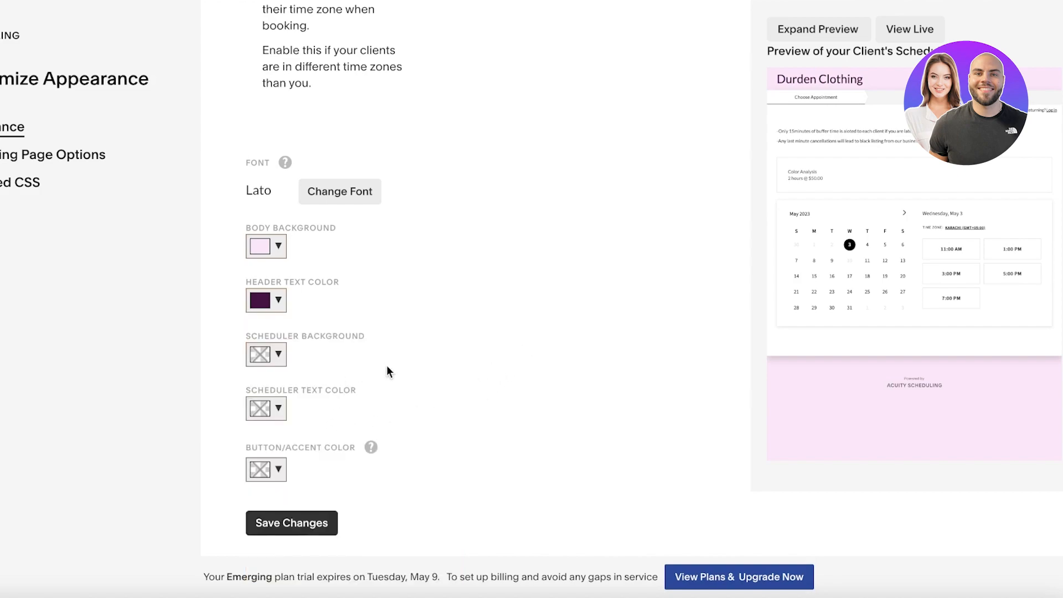
# - Set the scheduler background to a pink slightly deeper than the body background
pyautogui.click(262, 356)
pyautogui.click(330, 550)
pyautogui.click(387, 570)
pyautogui.moveTo(302, 537)
pyautogui.mouseDown()
pyautogui.moveTo(273, 534)
pyautogui.moveTo(261, 510)
pyautogui.moveTo(284, 462)
pyautogui.mouseUp()
pyautogui.click(527, 364)
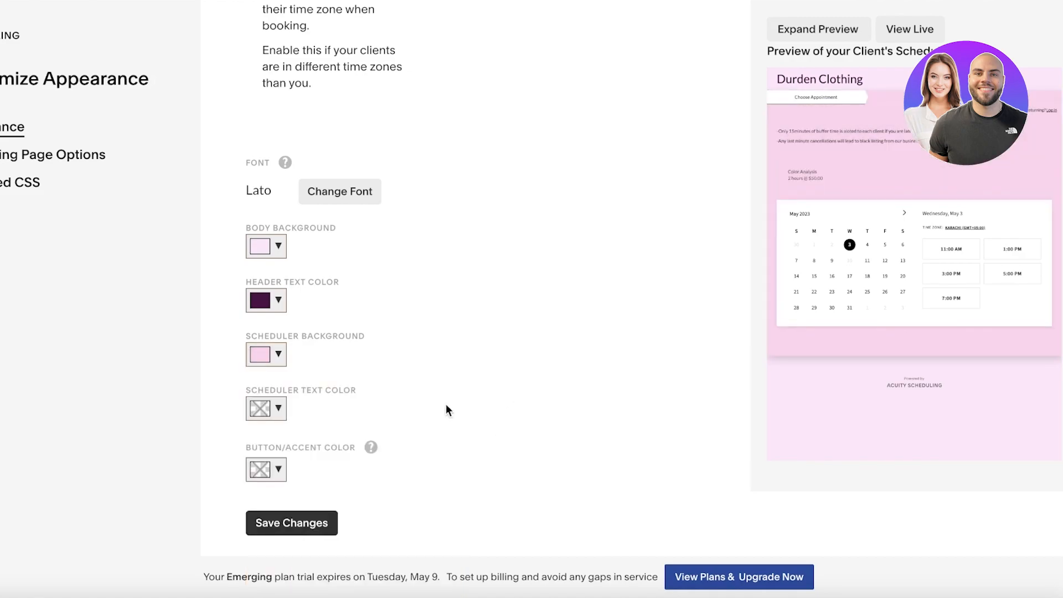
# - Set the button/accent color to a dark purple
pyautogui.click(266, 475)
pyautogui.moveTo(267, 444)
pyautogui.mouseDown()
pyautogui.moveTo(346, 500)
pyautogui.moveTo(357, 480)
pyautogui.moveTo(390, 504)
pyautogui.mouseUp()
pyautogui.click(504, 380)
# - Set the scheduler text color to black
pyautogui.click(261, 409)
pyautogui.moveTo(284, 540); pyautogui.dragTo(488, 376)
pyautogui.scroll(-2, 488, 376)
pyautogui.click(489, 375)
pyautogui.click(265, 408)
pyautogui.scroll(-2, 384, 512)
pyautogui.moveTo(360, 533); pyautogui.dragTo(344, 553)
pyautogui.click(542, 389)
pyautogui.scroll(2, 542, 389)
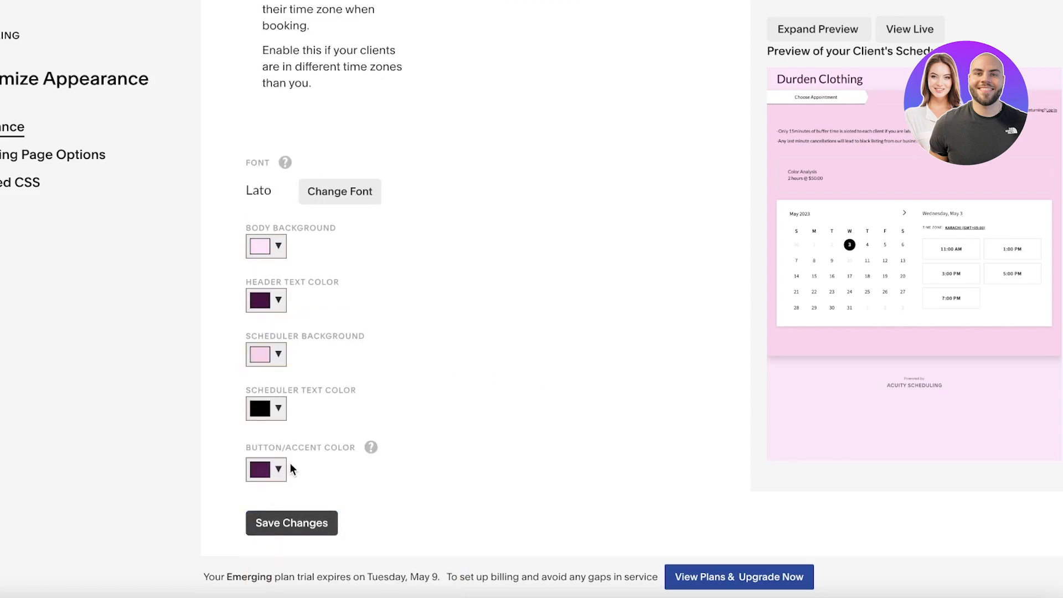
# - Save the appearance changes and return to the main scheduling menu to look over its settings sections
pyautogui.scroll(5, 491, 292)
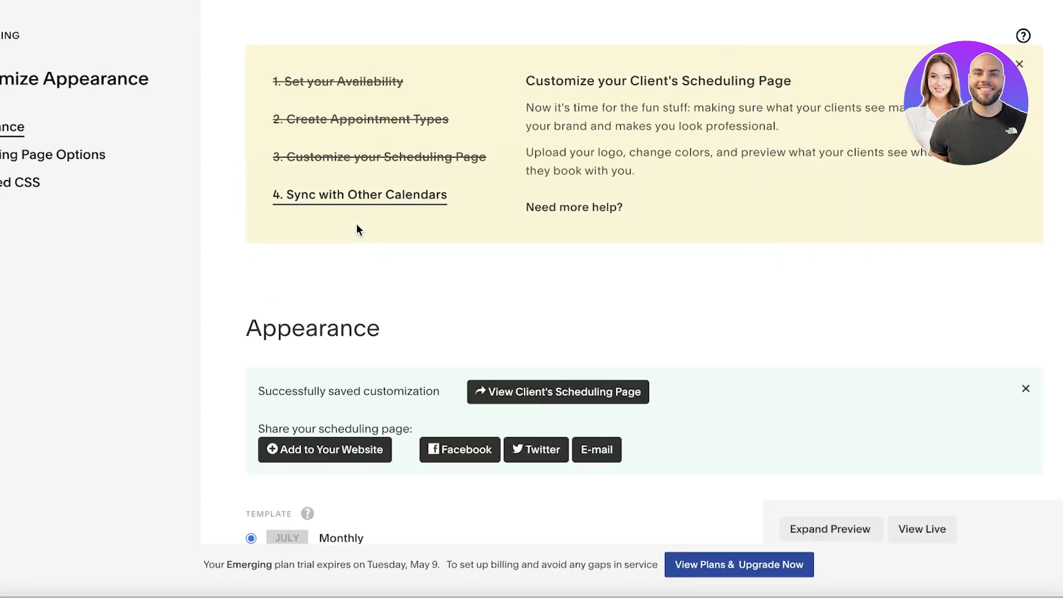
pyautogui.click(23, 42)
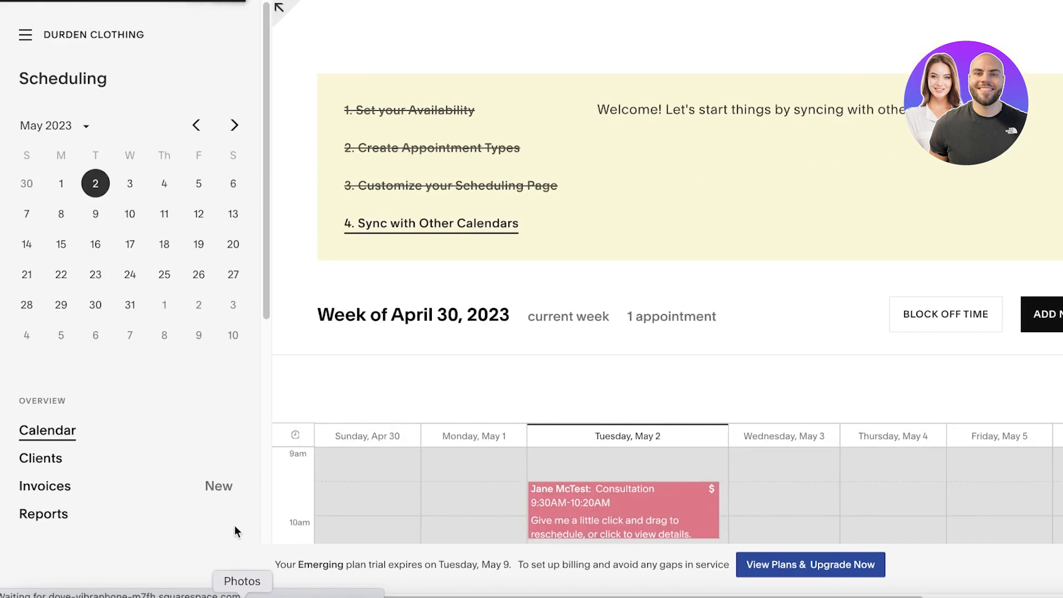
pyautogui.scroll(-2, 189, 410)
pyautogui.scroll(-5, 207, 285)
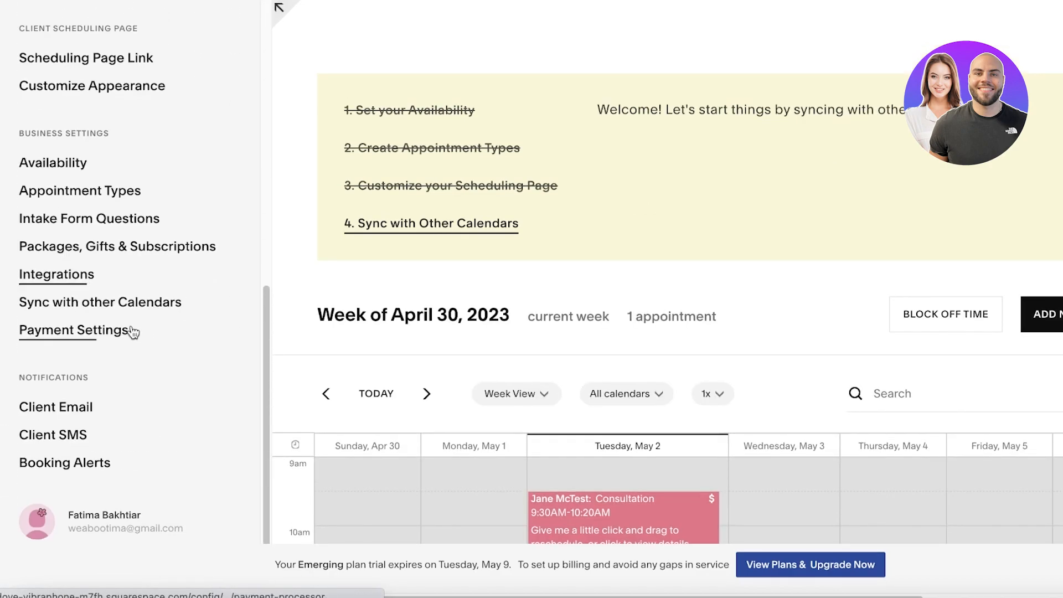
pyautogui.scroll(6, 126, 337)
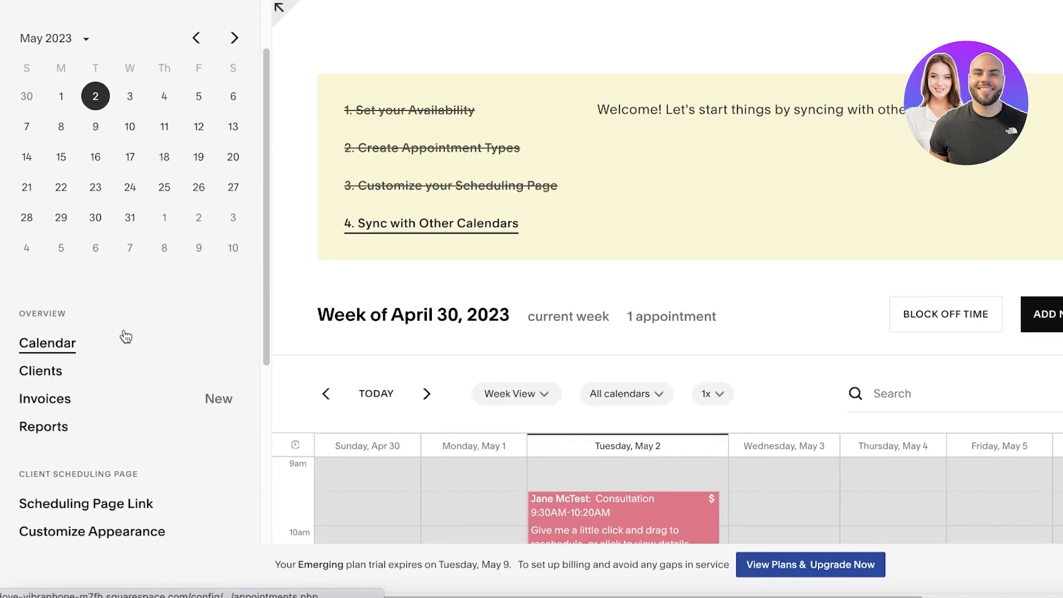